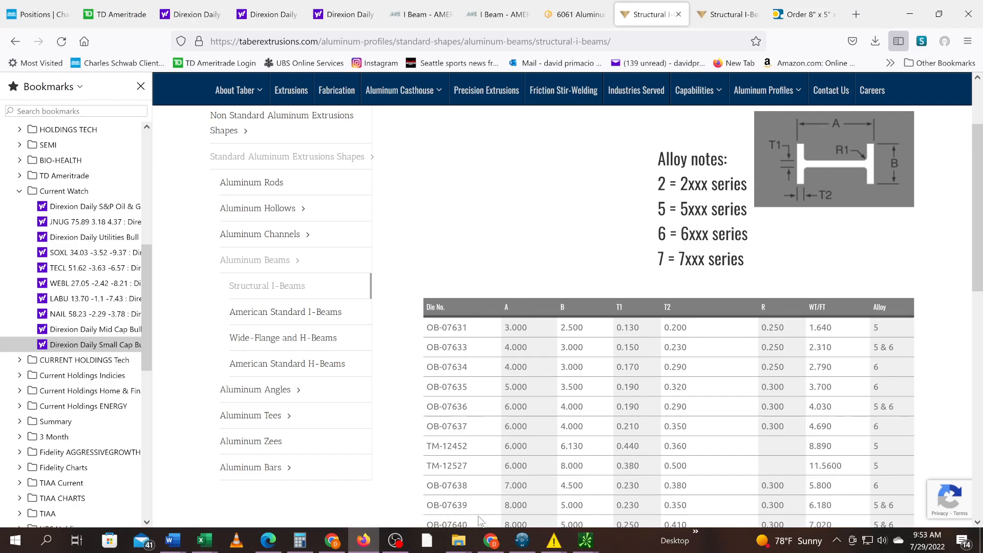
- Switch to 3DEXPERIENCE, start a sketch on the zx plane and turn on the sketch grid display
{"action": "left_click", "coordinate": [522, 540]}
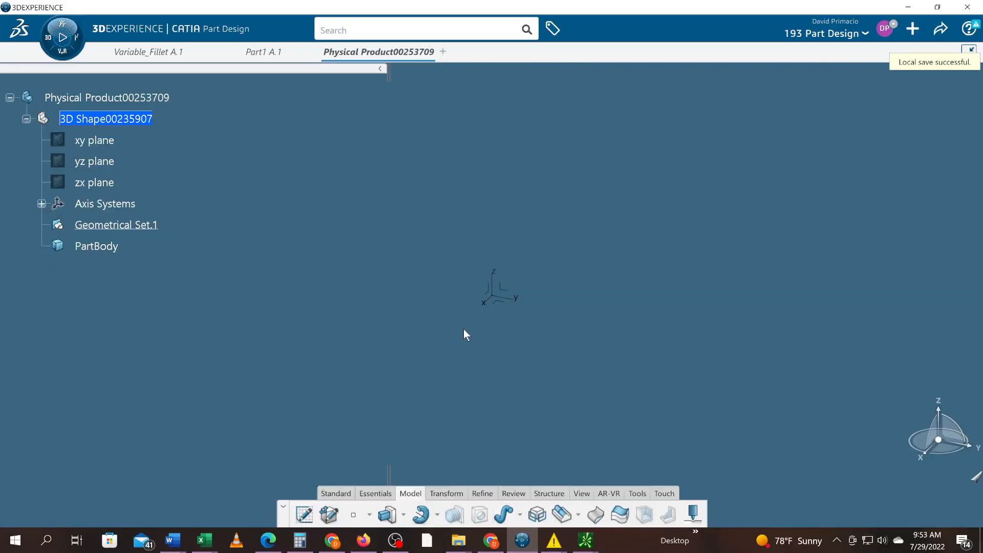
{"action": "left_click", "coordinate": [490, 294]}
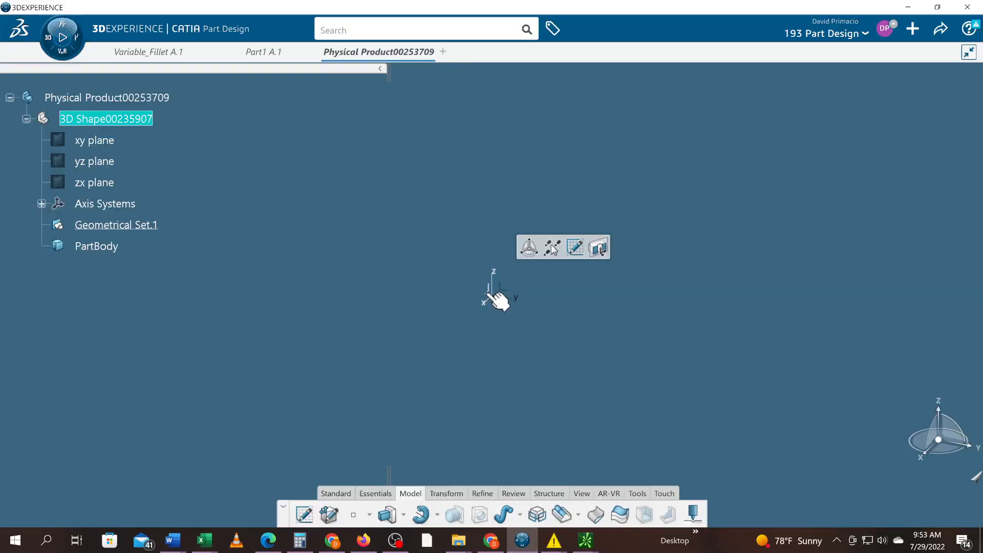
{"action": "left_click", "coordinate": [576, 247]}
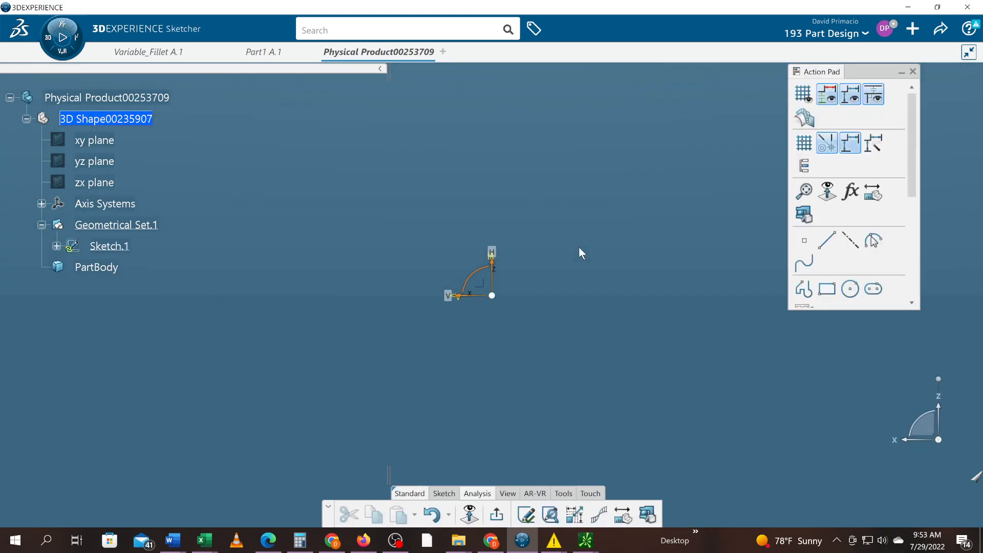
{"action": "left_click", "coordinate": [503, 361]}
{"action": "left_click", "coordinate": [804, 94]}
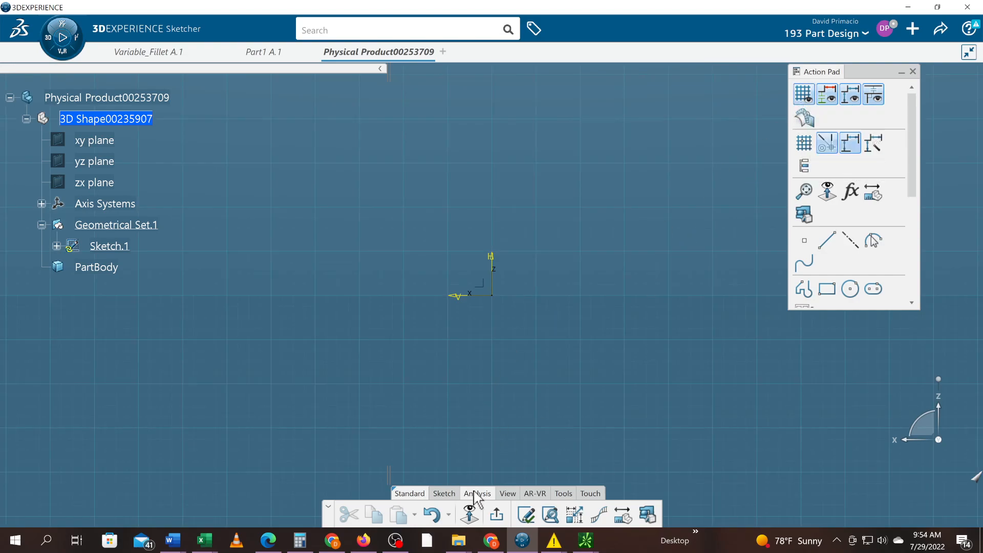
- Flip the normal view of the sketch plane back and forth and exit the empty sketch
{"action": "left_click", "coordinate": [469, 515]}
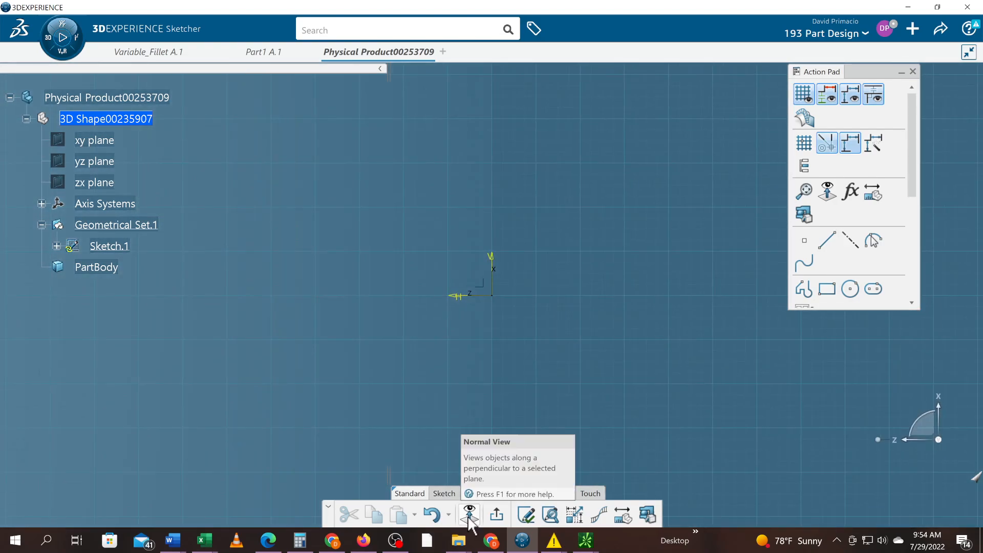
{"action": "left_click", "coordinate": [469, 515]}
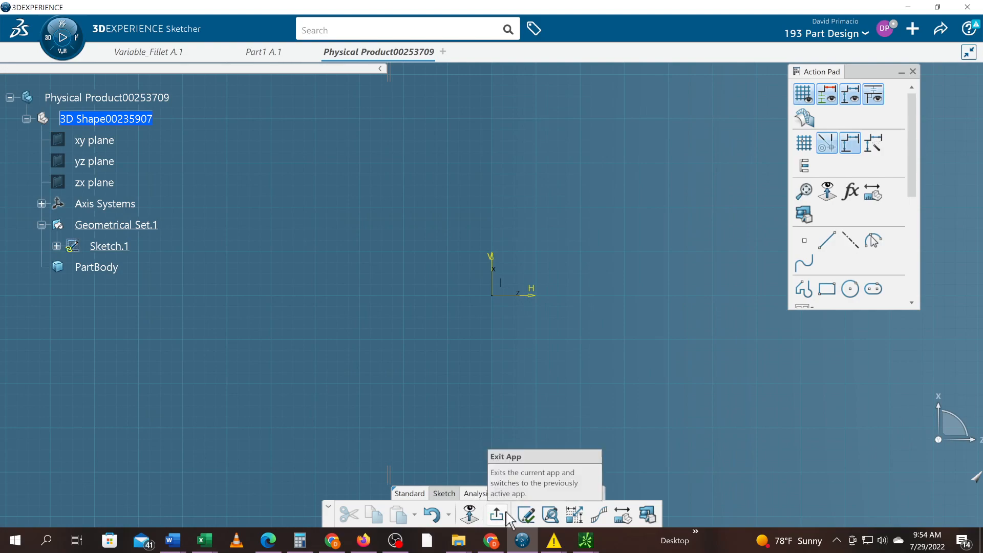
{"action": "left_click", "coordinate": [468, 515]}
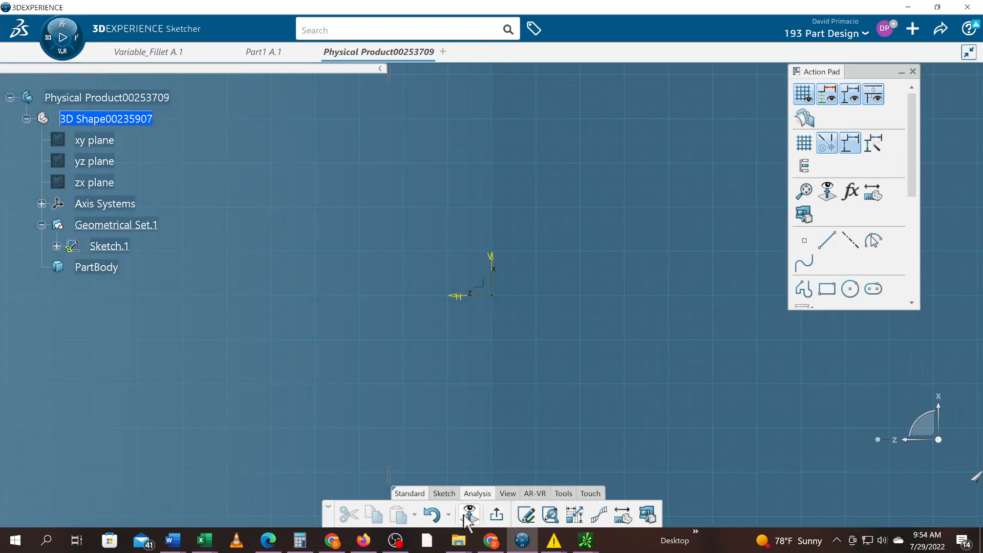
{"action": "left_click", "coordinate": [469, 514]}
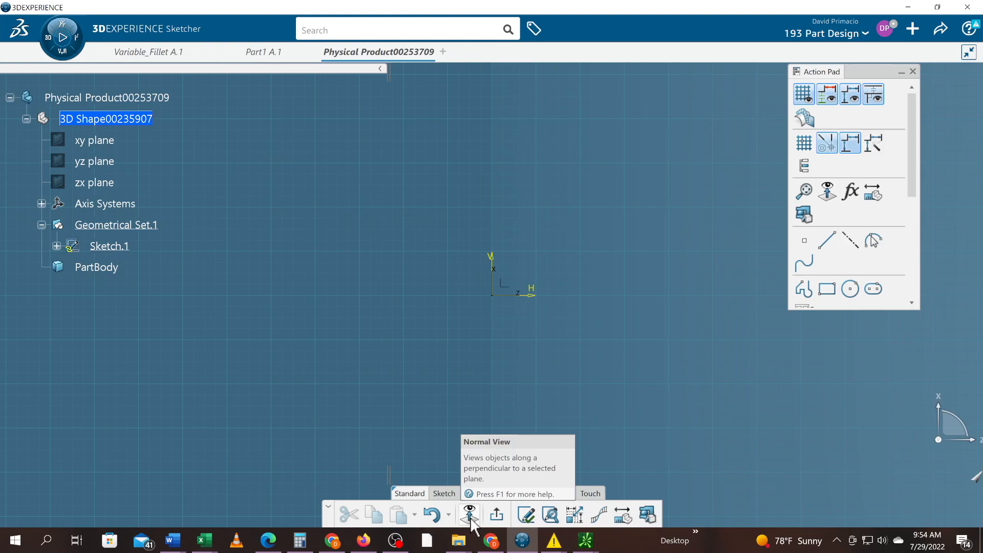
{"action": "left_click", "coordinate": [469, 515]}
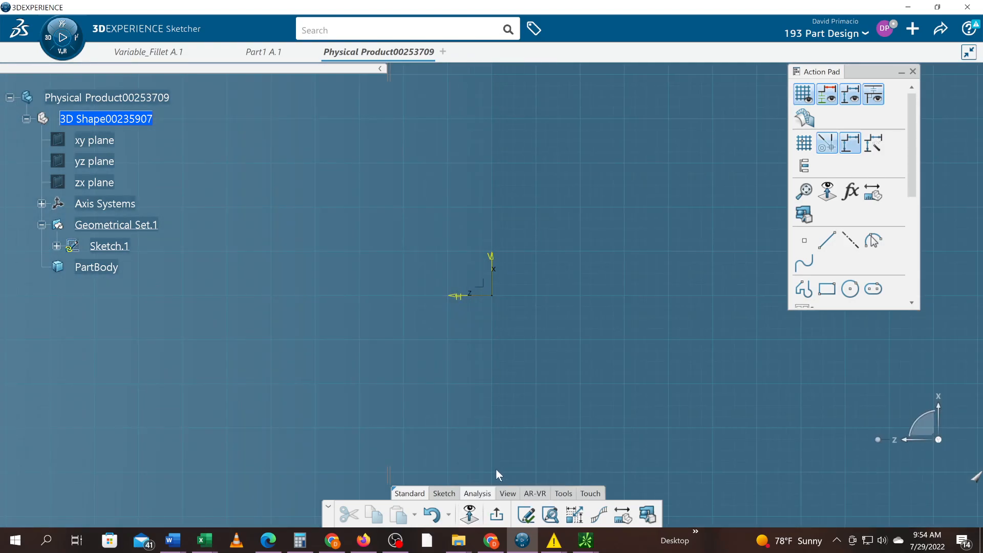
{"action": "left_click", "coordinate": [497, 514]}
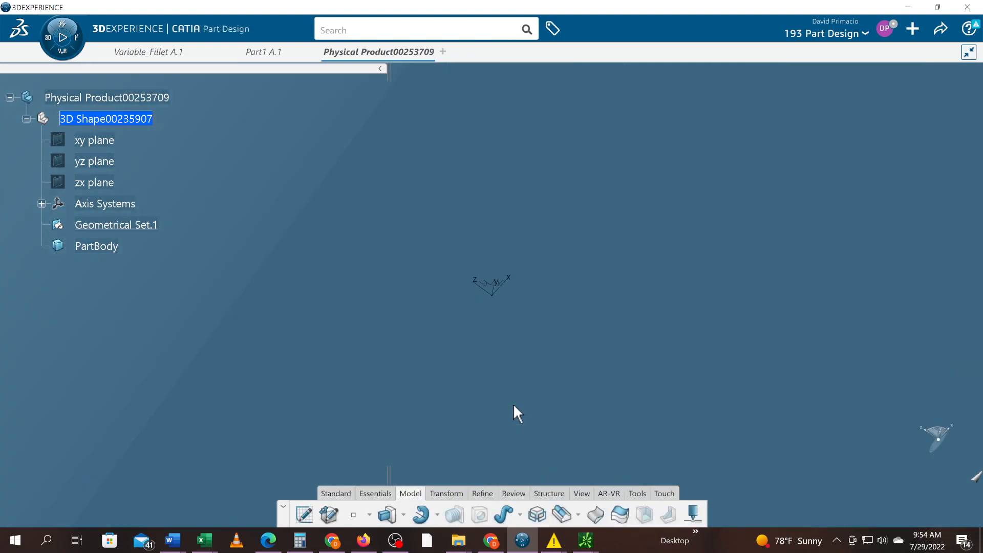
- Start a new sketch on the zx plane and, with grid snapping on, draw the upper flange rectangle above the origin
{"action": "left_click", "coordinate": [500, 291]}
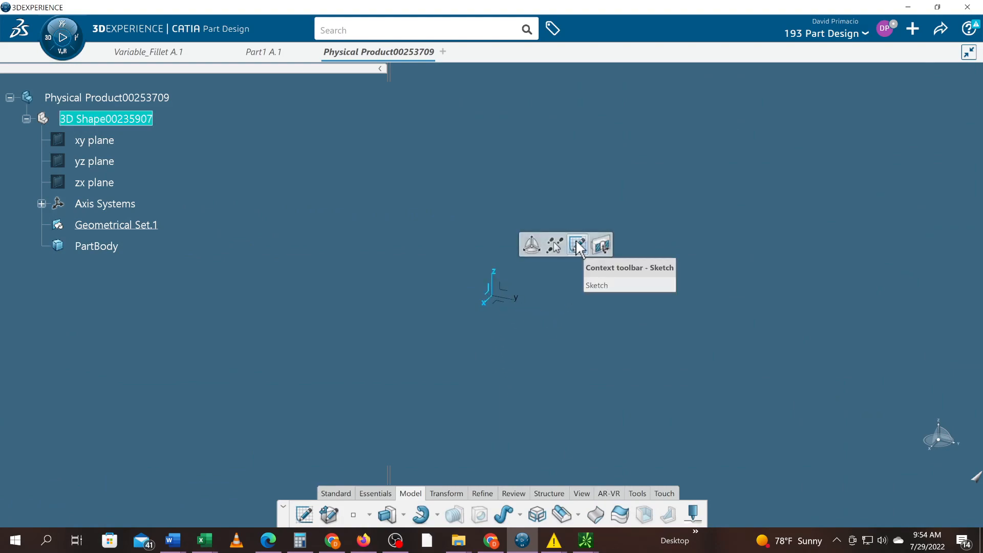
{"action": "left_click", "coordinate": [577, 241]}
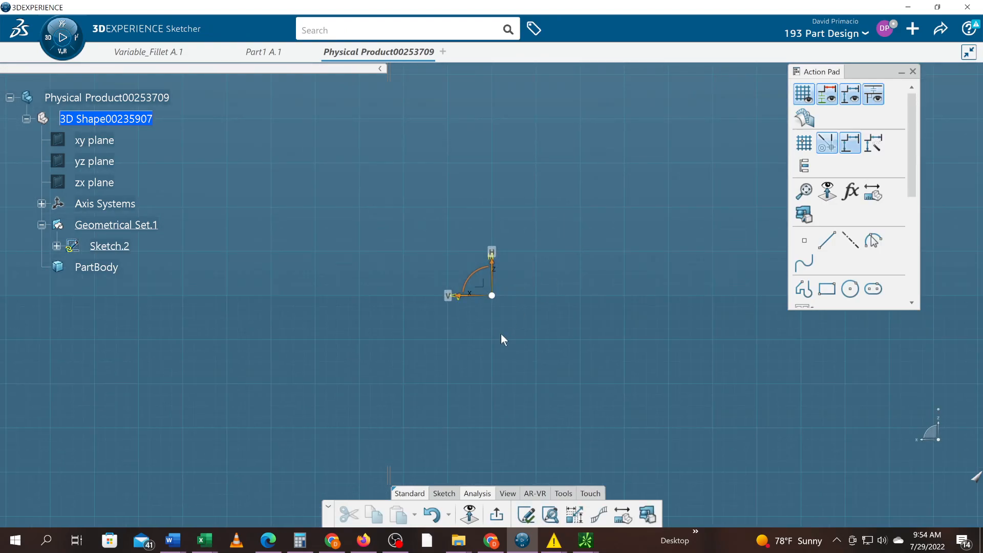
{"action": "mouse_move", "coordinate": [507, 393]}
{"action": "middle_mouse_down", "text": "ctrl"}
{"action": "mouse_move", "coordinate": [510, 373]}
{"action": "mouse_move", "coordinate": [510, 389]}
{"action": "middle_mouse_up", "text": "ctrl"}
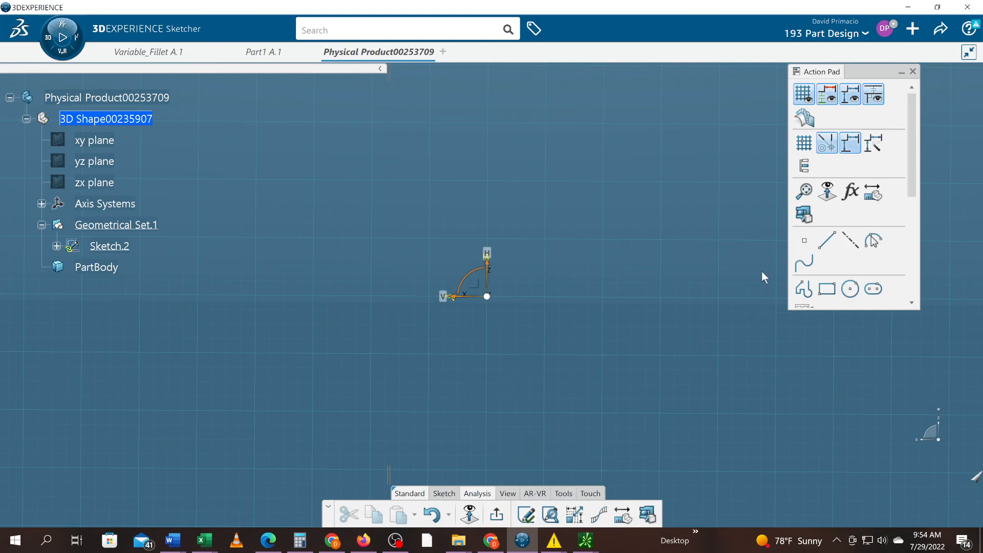
{"action": "left_click", "coordinate": [827, 288]}
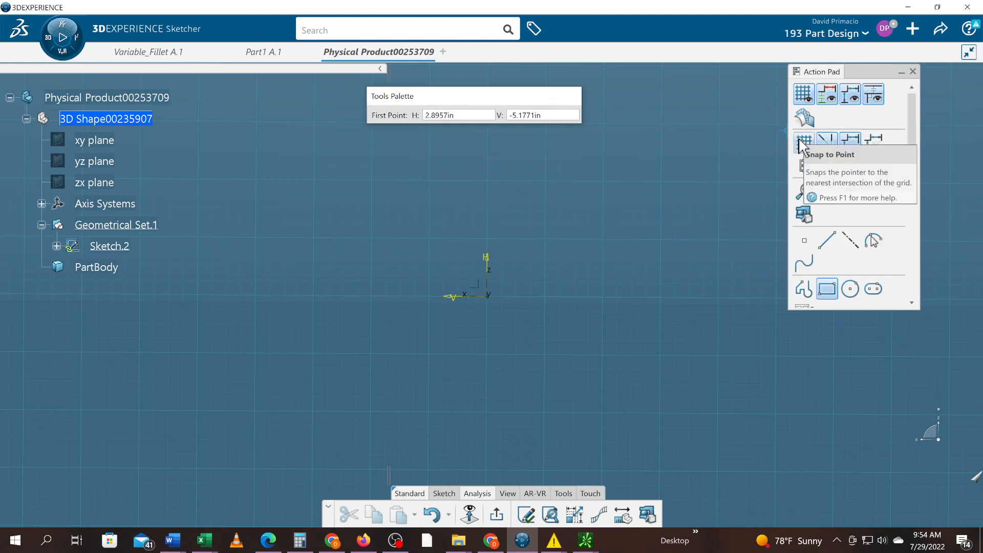
{"action": "left_click", "coordinate": [430, 179]}
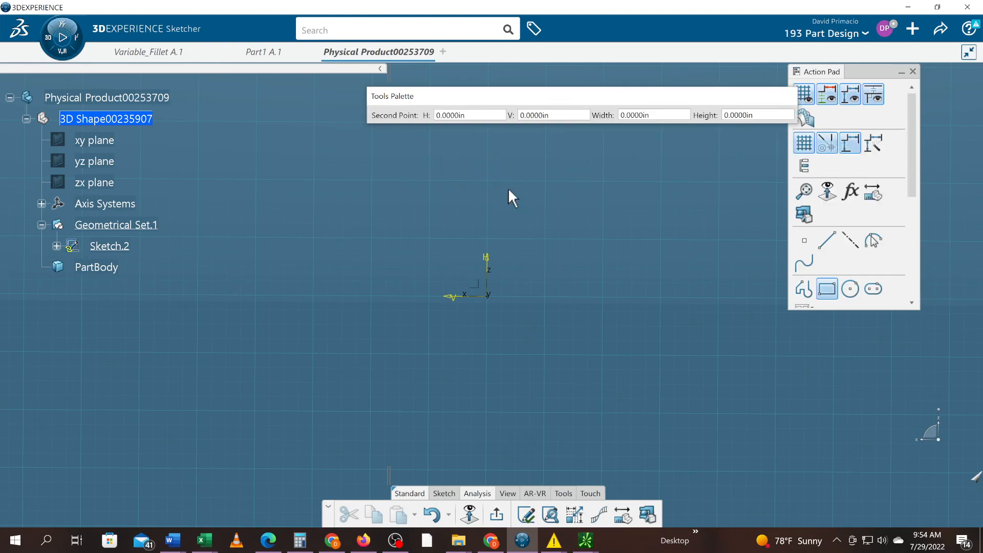
{"action": "left_click", "coordinate": [546, 194]}
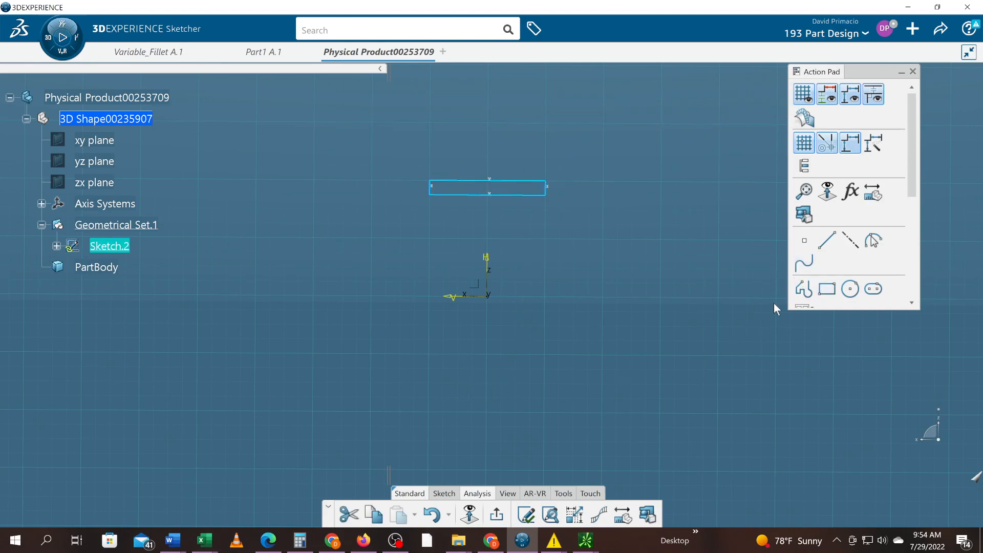
- Draw the lower flange as a matching rectangle about 2 in wide and 0.25 in thick below the origin
{"action": "left_click", "coordinate": [827, 289]}
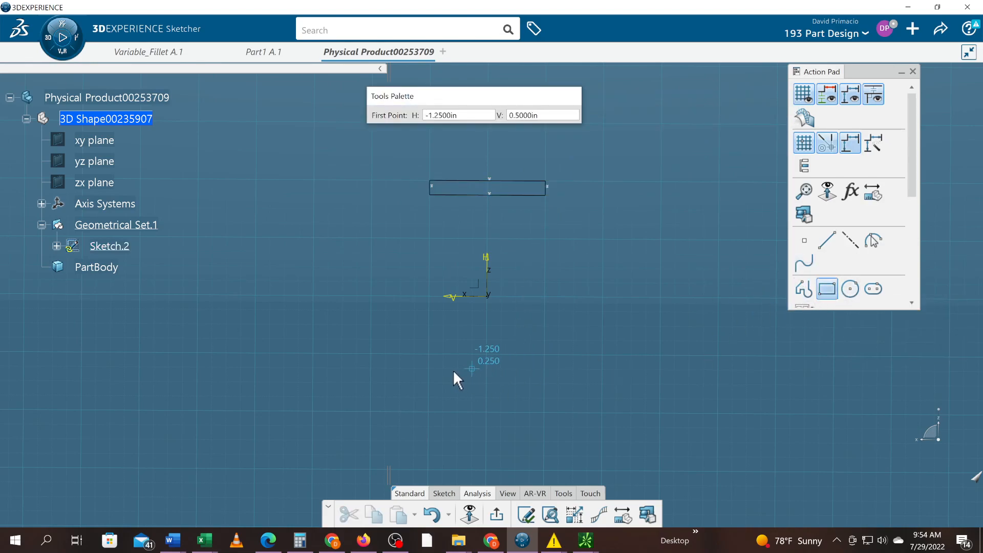
{"action": "left_click", "coordinate": [431, 409]}
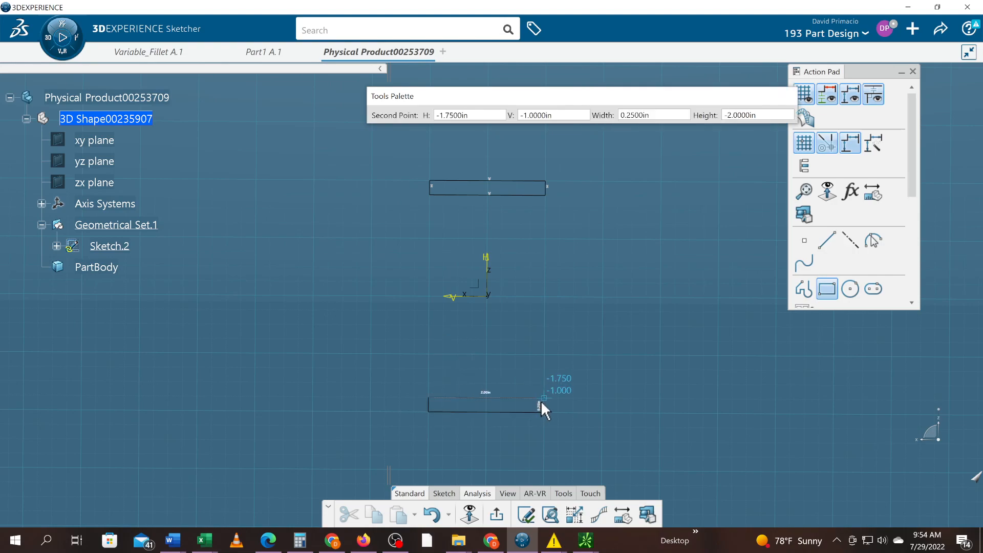
{"action": "left_click", "coordinate": [542, 402]}
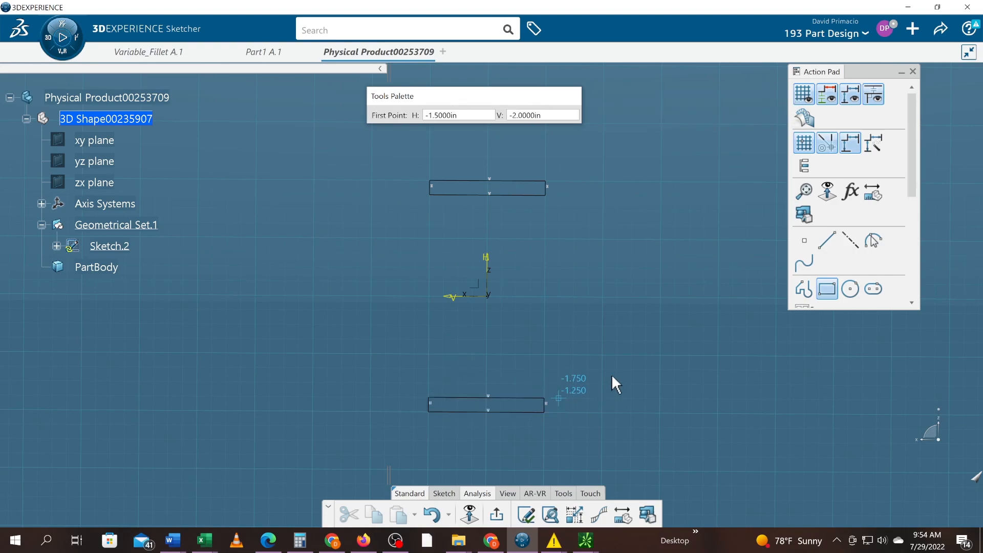
- Draw the web as a rectangle about 0.5 in wide, centred on the origin and joining the two flanges
{"action": "left_click", "coordinate": [474, 195]}
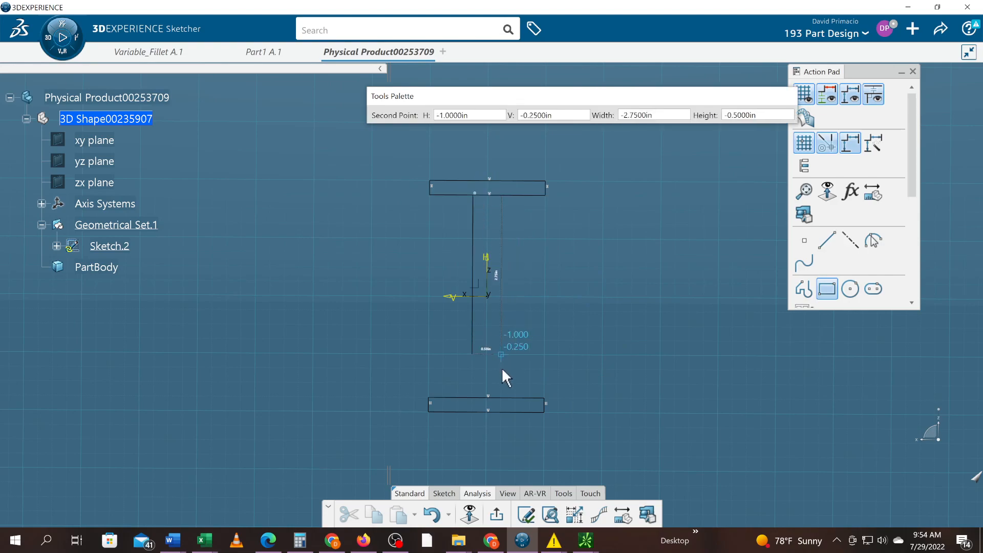
{"action": "left_click", "coordinate": [500, 395]}
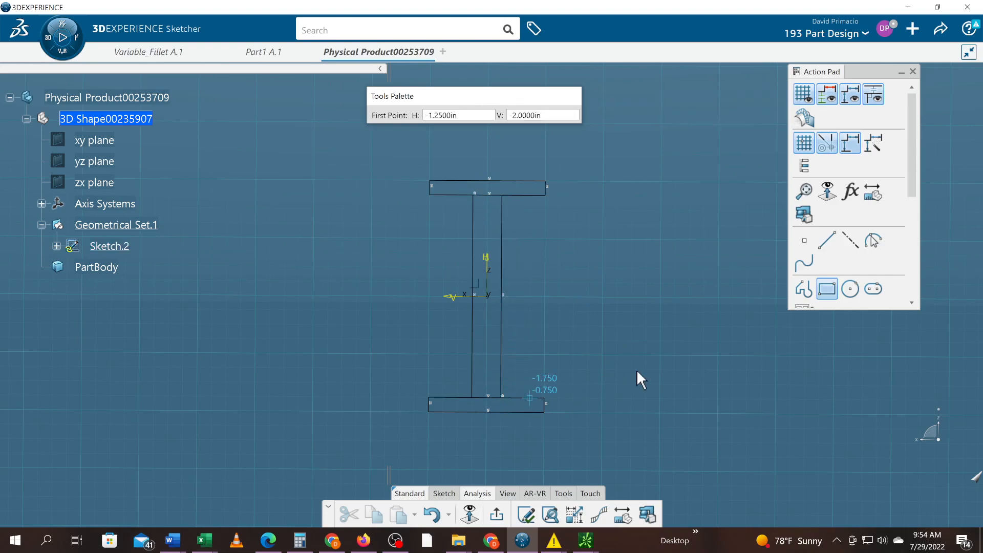
{"action": "mouse_move", "coordinate": [614, 359]}
{"action": "middle_mouse_down"}
{"action": "mouse_move", "coordinate": [626, 325]}
{"action": "mouse_move", "coordinate": [603, 345]}
{"action": "middle_mouse_up"}
{"action": "mouse_move", "coordinate": [593, 276]}
{"action": "middle_mouse_down"}
{"action": "mouse_move", "coordinate": [643, 288]}
{"action": "mouse_move", "coordinate": [641, 326]}
{"action": "middle_mouse_up"}
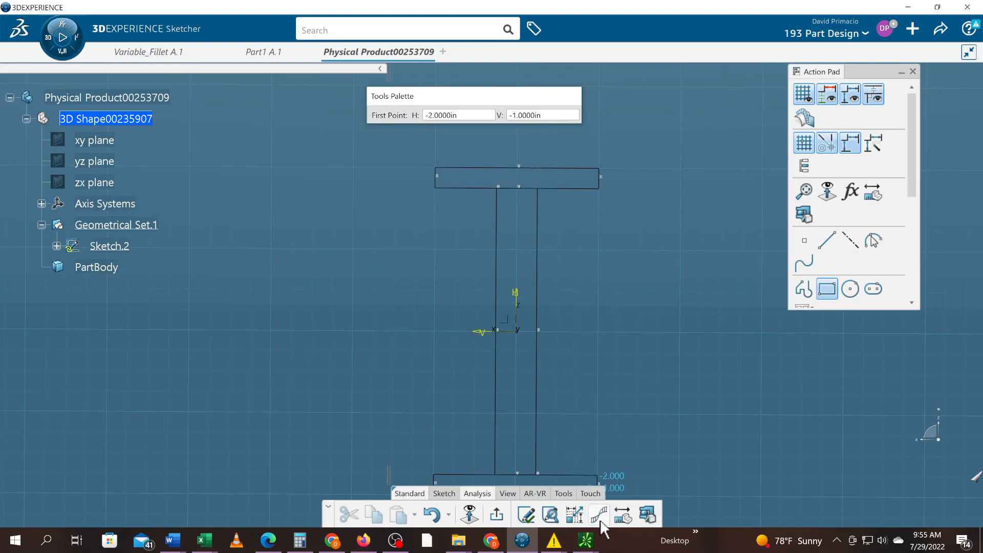
{"action": "left_click", "coordinate": [445, 494]}
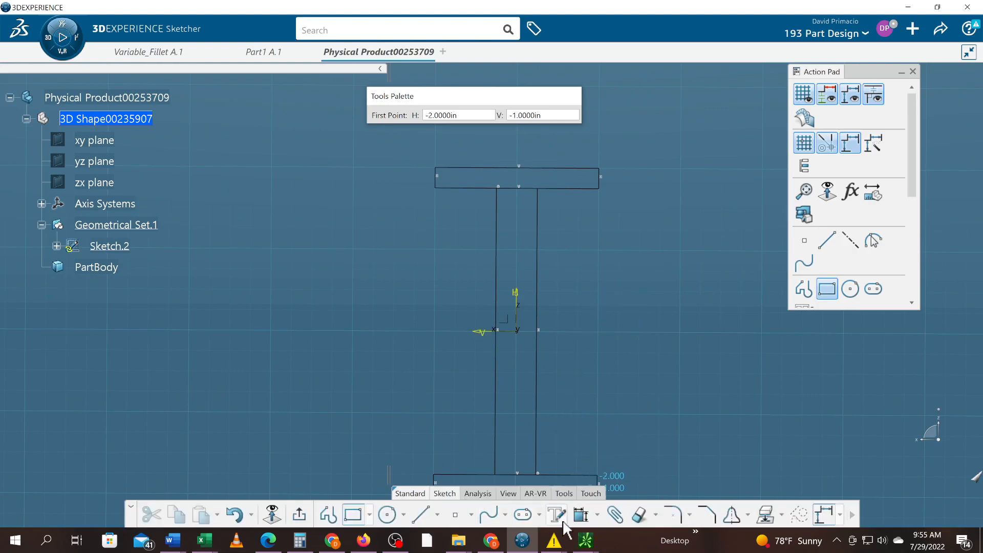
{"action": "left_click", "coordinate": [656, 515]}
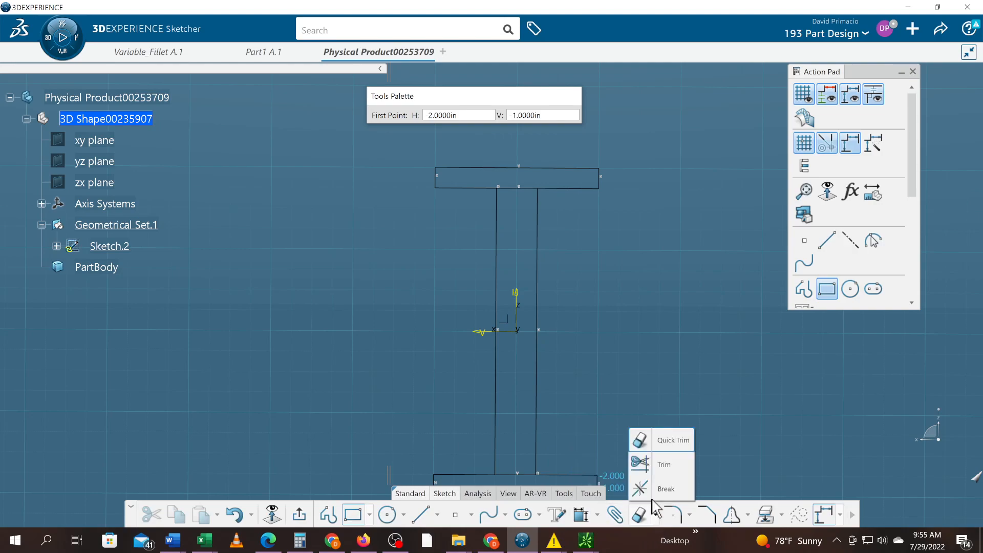
{"action": "left_click", "coordinate": [658, 463]}
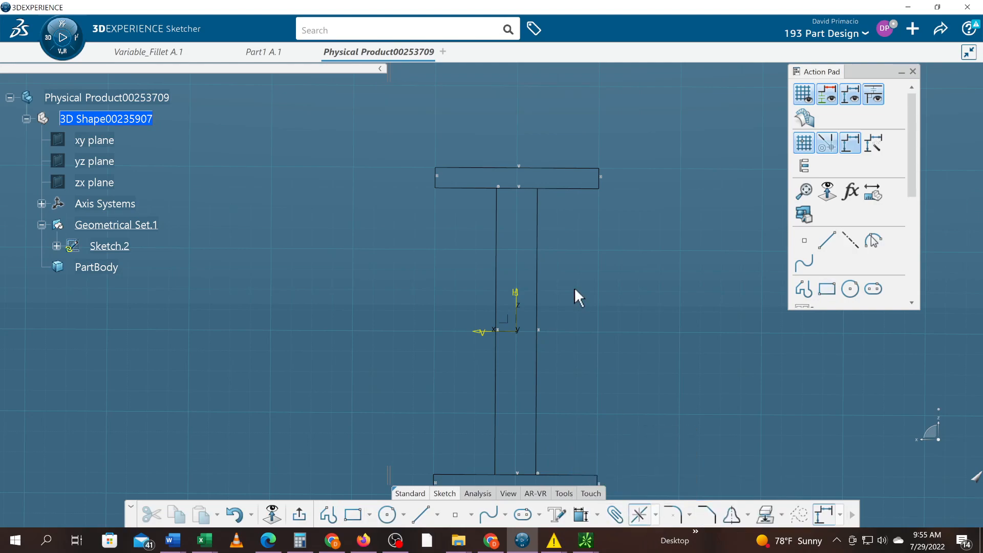
{"action": "left_click", "coordinate": [527, 189]}
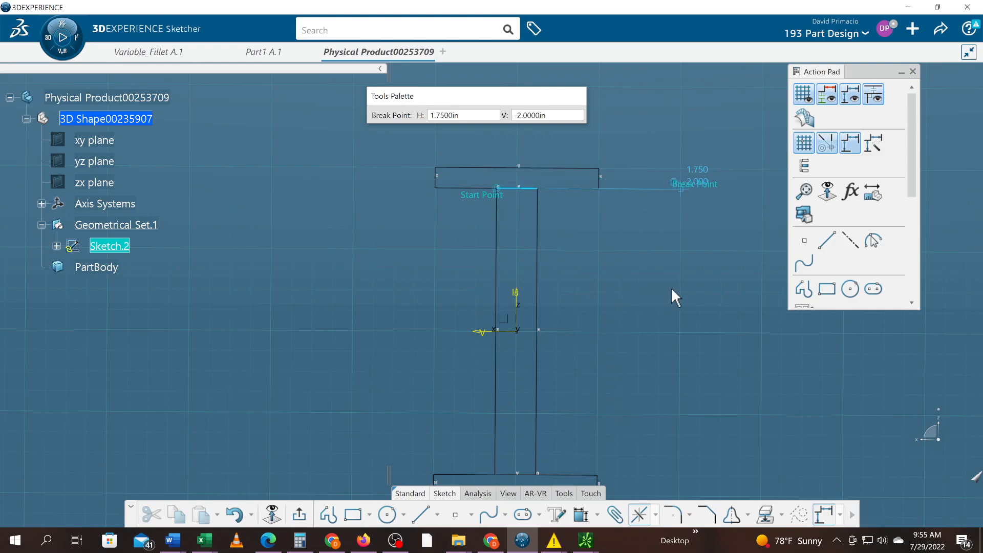
{"action": "key", "text": "Escape"}
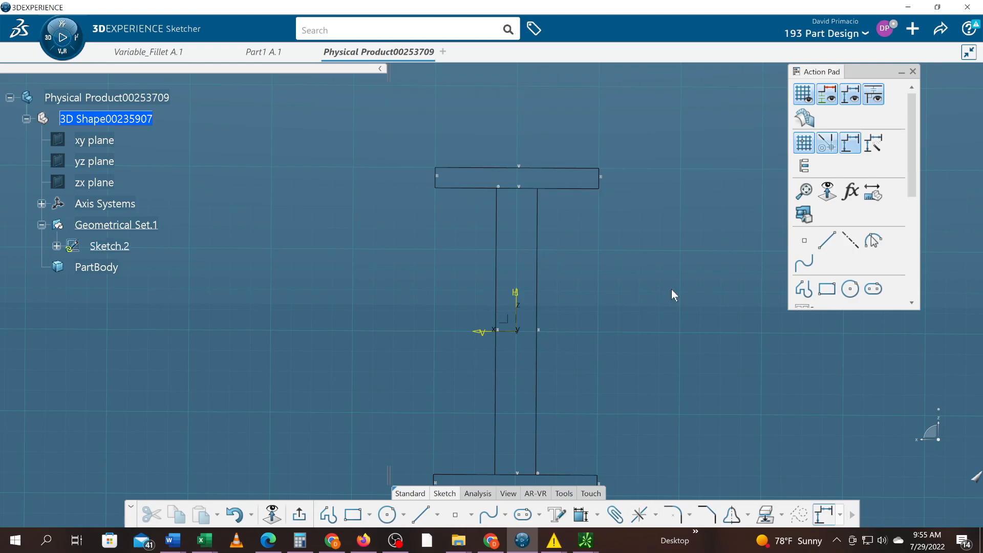
- Delete the web rectangle's two short edges where they overlap the upper and lower flanges
{"action": "left_click", "coordinate": [527, 188]}
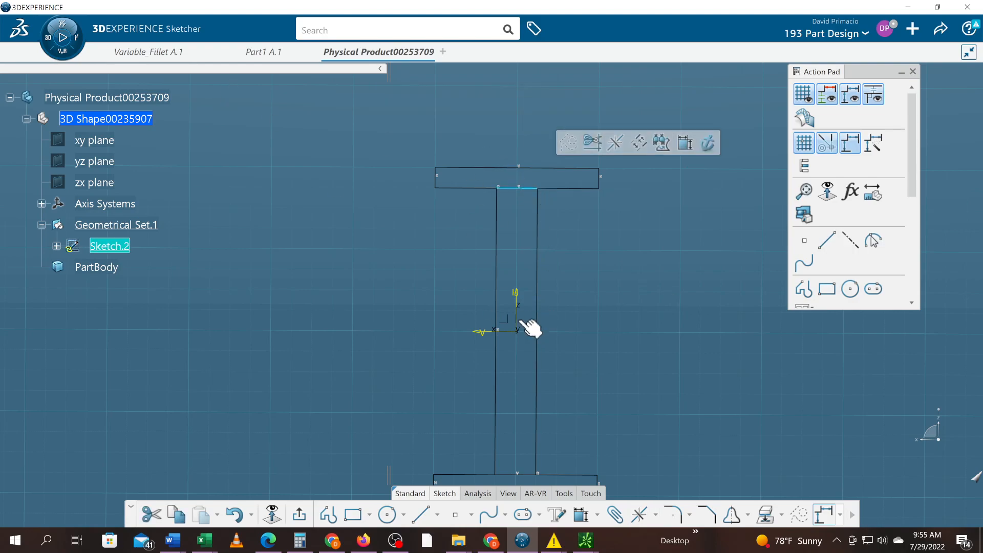
{"action": "left_click", "coordinate": [426, 336]}
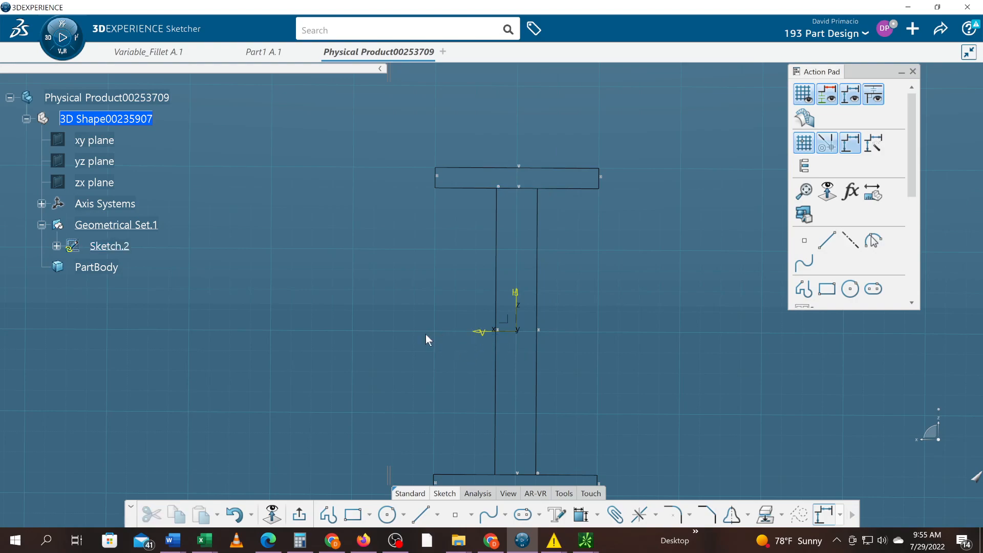
{"action": "left_click", "coordinate": [514, 475]}
{"action": "middle_click_drag", "start_coordinate": [659, 384], "coordinate": [654, 326]}
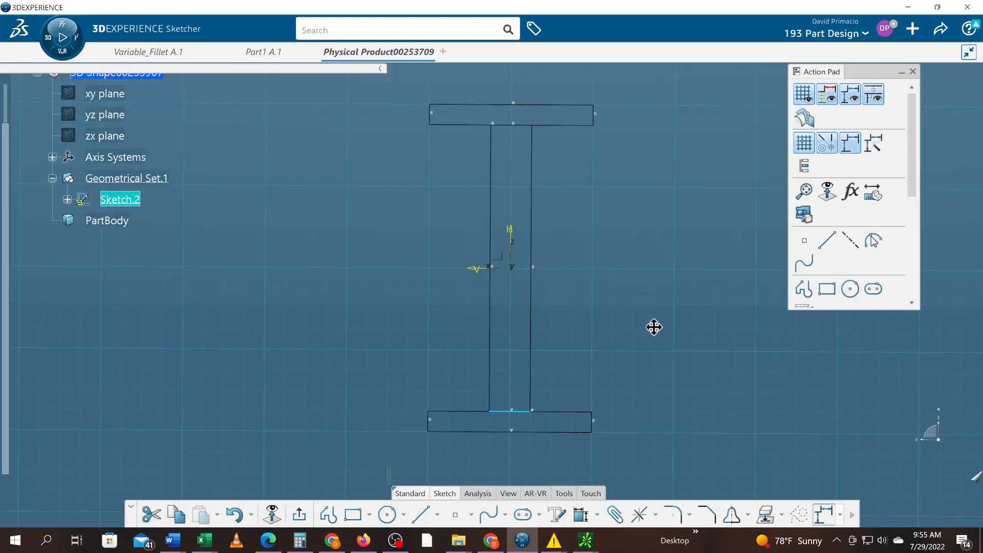
{"action": "left_click", "coordinate": [512, 416]}
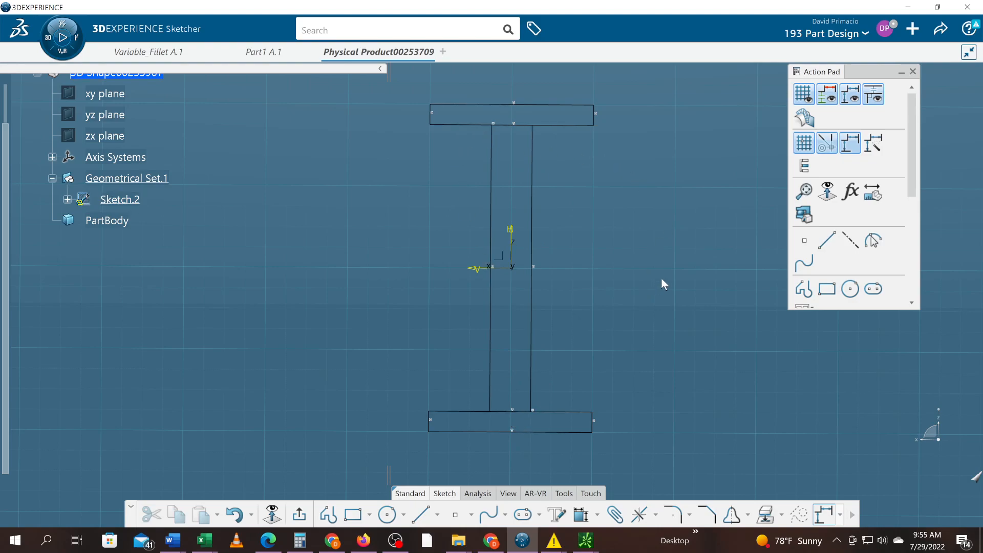
- Break the lower flange's inner edge at its midpoint between the two web lines
{"action": "left_click", "coordinate": [639, 514]}
{"action": "left_click", "coordinate": [525, 411]}
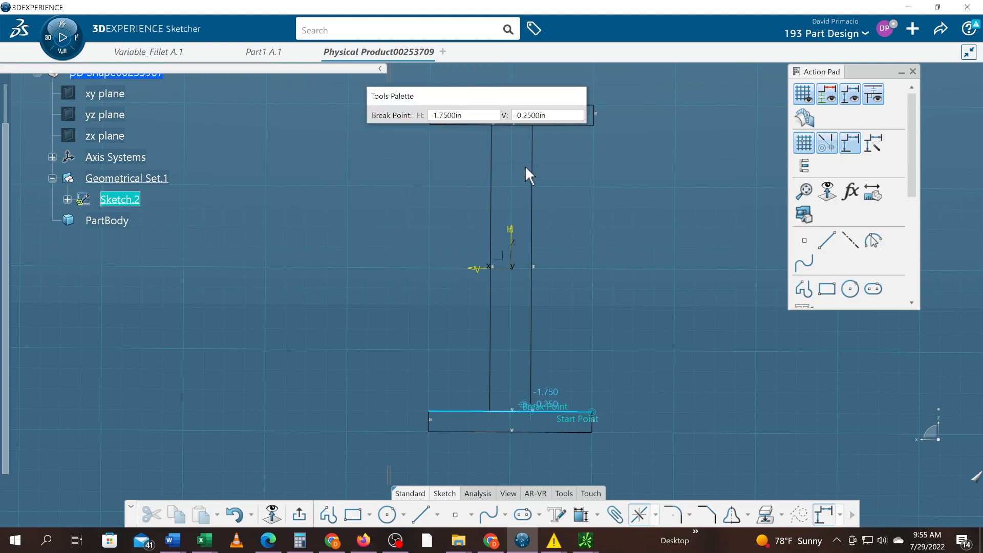
{"action": "left_click", "coordinate": [513, 282]}
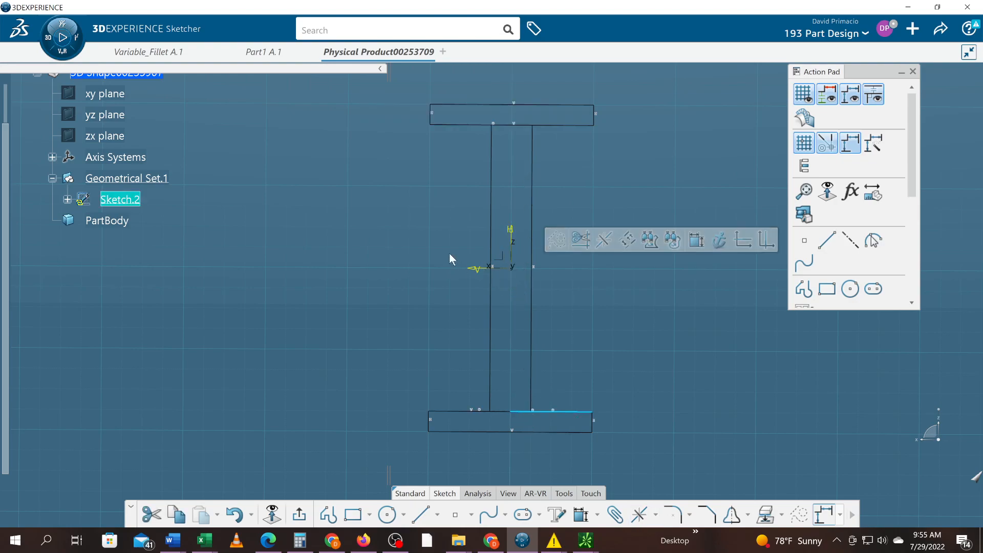
- Break the upper flange's inner edge at its midpoint between the two web lines
{"action": "left_click", "coordinate": [464, 125]}
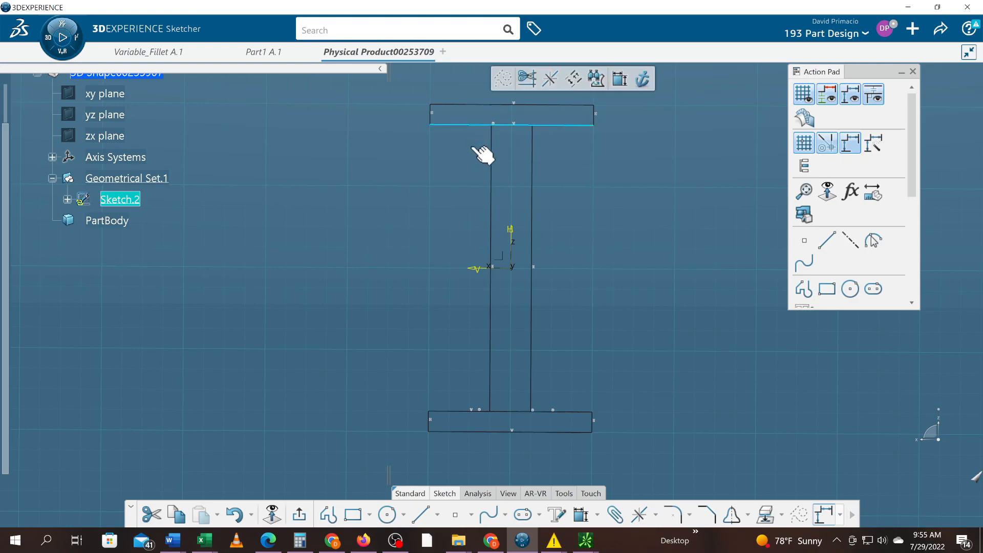
{"action": "left_click", "coordinate": [646, 514]}
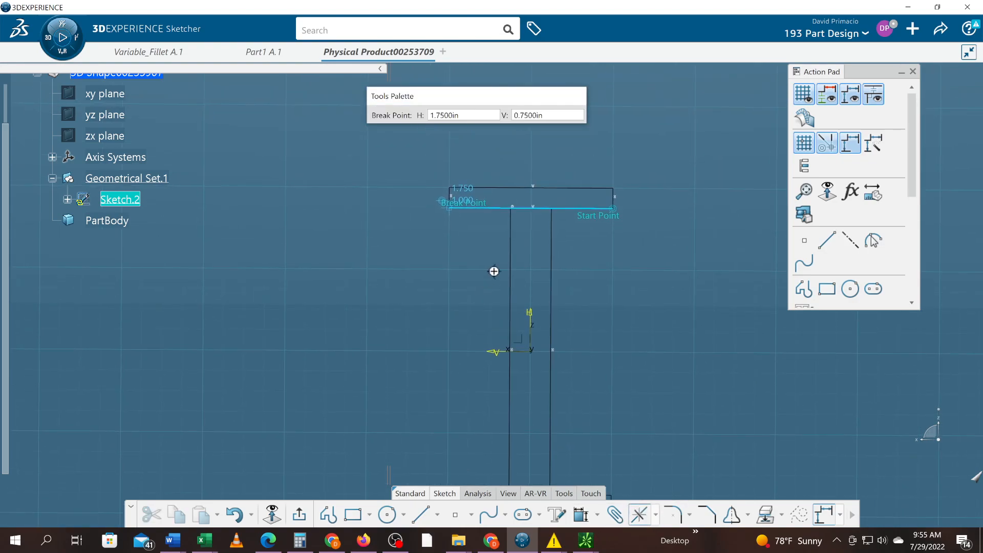
{"action": "left_click", "coordinate": [535, 212]}
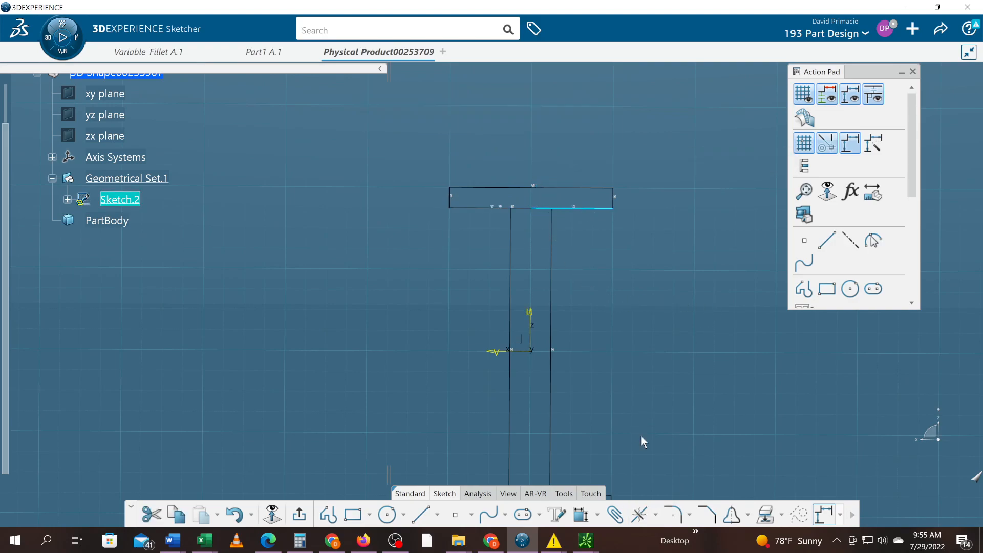
- Round the corner between the upper flange's inner edge and the web's right line with a radius of about 0.16 in
{"action": "left_click", "coordinate": [673, 514]}
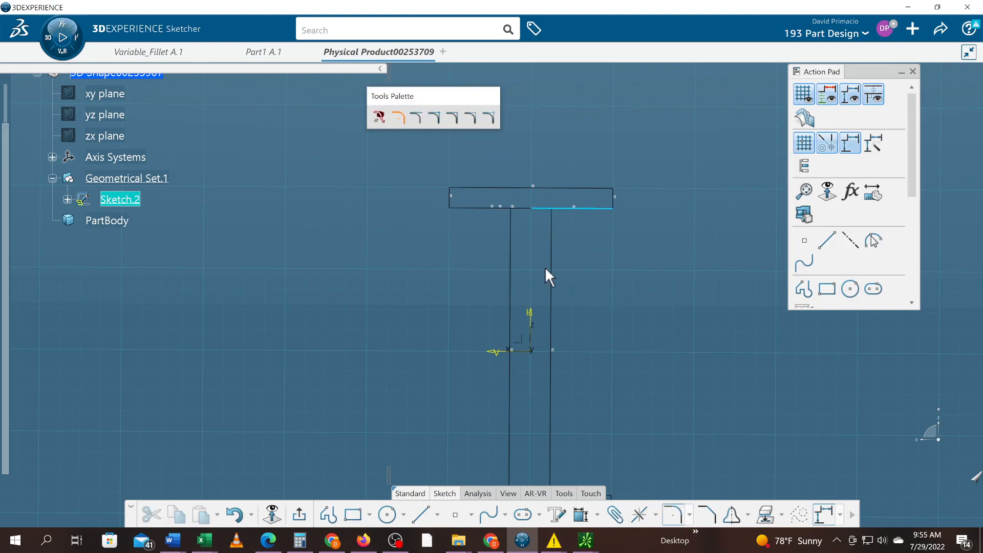
{"action": "left_click", "coordinate": [553, 251]}
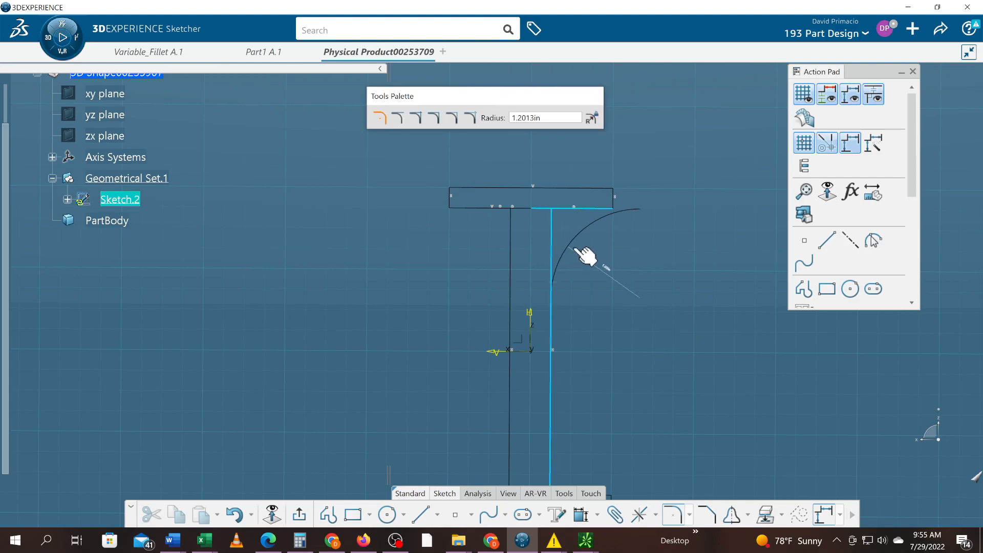
{"action": "left_click", "coordinate": [562, 221]}
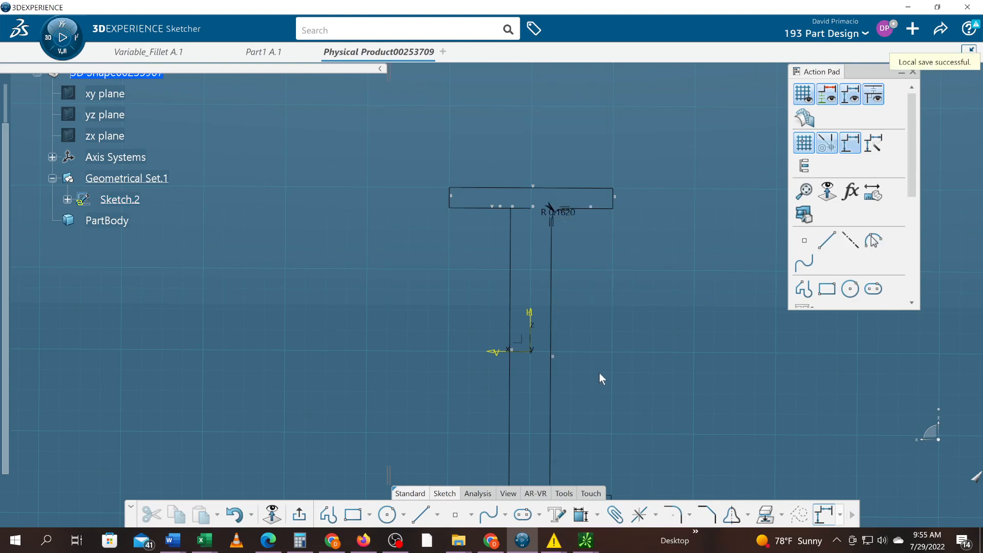
{"action": "middle_click_drag", "start_coordinate": [601, 374], "coordinate": [600, 324]}
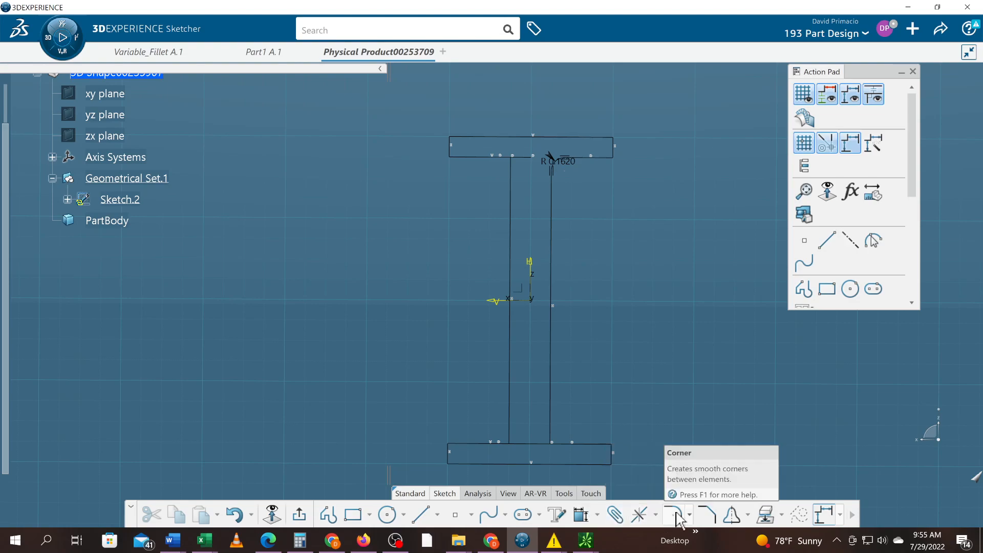
- Round the corner between the lower flange's inner edge and the web's right line with a radius of about 0.34 in
{"action": "left_click", "coordinate": [673, 515]}
{"action": "left_click", "coordinate": [576, 443]}
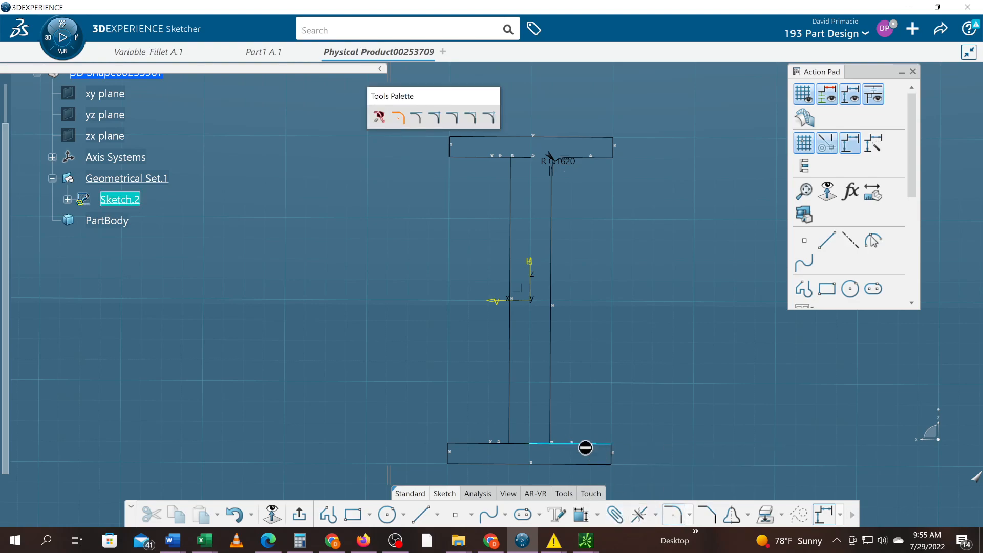
{"action": "left_click", "coordinate": [553, 429]}
{"action": "left_click", "coordinate": [565, 435]}
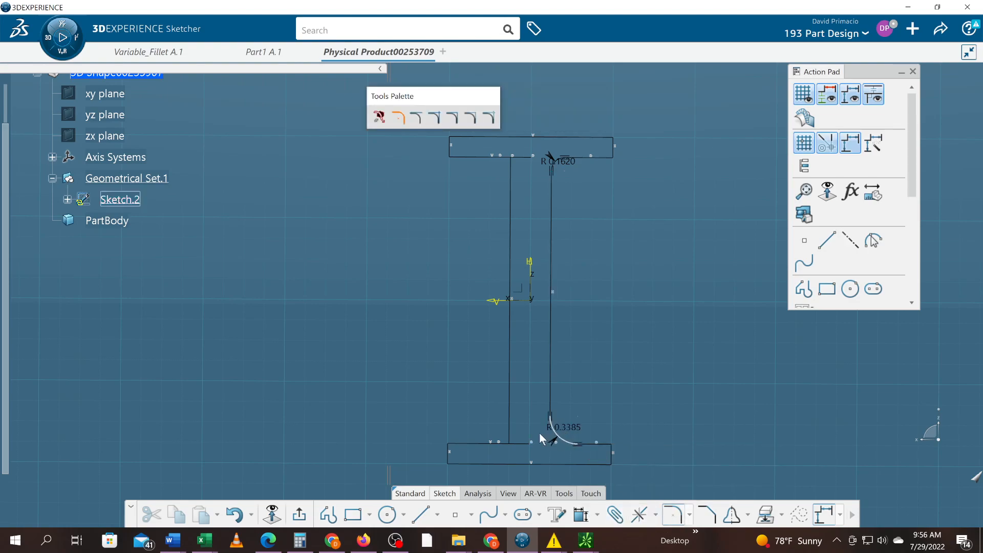
- Round both corners between the web's left line and the flanges with radii of about 0.37 in
{"action": "left_click", "coordinate": [470, 157]}
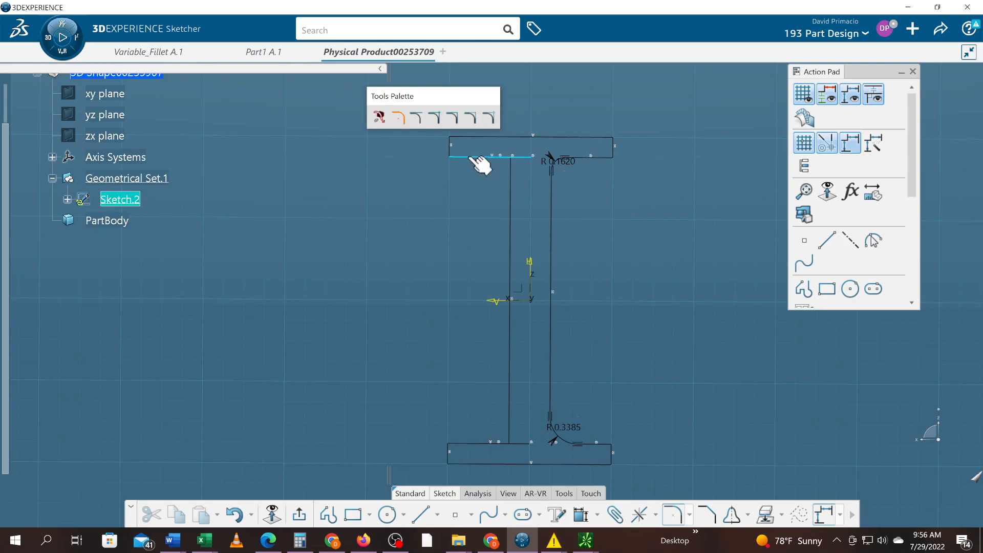
{"action": "left_click", "coordinate": [510, 179]}
{"action": "left_click", "coordinate": [518, 183]}
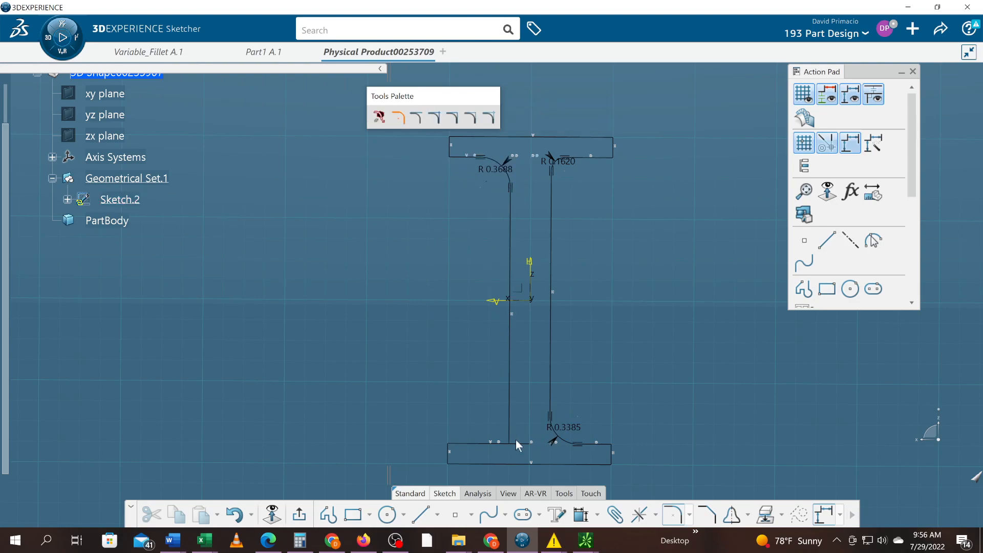
{"action": "left_click", "coordinate": [486, 443]}
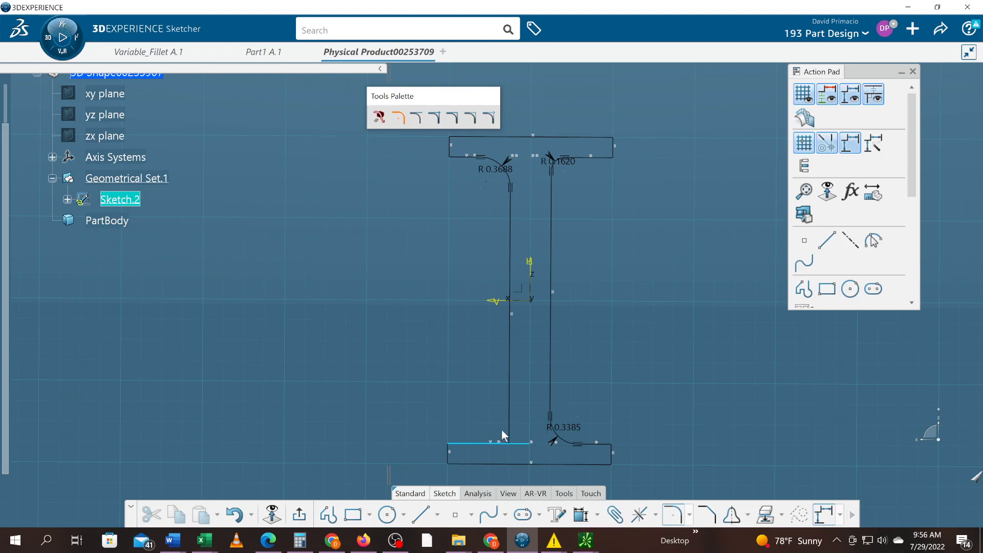
{"action": "left_click", "coordinate": [509, 433]}
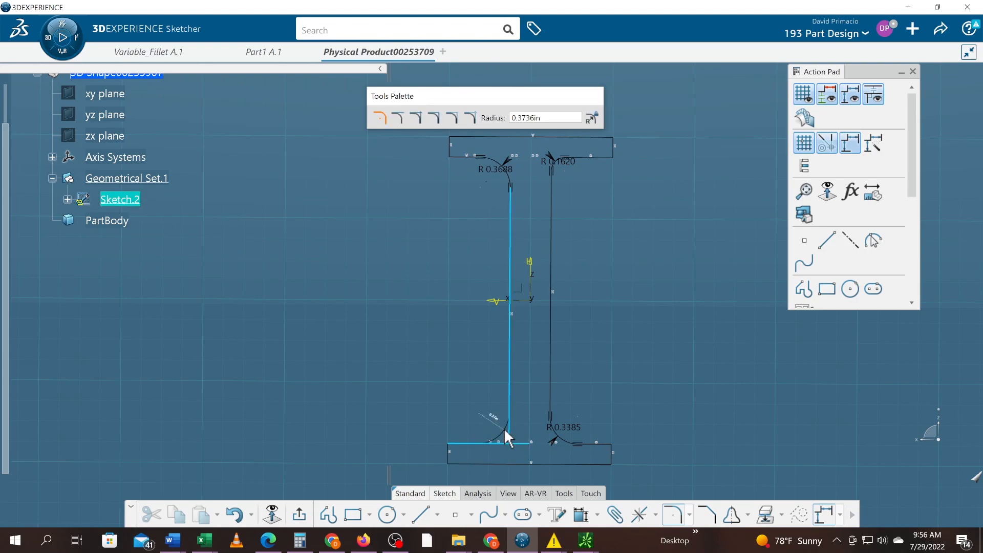
{"action": "left_click", "coordinate": [504, 431]}
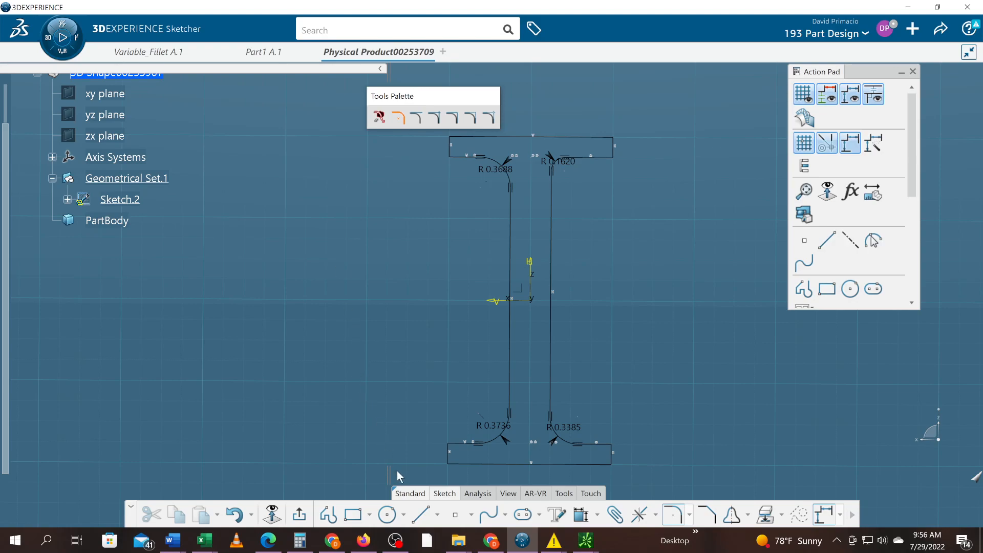
- Delete all of the I-beam sketch geometry and exit the sketch
{"action": "left_click_drag", "start_coordinate": [670, 472], "coordinate": [292, 99]}
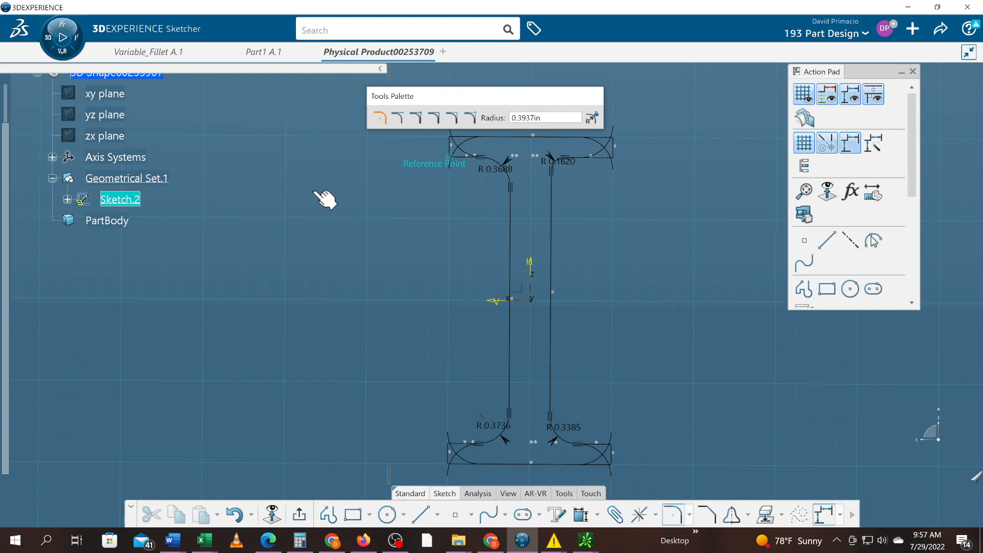
{"action": "key", "text": "Escape"}
{"action": "mouse_move", "coordinate": [367, 113]}
{"action": "left_mouse_down"}
{"action": "mouse_move", "coordinate": [717, 334]}
{"action": "mouse_move", "coordinate": [662, 450]}
{"action": "mouse_move", "coordinate": [643, 464]}
{"action": "mouse_move", "coordinate": [664, 479]}
{"action": "left_mouse_up"}
{"action": "key", "text": "Delete"}
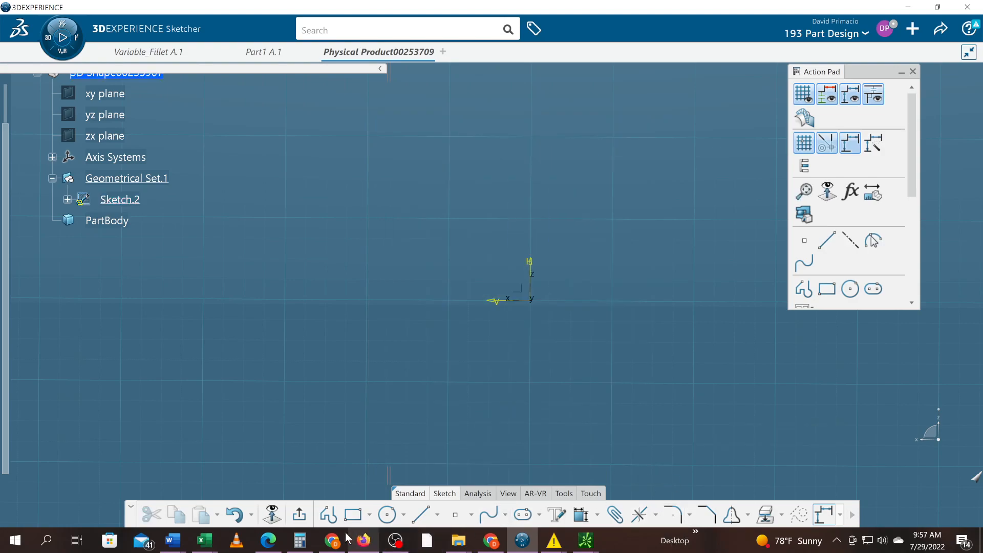
{"action": "left_click", "coordinate": [300, 513]}
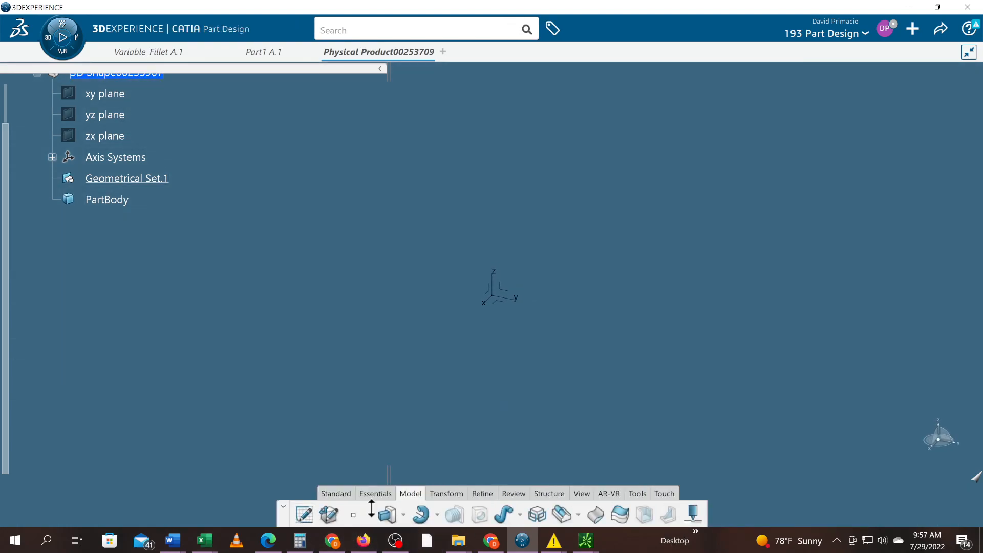
{"action": "mouse_move", "coordinate": [515, 432]}
{"action": "middle_mouse_down"}
{"action": "mouse_move", "coordinate": [497, 406]}
{"action": "mouse_move", "coordinate": [516, 422]}
{"action": "middle_mouse_up"}
{"action": "middle_click_drag", "start_coordinate": [529, 376], "coordinate": [581, 364]}
- Switch to Firefox and examine the I-beam dimension drawings and size tables on the aluminium suppliers' pages
{"action": "key", "text": "alt+Tab"}
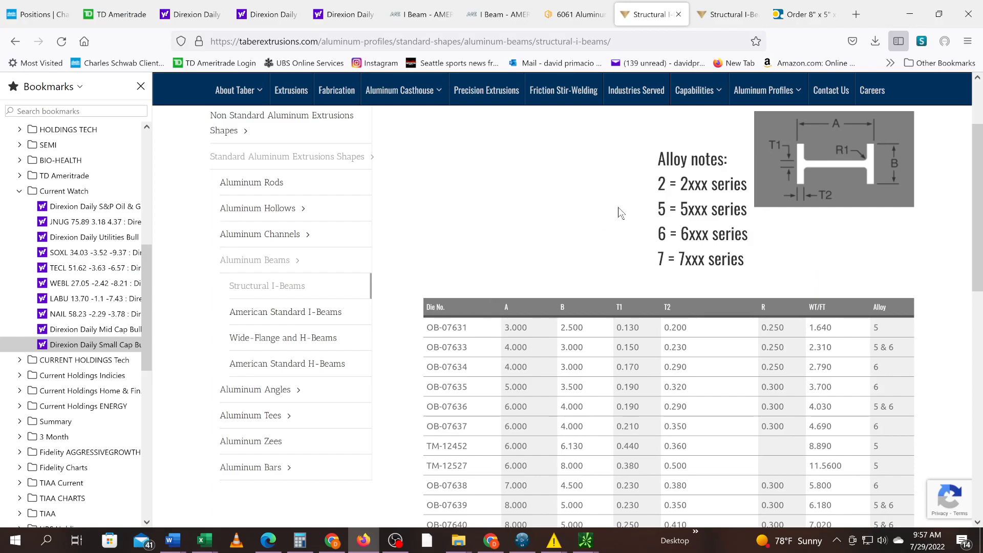
{"action": "left_click", "coordinate": [795, 16]}
{"action": "left_click", "coordinate": [707, 20]}
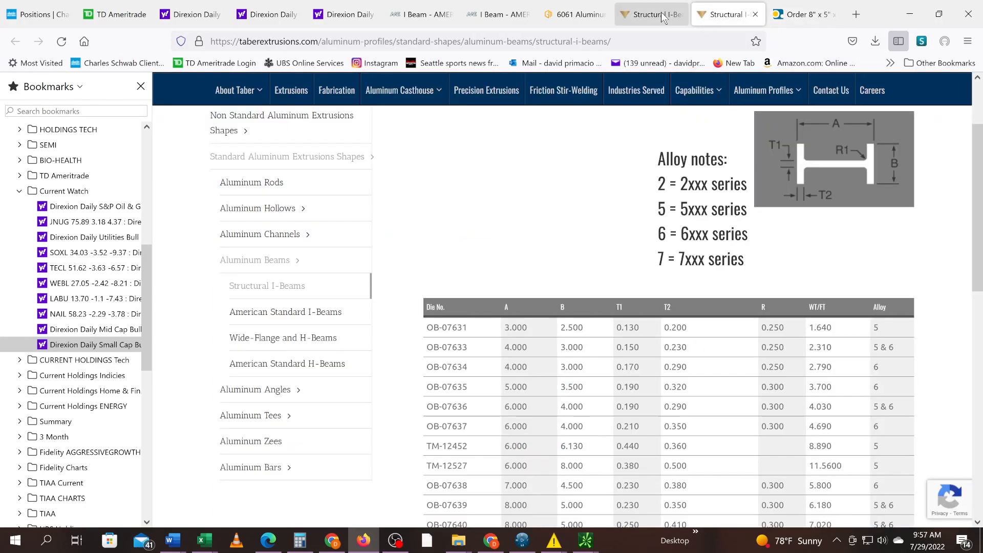
{"action": "left_click", "coordinate": [541, 16]}
{"action": "left_click", "coordinate": [533, 14]}
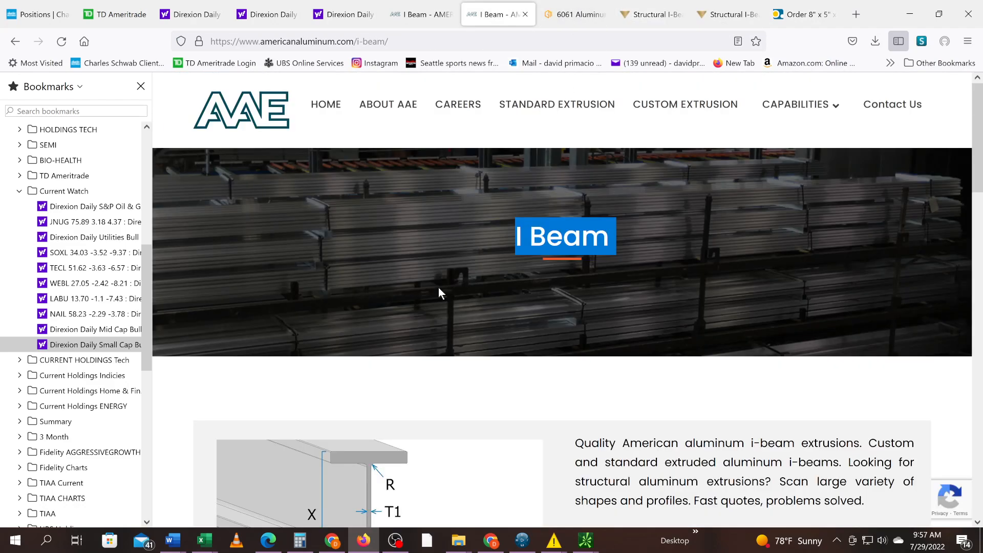
{"action": "scroll", "coordinate": [439, 288], "scroll_direction": "down", "scroll_amount": 5}
{"action": "scroll", "coordinate": [440, 289], "scroll_direction": "down", "scroll_amount": 4}
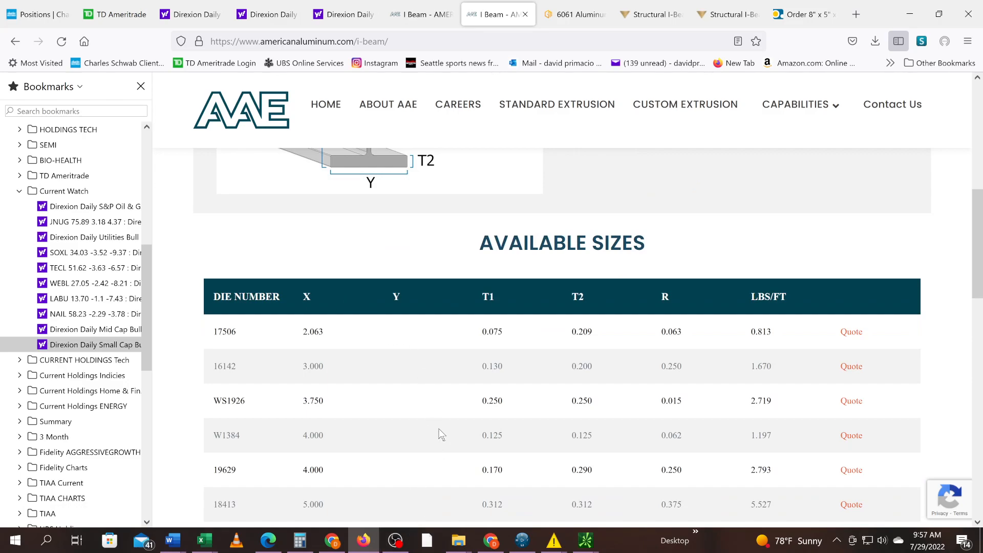
{"action": "scroll", "coordinate": [441, 434], "scroll_direction": "up", "scroll_amount": 2}
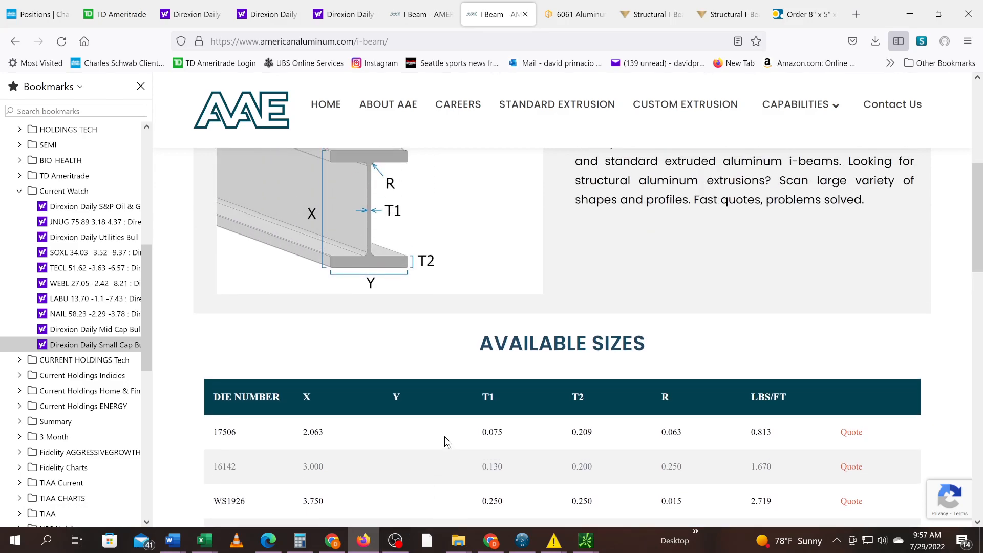
{"action": "scroll", "coordinate": [446, 441], "scroll_direction": "up", "scroll_amount": 2}
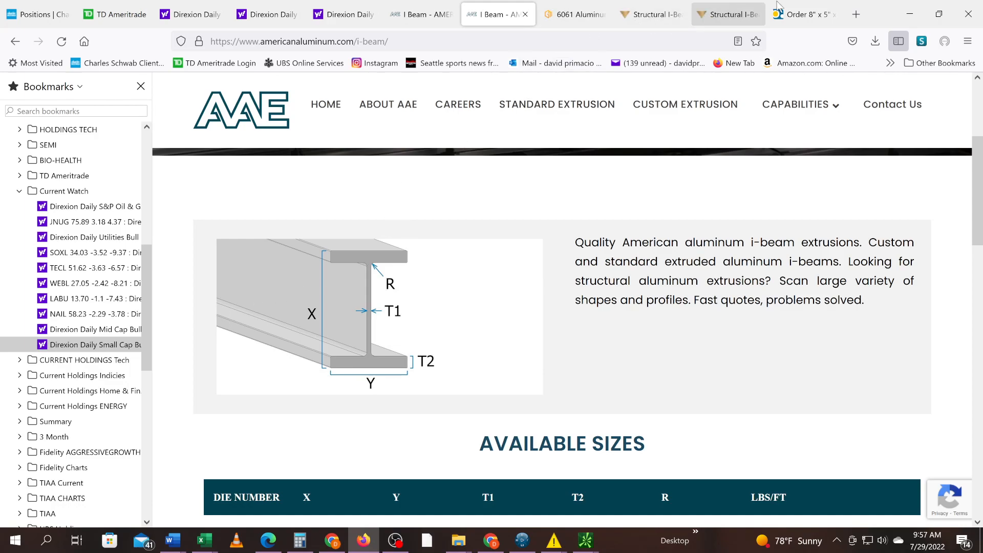
{"action": "left_click", "coordinate": [579, 15]}
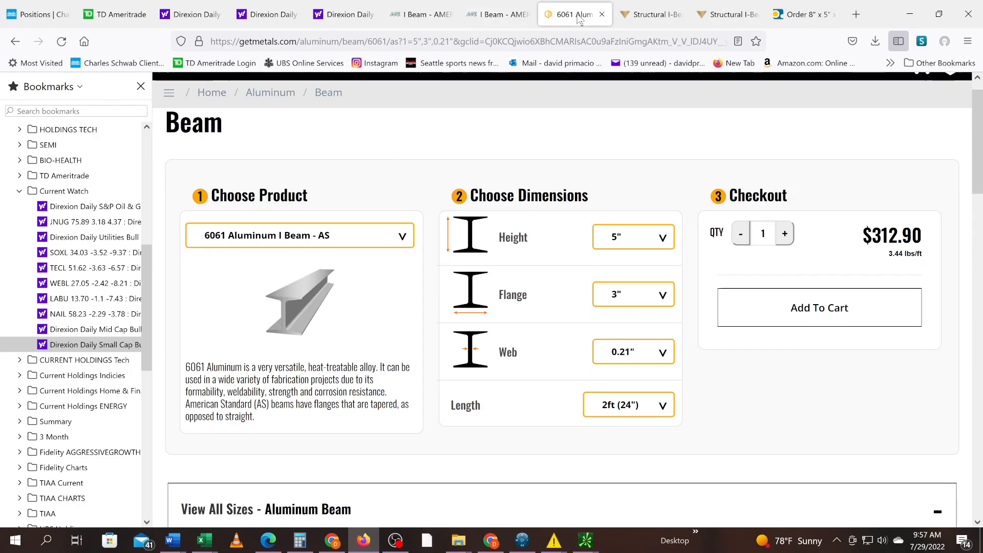
{"action": "left_click", "coordinate": [636, 11]}
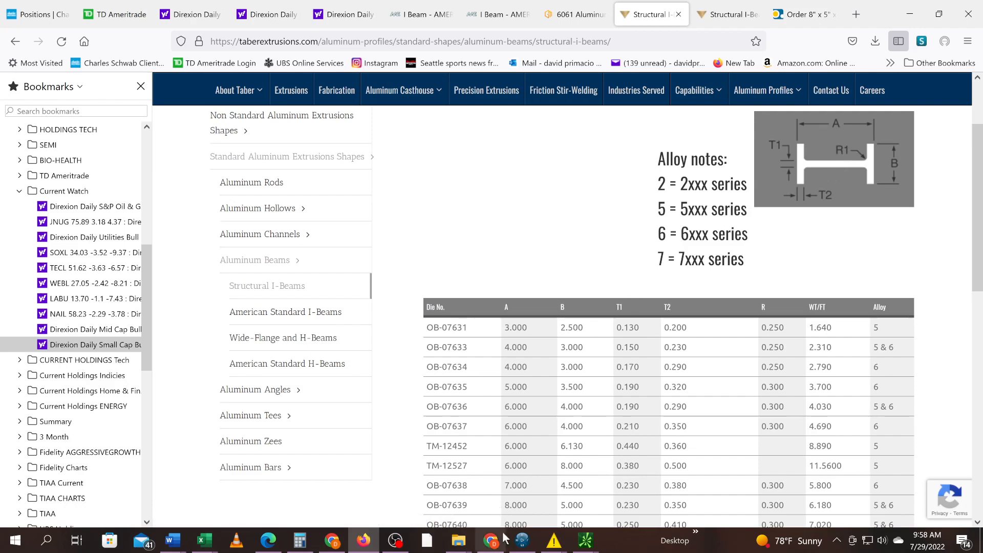
- Return to 3DEXPERIENCE and start a Standard axis system with a newly created coordinate point as its origin
{"action": "left_click", "coordinate": [519, 544]}
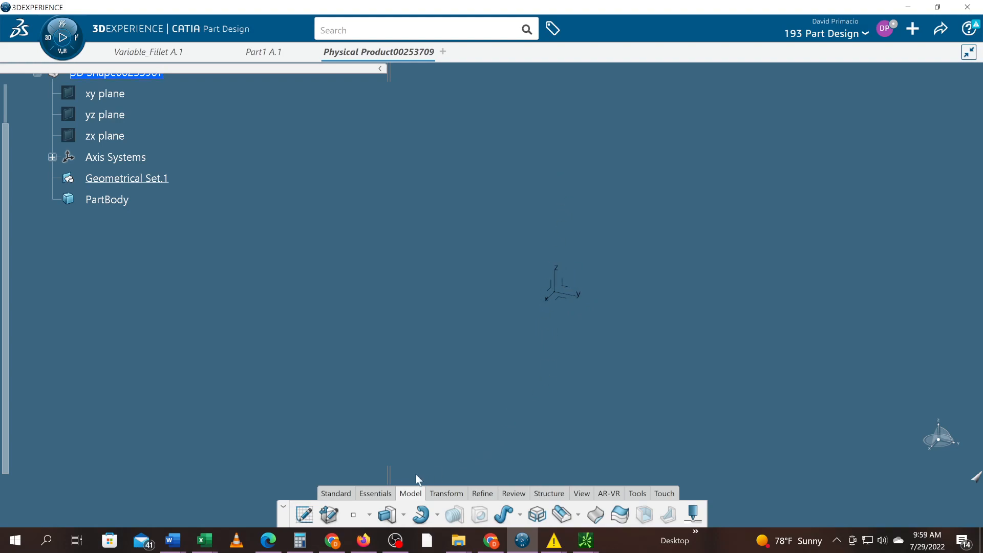
{"action": "left_click", "coordinate": [364, 493]}
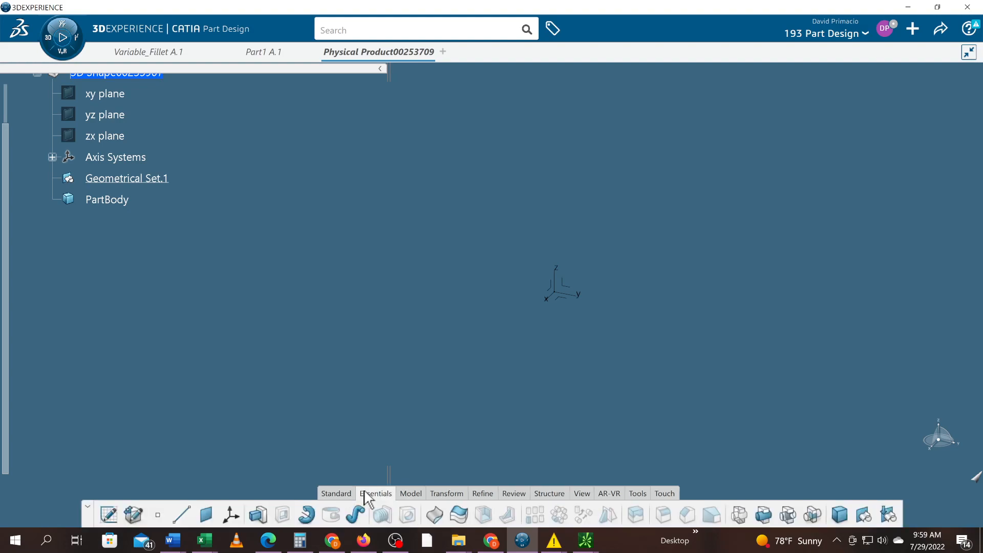
{"action": "left_click", "coordinate": [231, 514]}
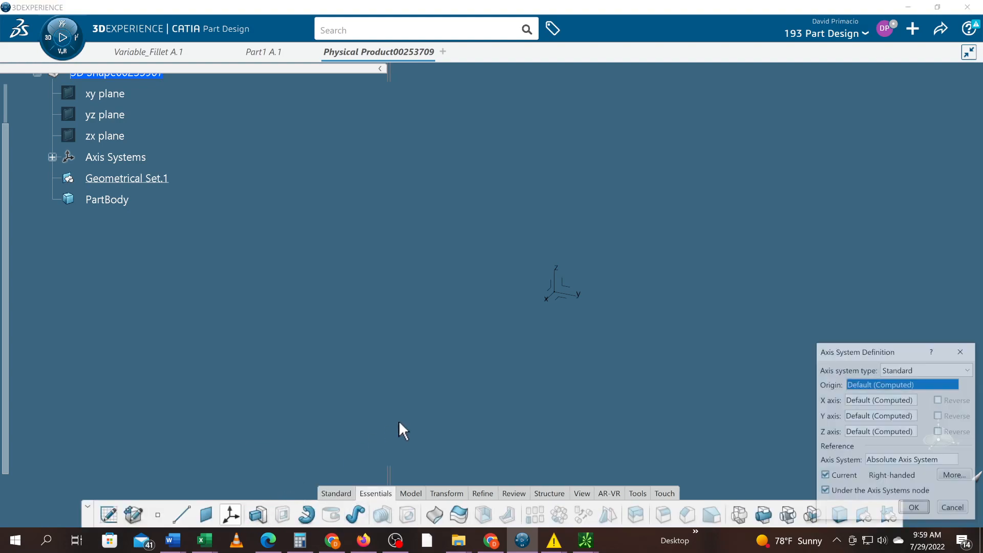
{"action": "left_click_drag", "start_coordinate": [852, 347], "coordinate": [758, 207]}
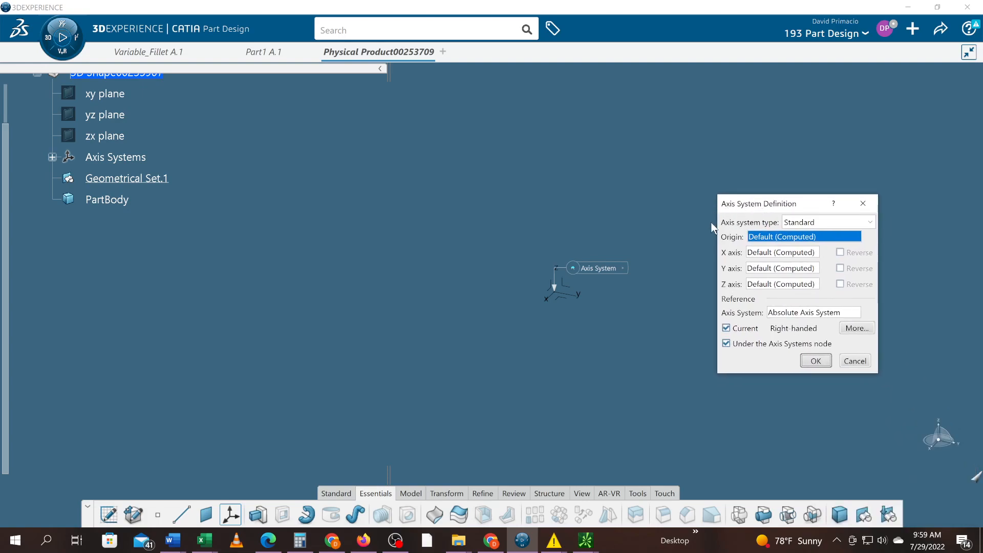
{"action": "right_click", "coordinate": [771, 237]}
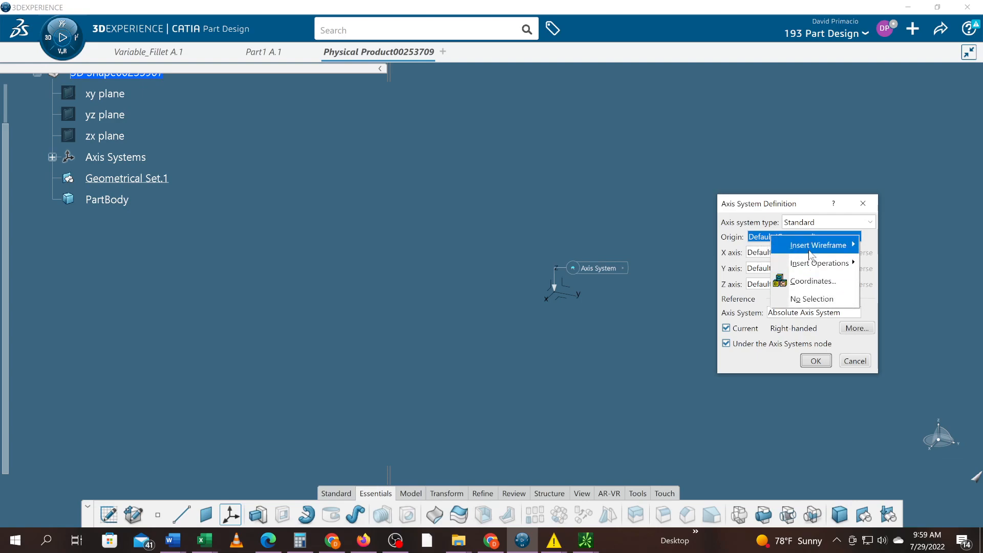
{"action": "mouse_move", "coordinate": [840, 245]}
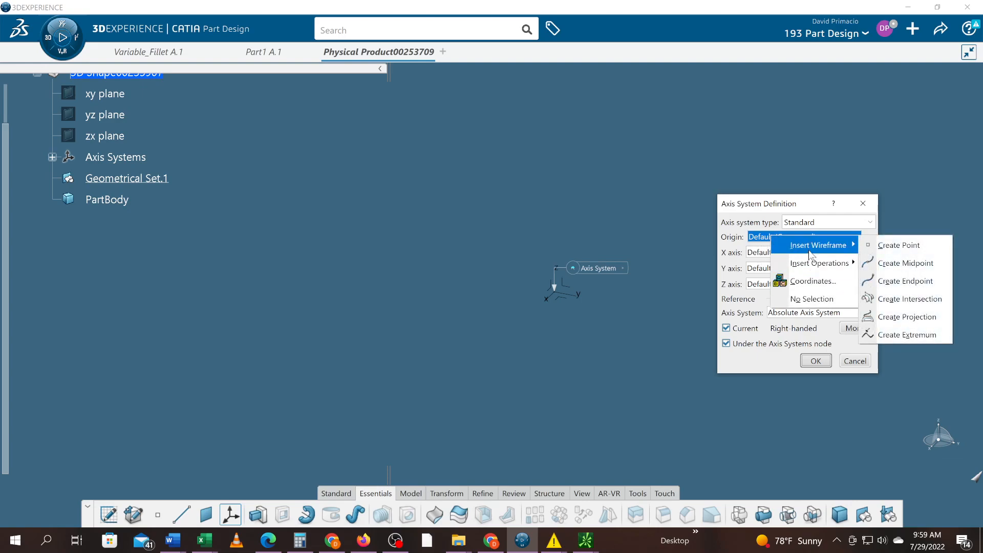
{"action": "left_click", "coordinate": [894, 245]}
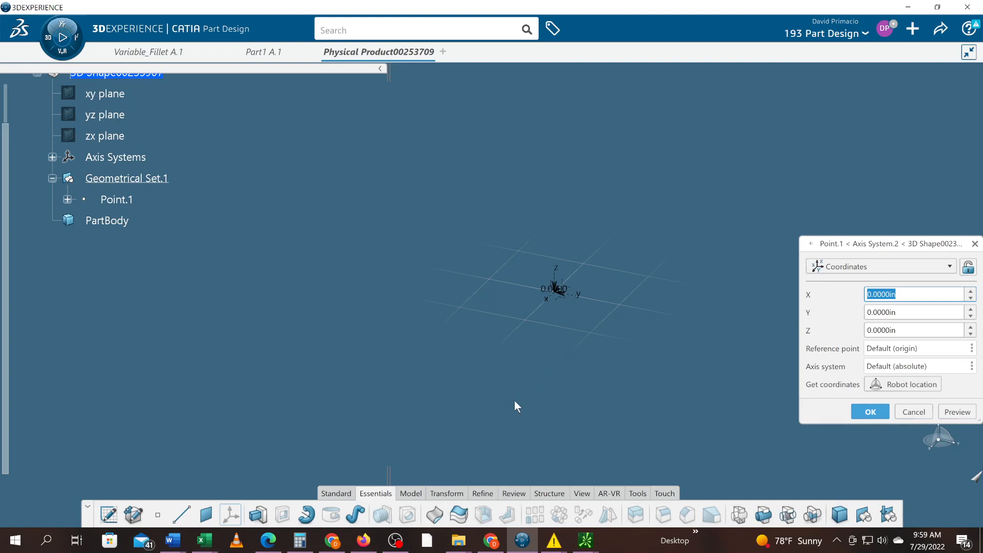
- Set the origin point's X coordinate to 10 in and its Y coordinate to -10 in, and preview the placement
{"action": "type", "text": "10"}
{"action": "left_click", "coordinate": [914, 320]}
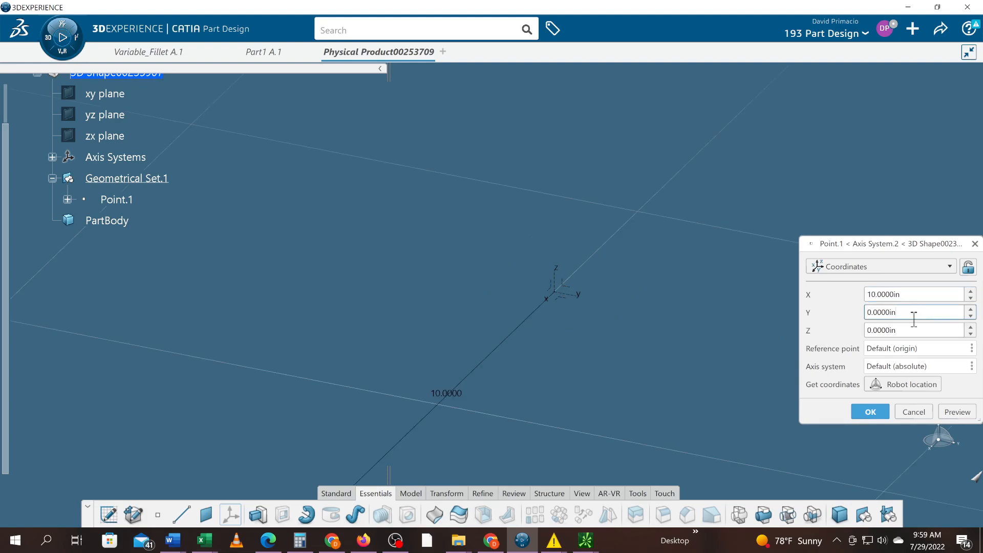
{"action": "double_click", "coordinate": [914, 319]}
{"action": "middle_click_drag", "start_coordinate": [521, 397], "coordinate": [601, 379]}
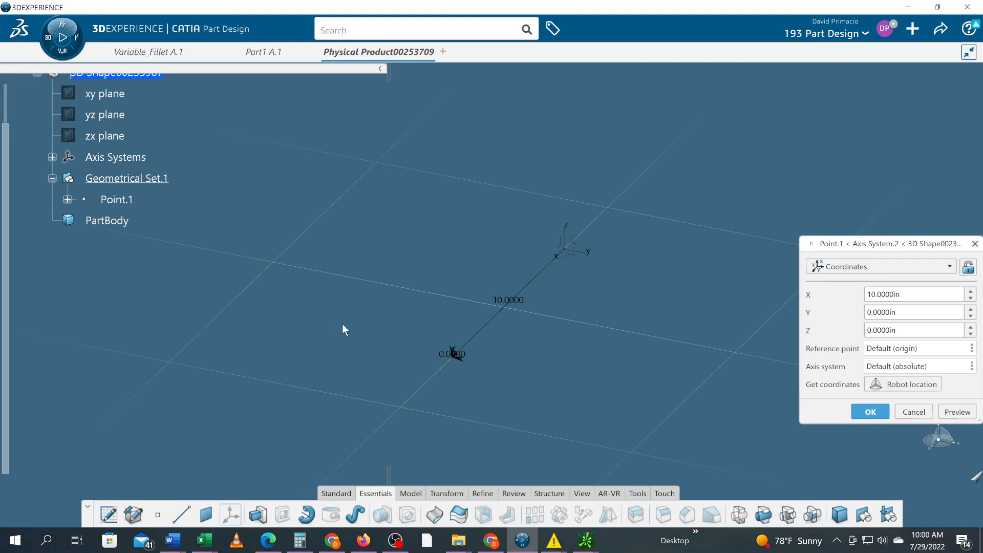
{"action": "double_click", "coordinate": [904, 312]}
{"action": "type", "text": "-"}
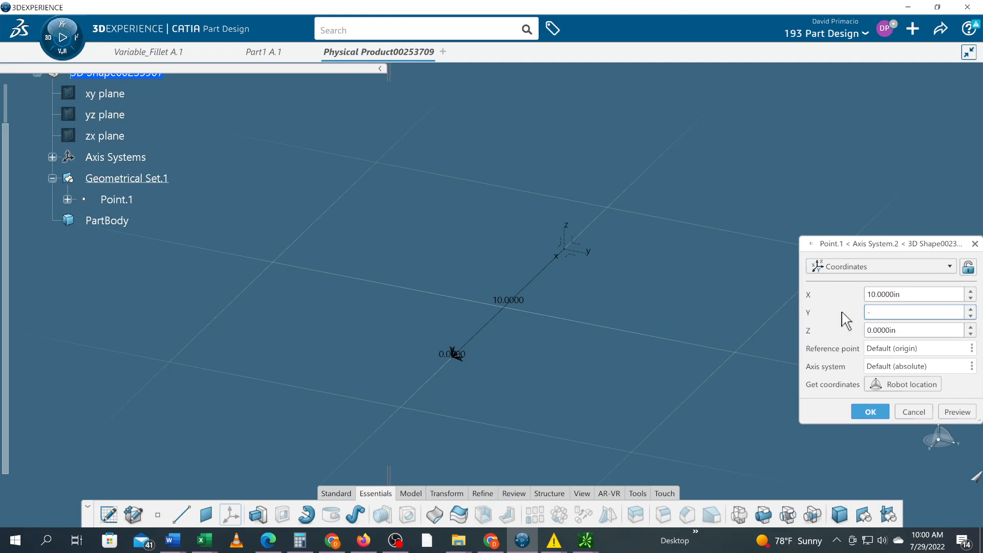
{"action": "type", "text": "10"}
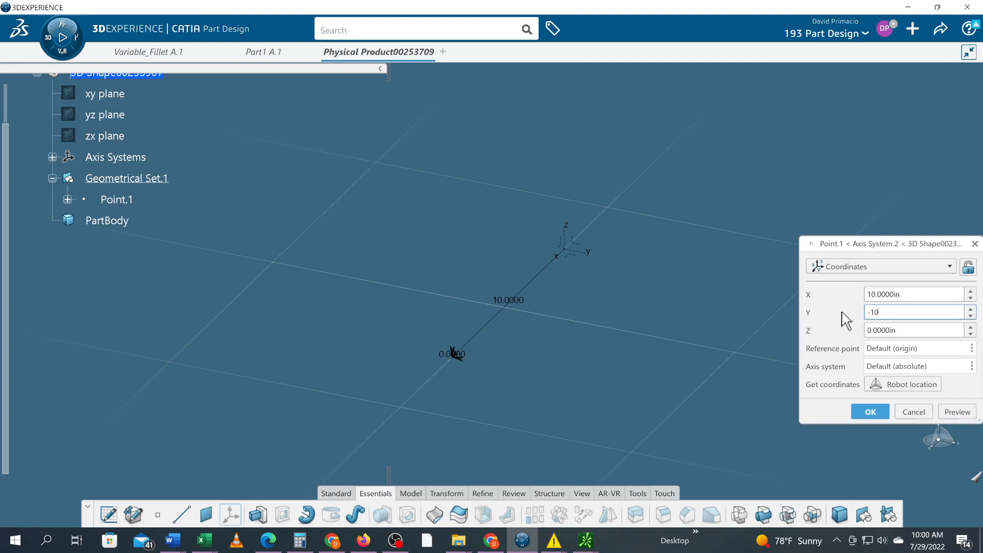
{"action": "left_click", "coordinate": [956, 413]}
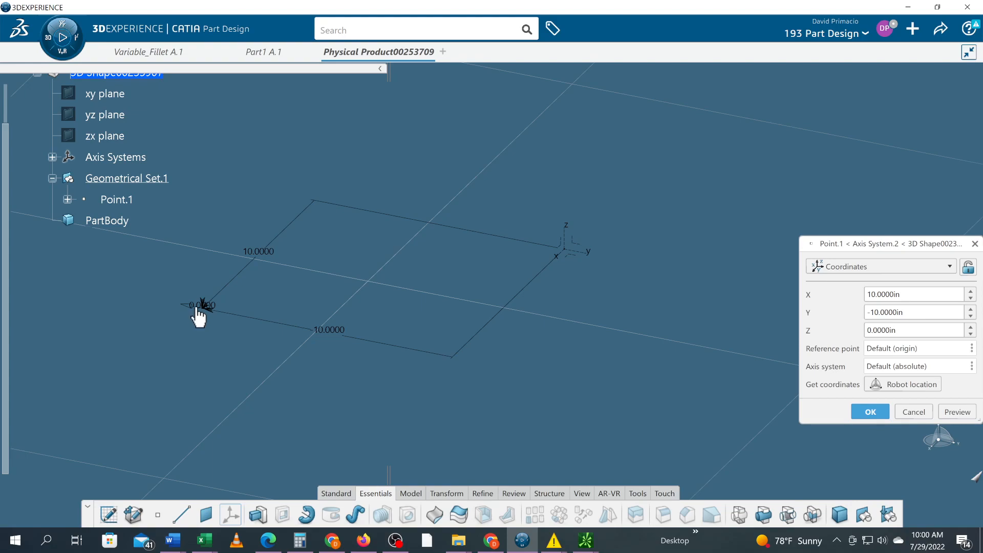
- Set the origin point's Z coordinate to 50 in and accept both the point and the new axis system
{"action": "double_click", "coordinate": [911, 330]}
{"action": "type", "text": "5"}
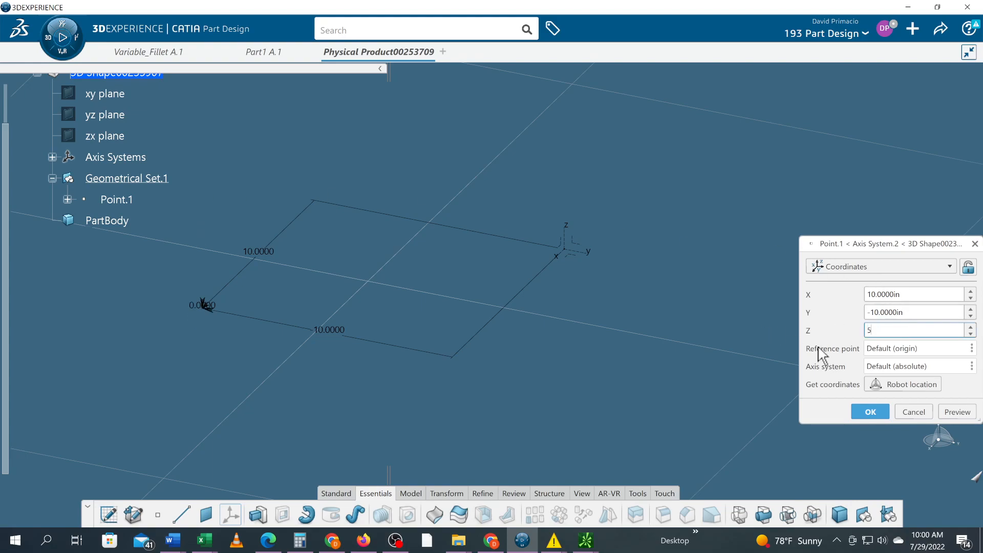
{"action": "left_click", "coordinate": [950, 412]}
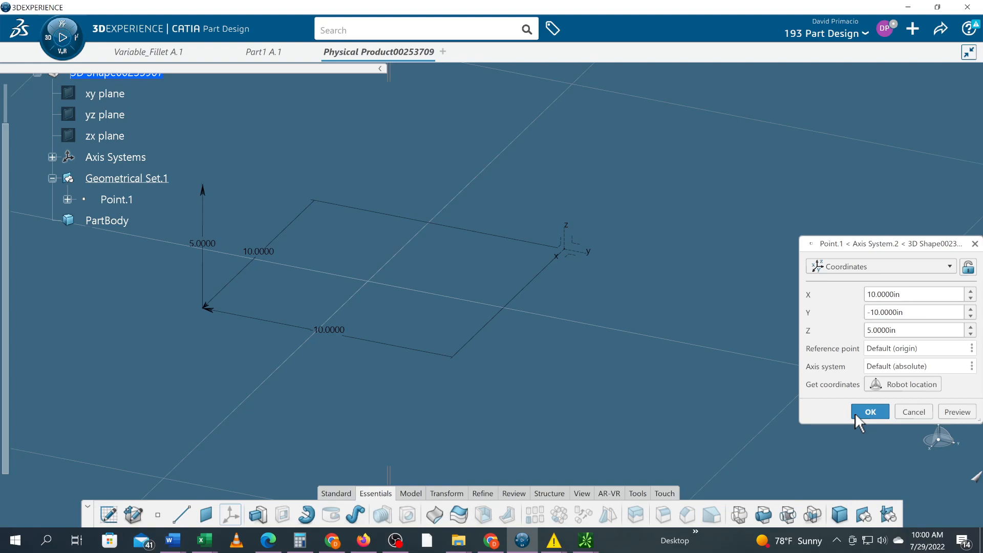
{"action": "left_click", "coordinate": [873, 331]}
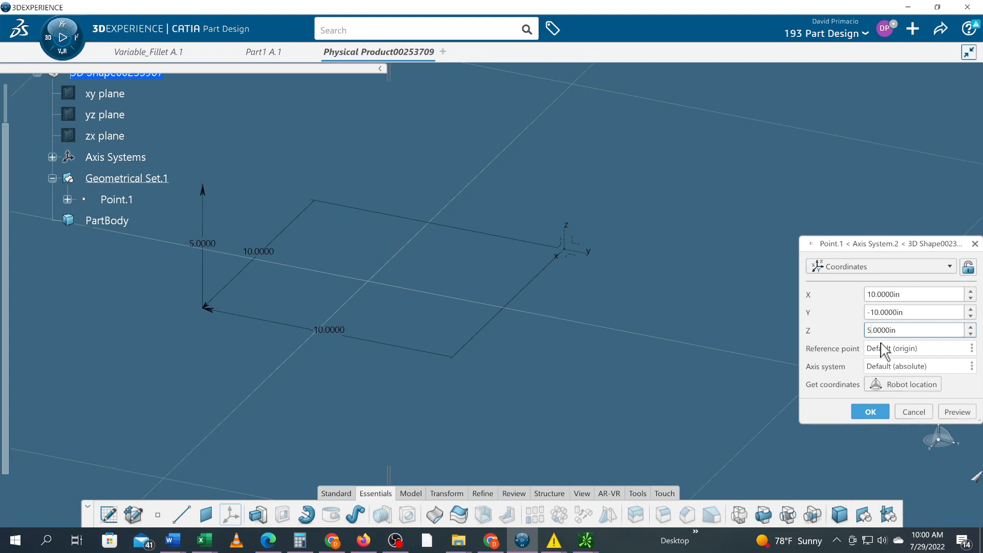
{"action": "type", "text": "0"}
{"action": "key", "text": "Return"}
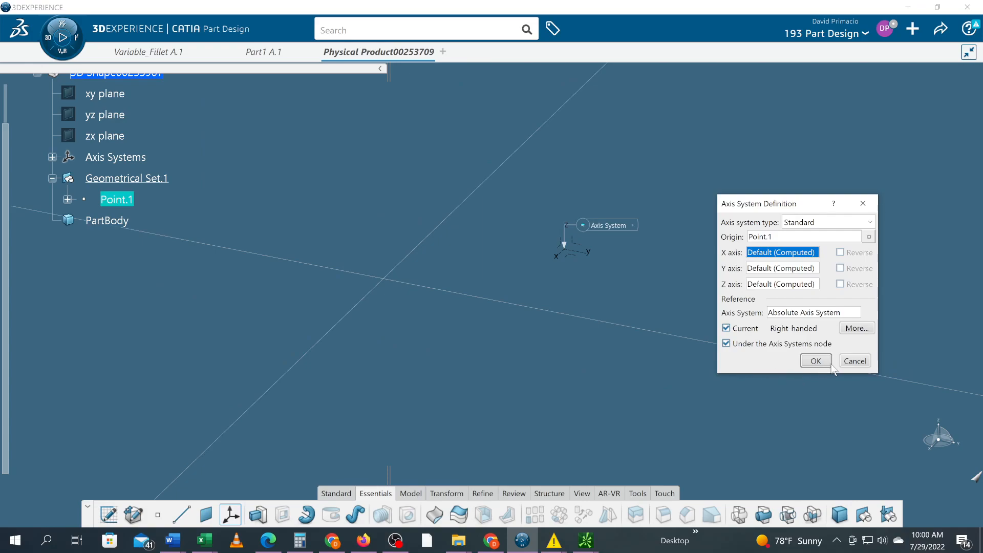
{"action": "left_click", "coordinate": [816, 361]}
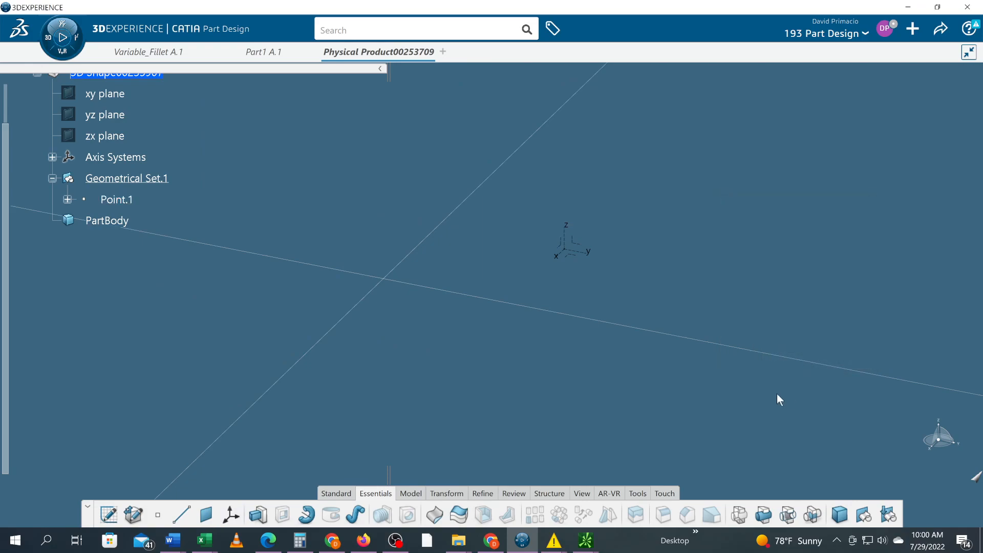
- Expand the origin point's coordinates and the axis systems in the tree, and hide the Absolute Axis System
{"action": "left_click", "coordinate": [67, 200]}
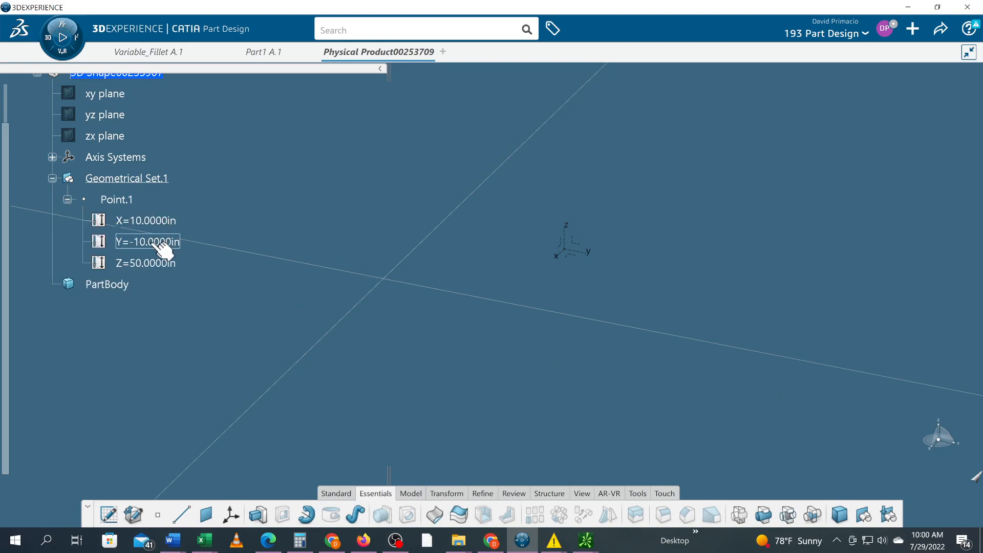
{"action": "left_click", "coordinate": [52, 157]}
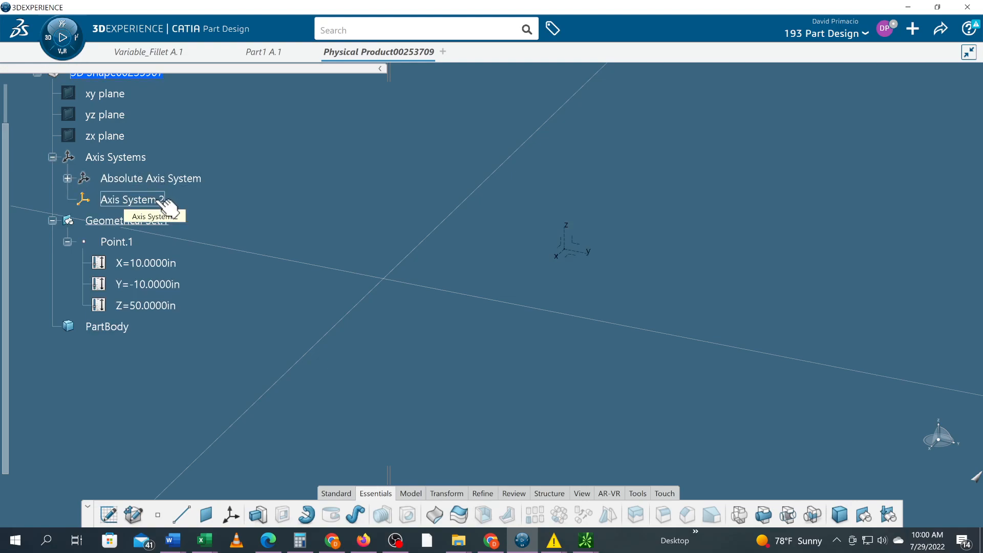
{"action": "right_click", "coordinate": [150, 179]}
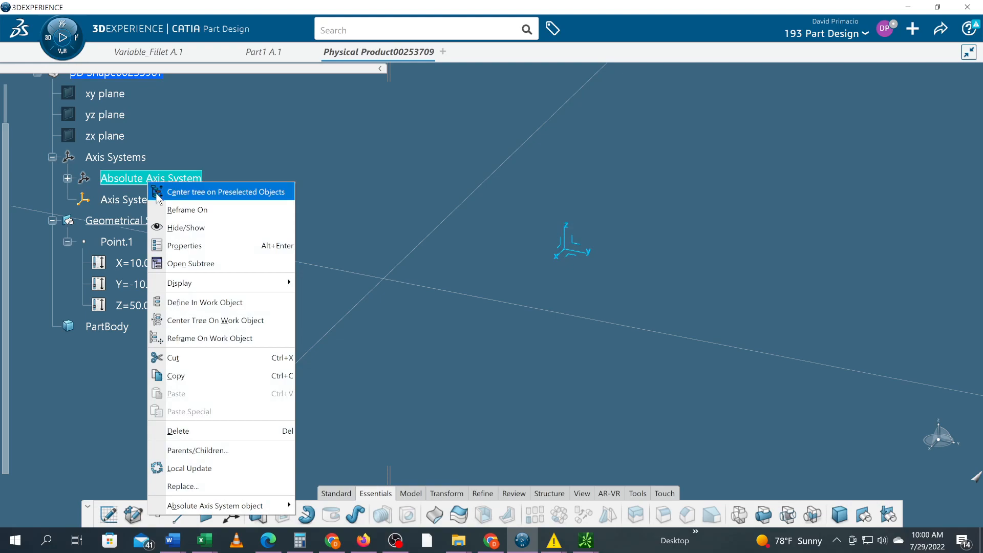
{"action": "left_click", "coordinate": [178, 229]}
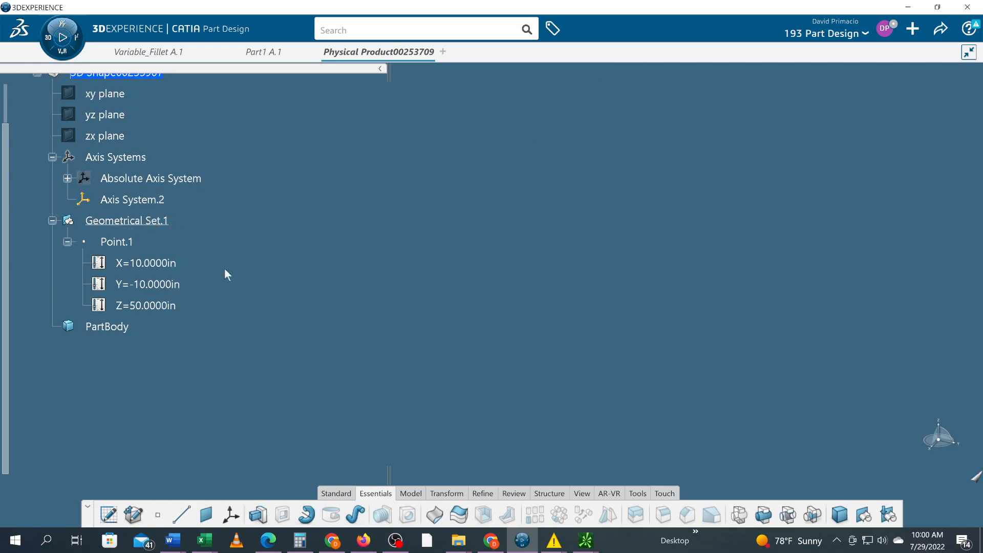
- Create a plane offset 0 in from the ZX plane of the new axis system
{"action": "left_click", "coordinate": [409, 493]}
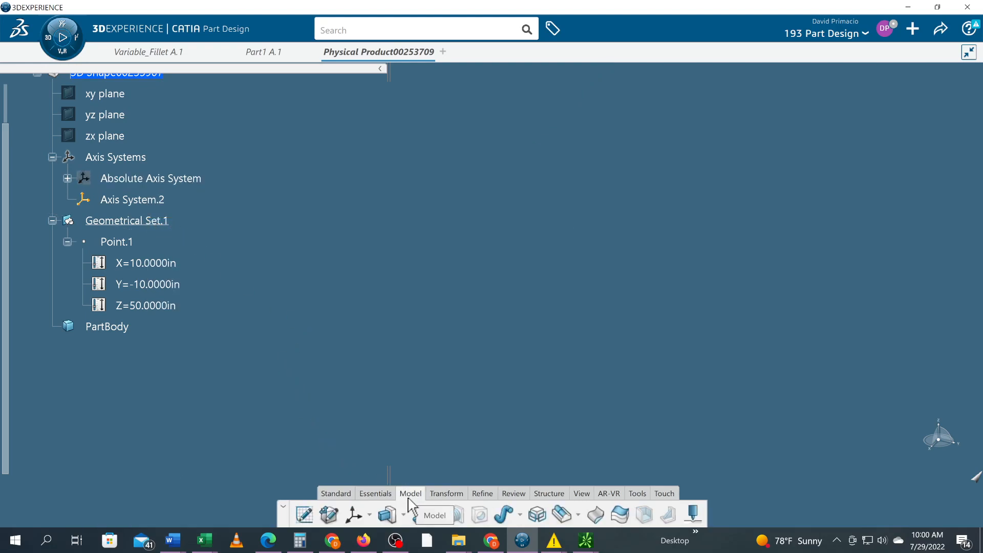
{"action": "left_click", "coordinate": [582, 494]}
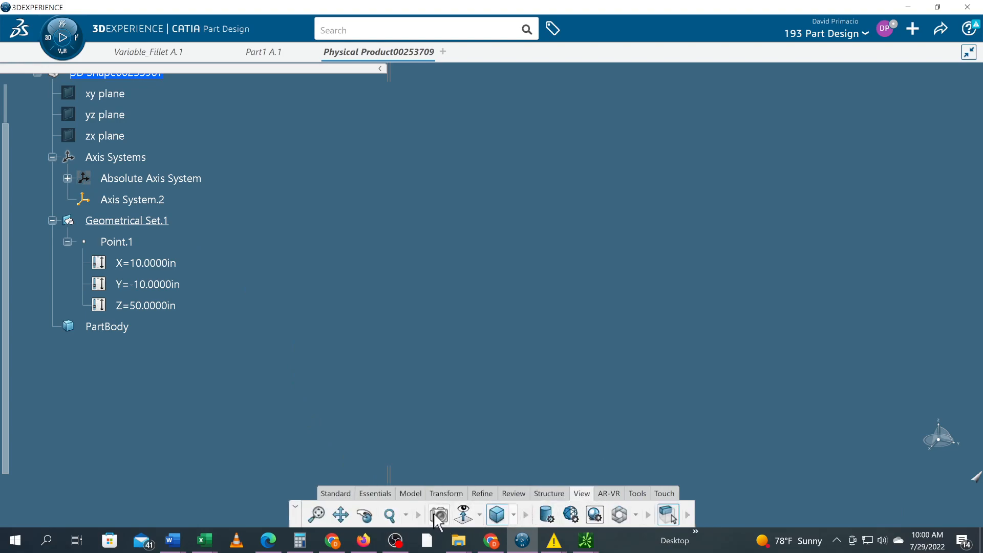
{"action": "left_click", "coordinate": [317, 515]}
{"action": "left_click", "coordinate": [494, 295]}
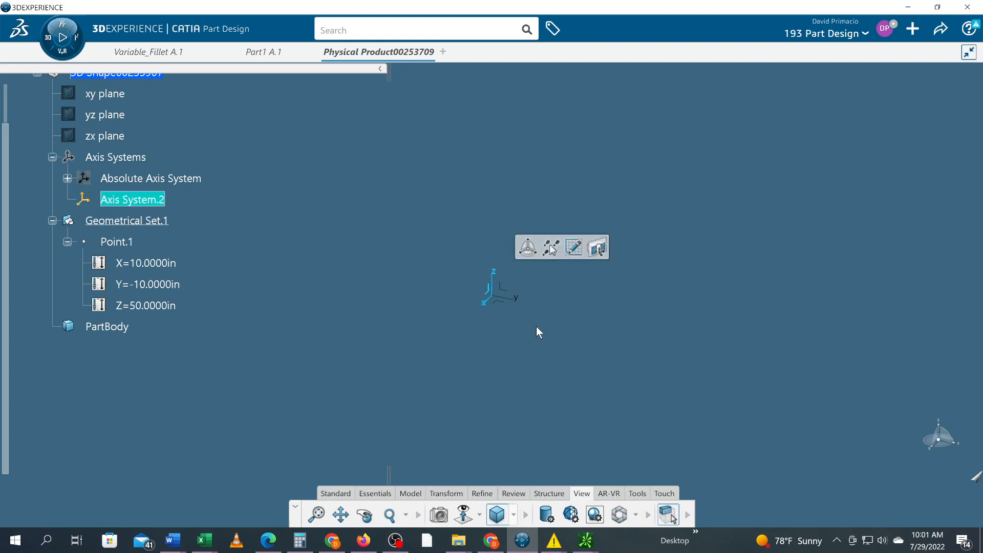
{"action": "left_click", "coordinate": [410, 493]}
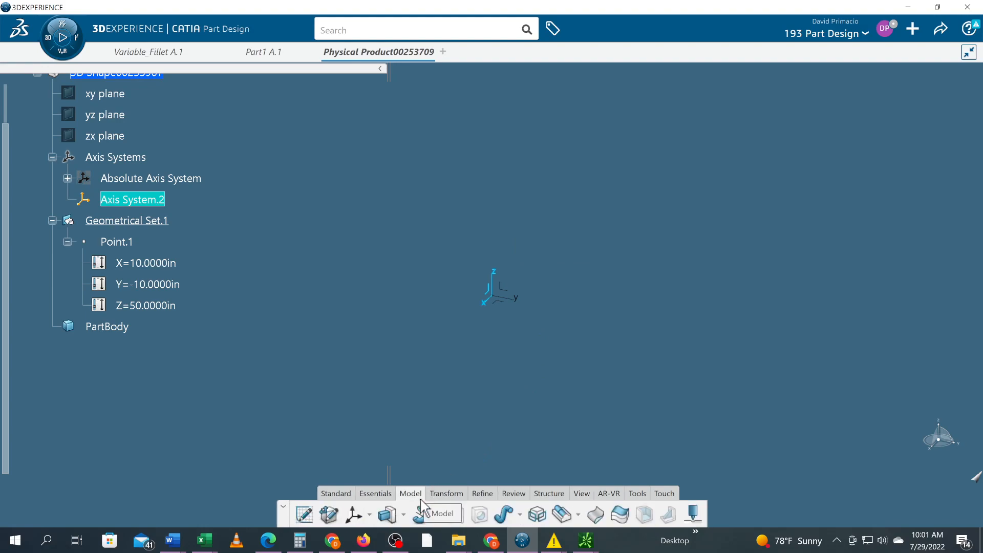
{"action": "left_click", "coordinate": [377, 494]}
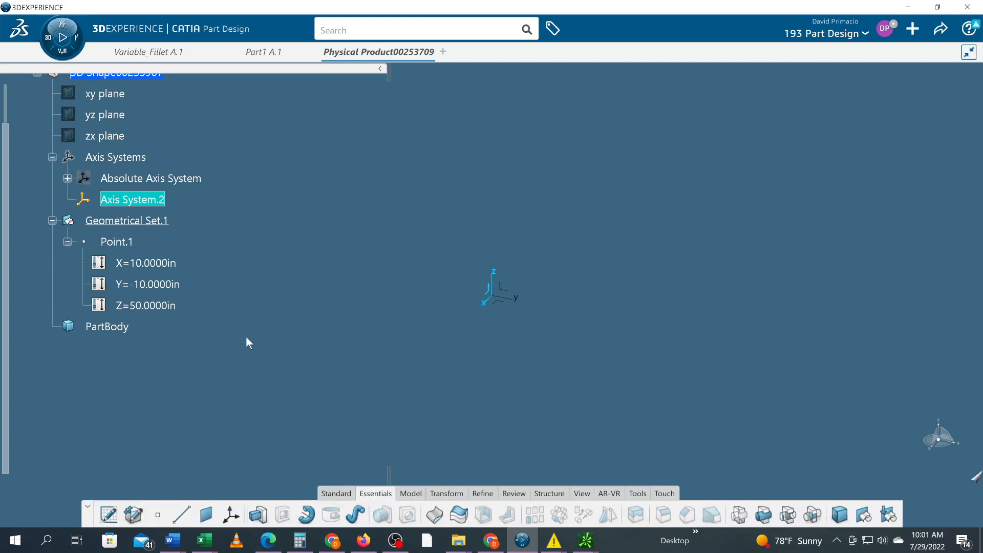
{"action": "left_click", "coordinate": [208, 517]}
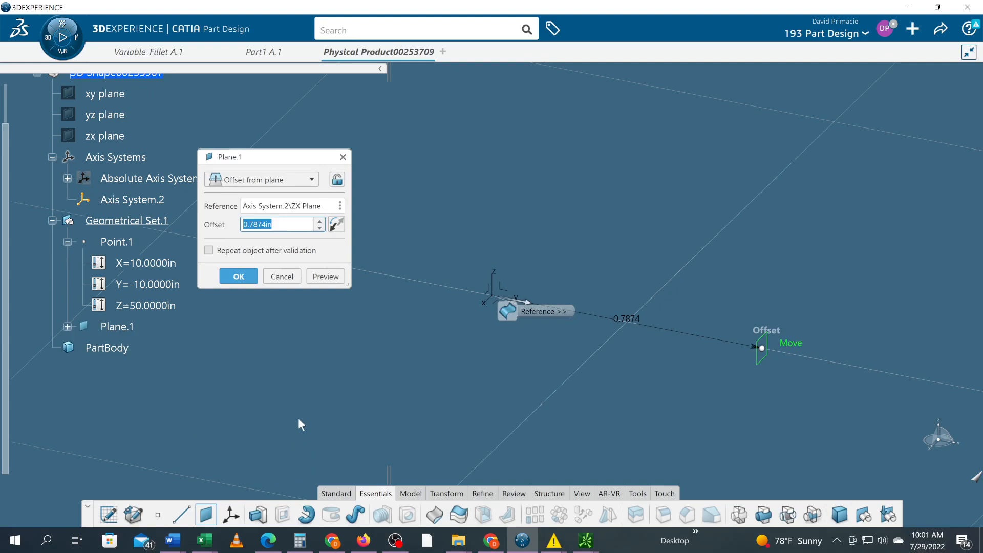
{"action": "type", "text": "0"}
{"action": "key", "text": "Tab"}
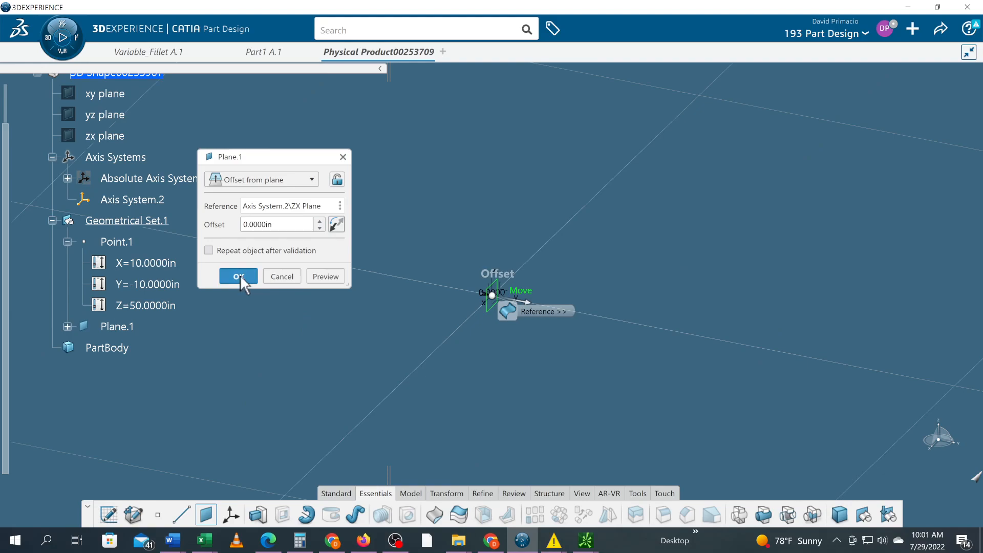
{"action": "left_click", "coordinate": [239, 277]}
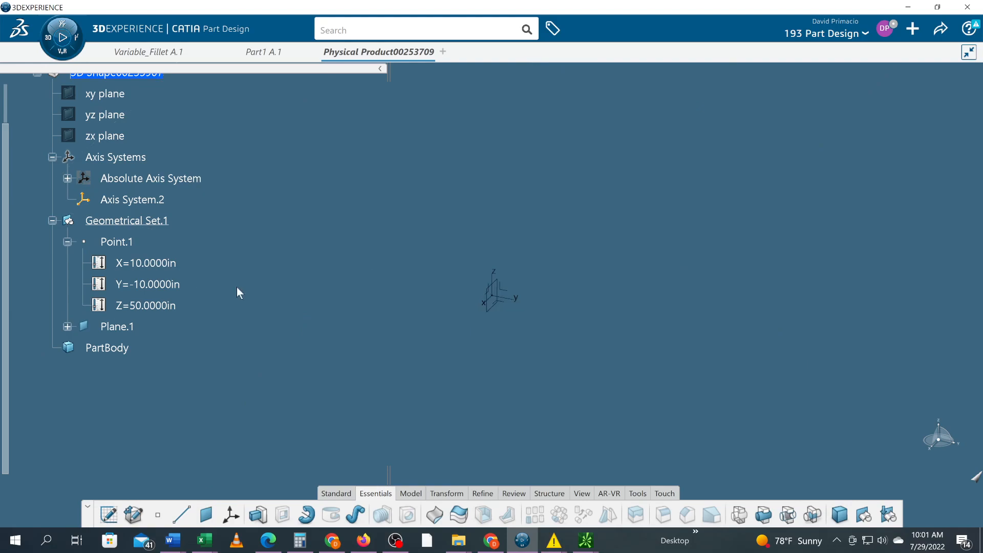
- Rename the new offset plane as BL
{"action": "right_click", "coordinate": [114, 328]}
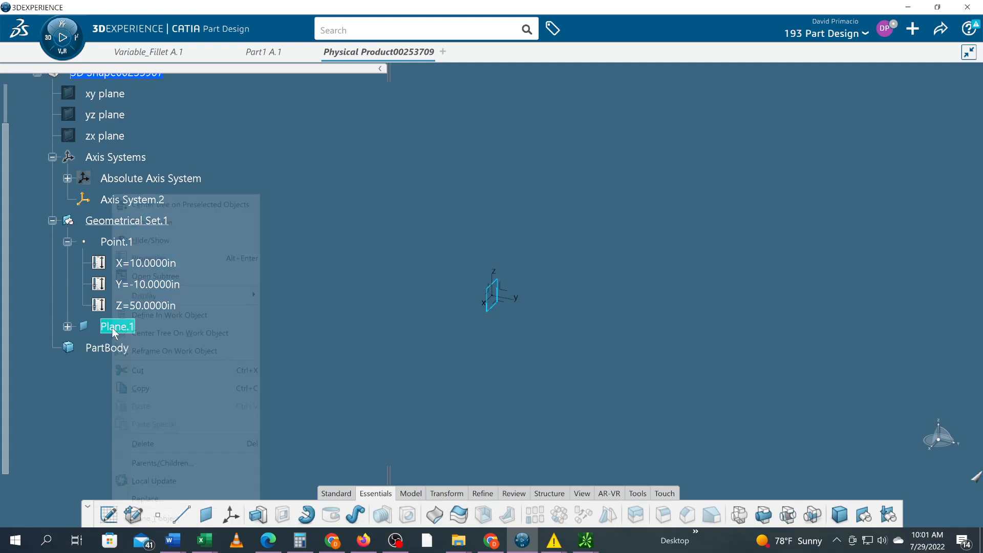
{"action": "left_click", "coordinate": [149, 258]}
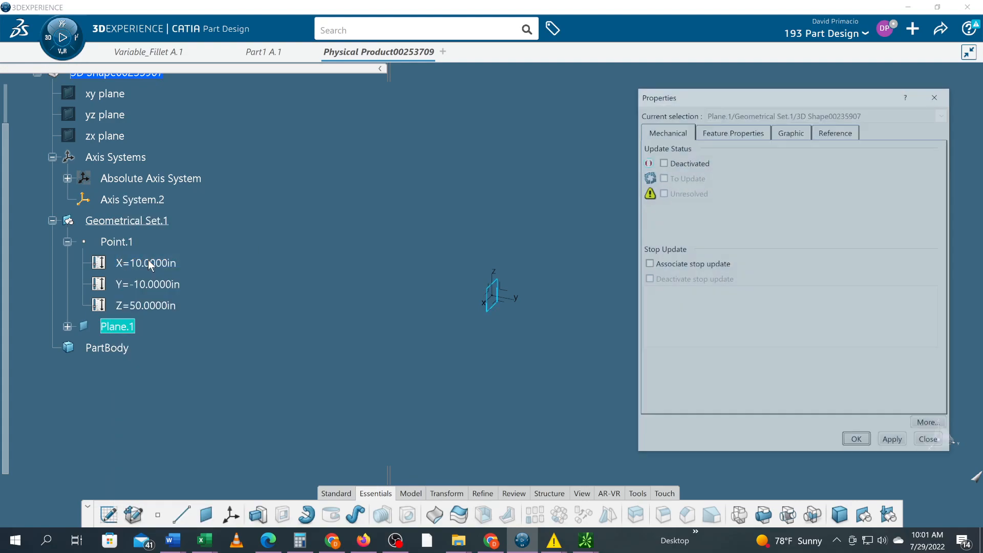
{"action": "left_click", "coordinate": [723, 131]}
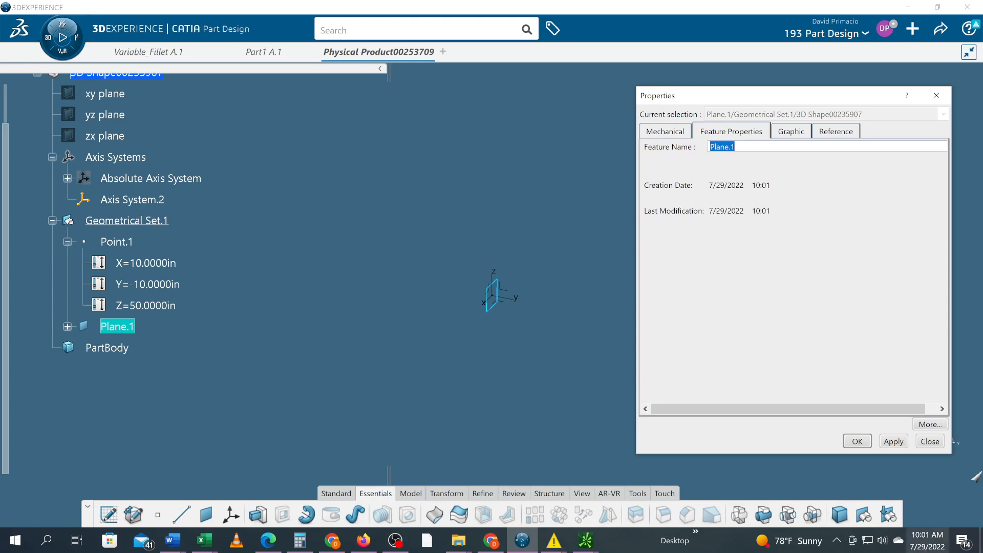
{"action": "type", "text": "BL"}
{"action": "key", "text": "Return"}
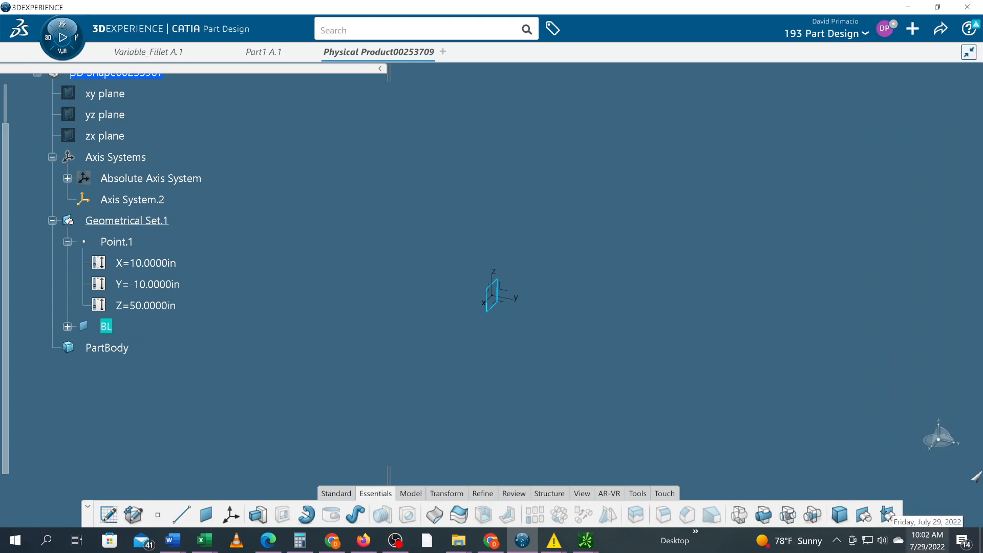
{"action": "left_click", "coordinate": [205, 365]}
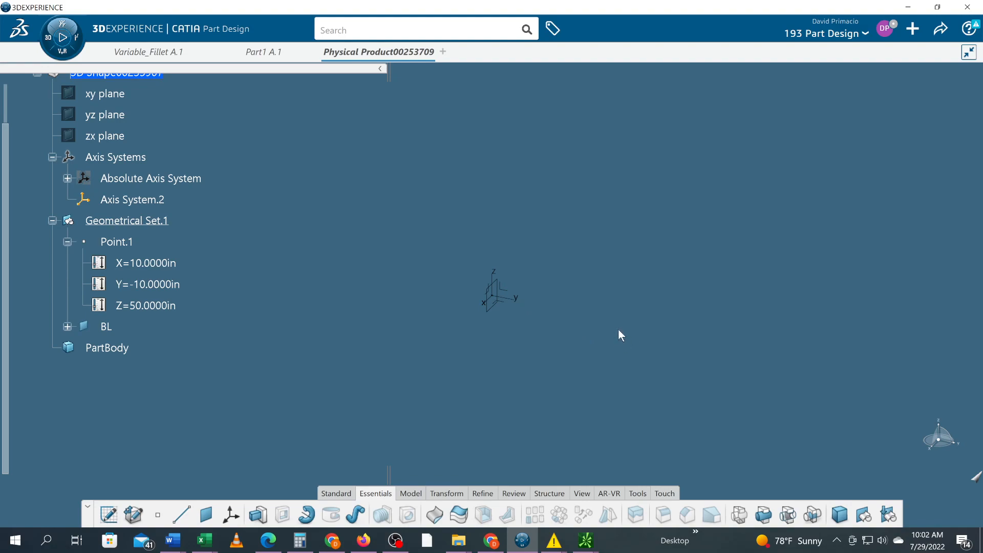
{"action": "left_click", "coordinate": [494, 314]}
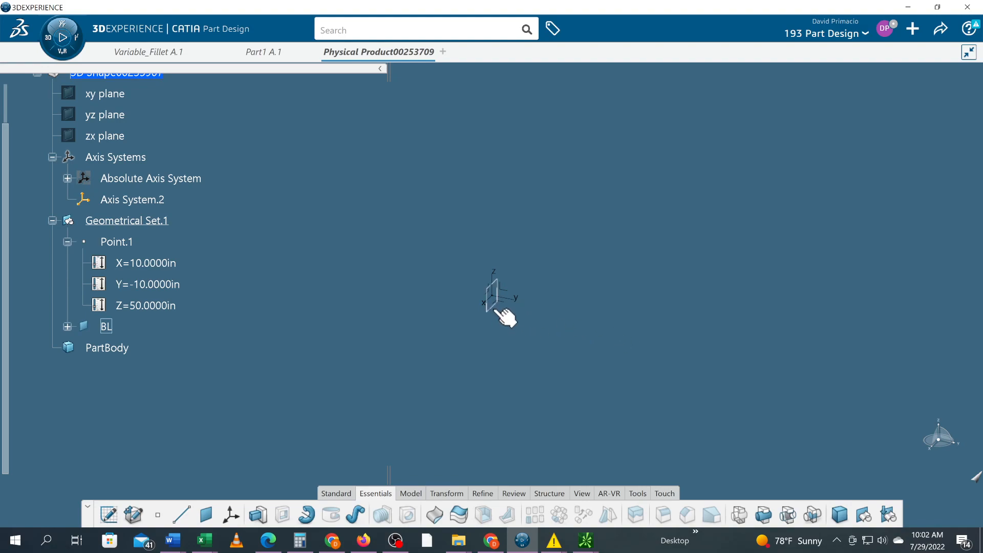
{"action": "left_click", "coordinate": [559, 382]}
- Collapse the geometrical set and rename the new axis system as LOCAL_AXIS
{"action": "left_click", "coordinate": [52, 220]}
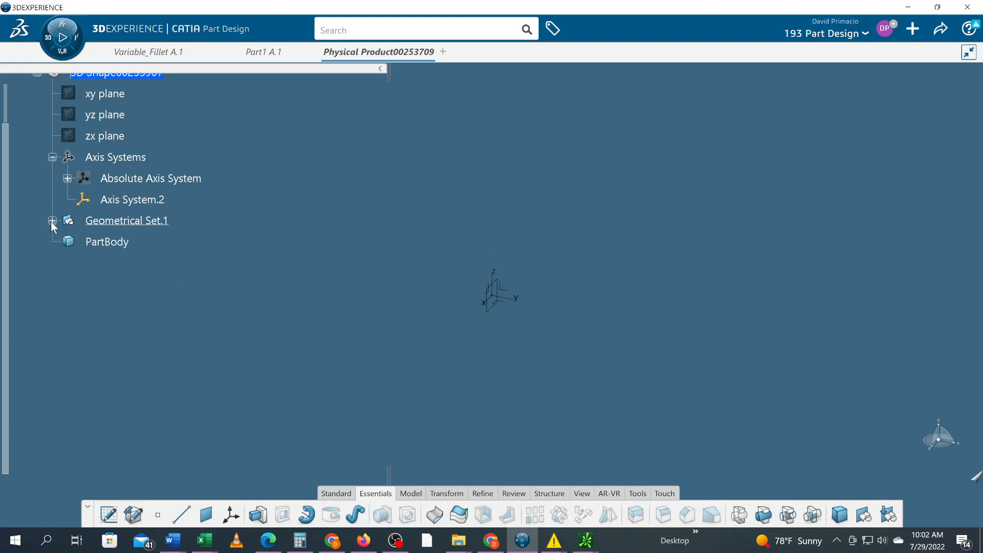
{"action": "right_click", "coordinate": [112, 201]}
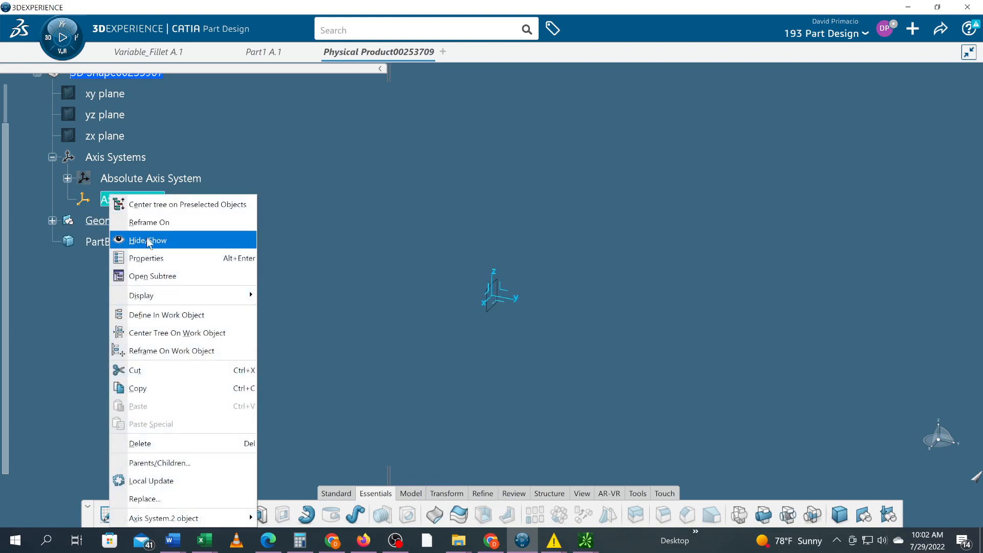
{"action": "left_click", "coordinate": [165, 259]}
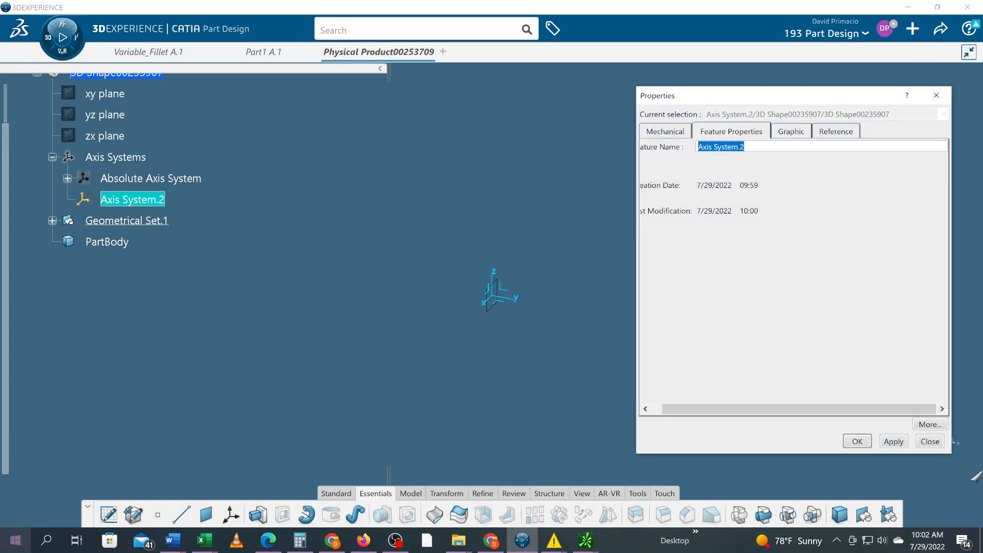
{"action": "type", "text": "lo"}
{"action": "key", "text": "Caps_Lock"}
{"action": "key", "text": "BackSpace"}
{"action": "key", "text": "BackSpace"}
{"action": "type", "text": "LOCAL"}
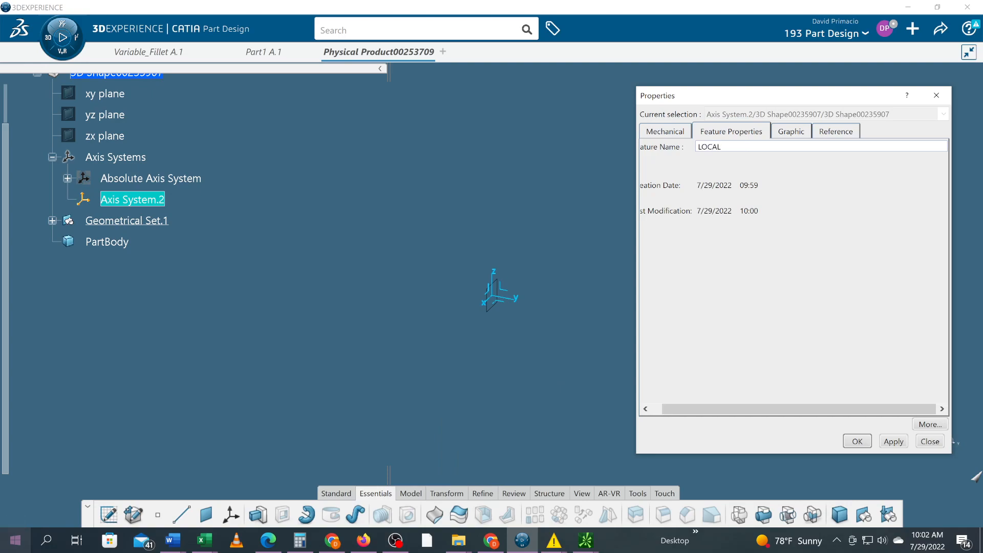
{"action": "type", "text": "_a"}
{"action": "key", "text": "BackSpace"}
{"action": "type", "text": "AXIS"}
{"action": "key", "text": "Return"}
{"action": "left_click", "coordinate": [451, 346]}
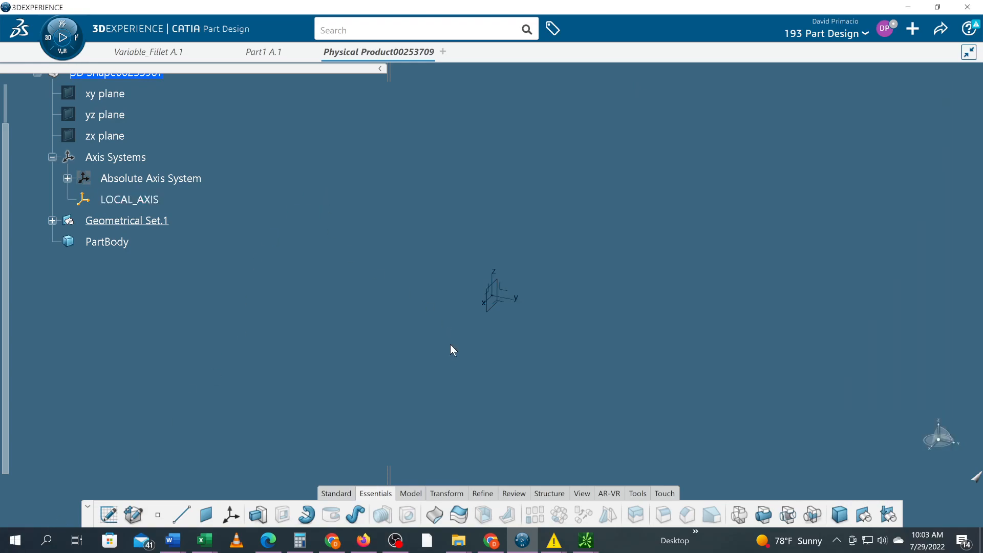
- Switch to Firefox to check the structural I-beam dimension table, and return to 3DEXPERIENCE
{"action": "key", "text": "alt+Tab"}
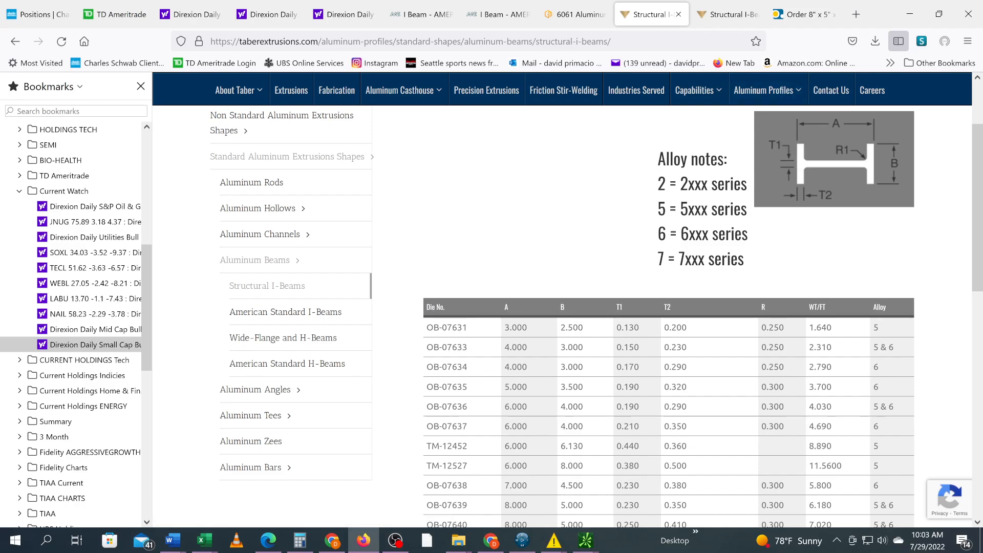
{"action": "key", "text": "alt+Tab"}
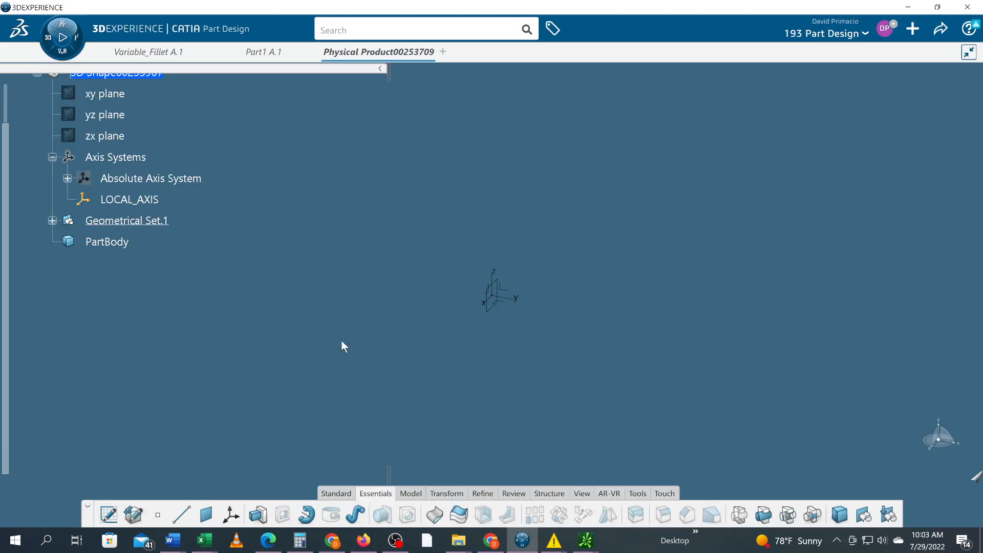
- Create a plane offset 1.5 in from the LOCAL_AXIS XY plane and expand the geometrical set and new plane in the tree
{"action": "left_click", "coordinate": [206, 514]}
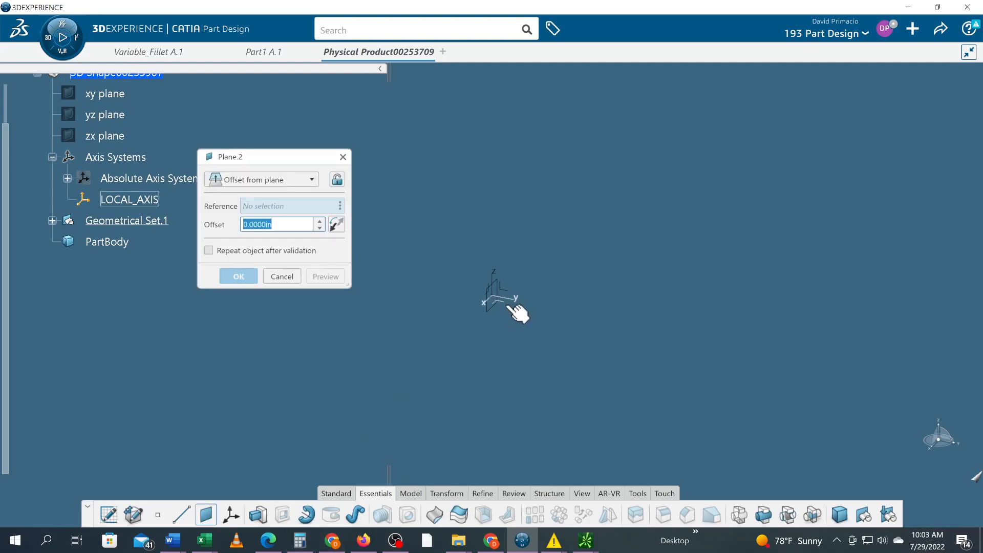
{"action": "left_click", "coordinate": [534, 311]}
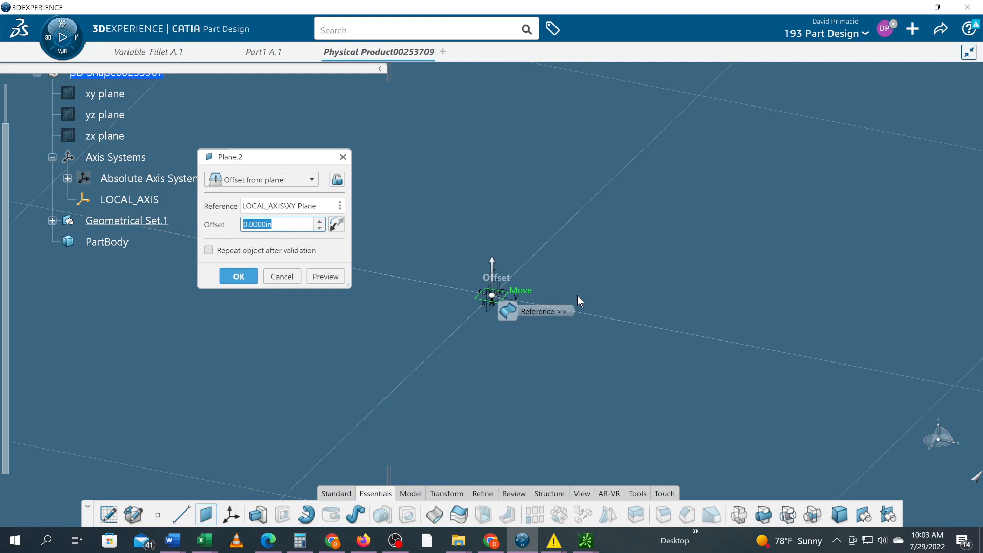
{"action": "type", "text": "1.5"}
{"action": "left_click", "coordinate": [239, 276]}
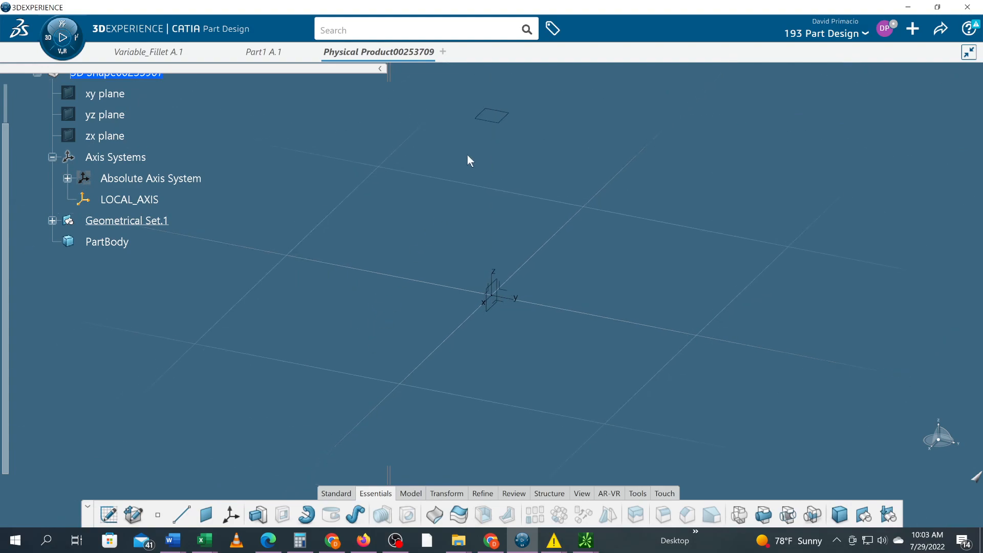
{"action": "left_click", "coordinate": [495, 121]}
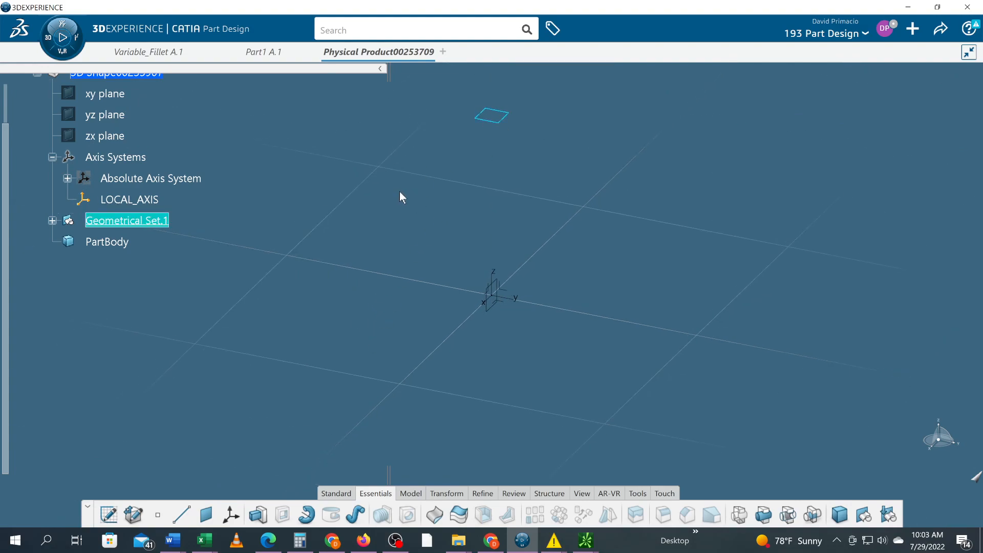
{"action": "left_click", "coordinate": [53, 220]}
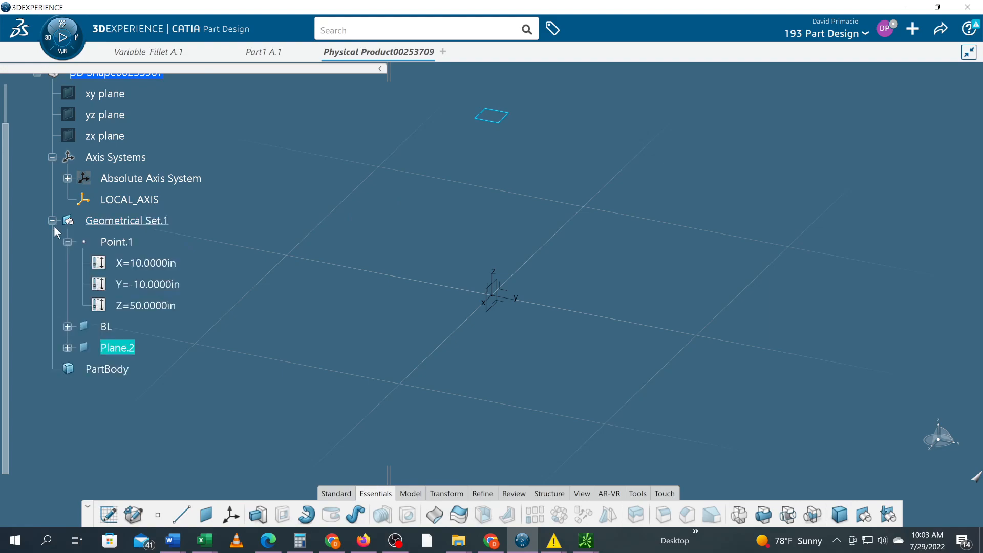
{"action": "left_click", "coordinate": [67, 348]}
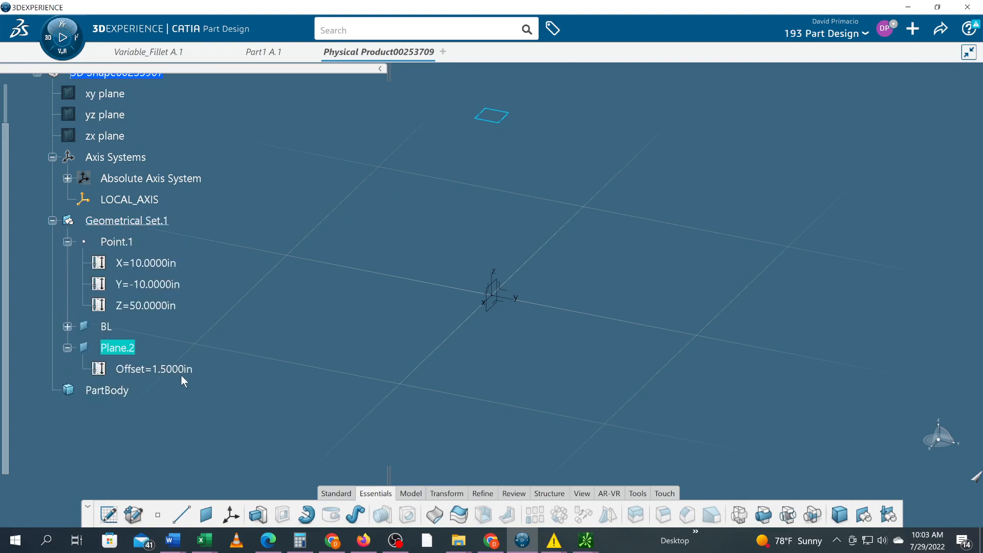
{"action": "left_click", "coordinate": [329, 431]}
- Create a plane offset 1.5 in from the LOCAL_AXIS XY plane in the reversed direction and expand it in the tree
{"action": "left_click", "coordinate": [206, 515]}
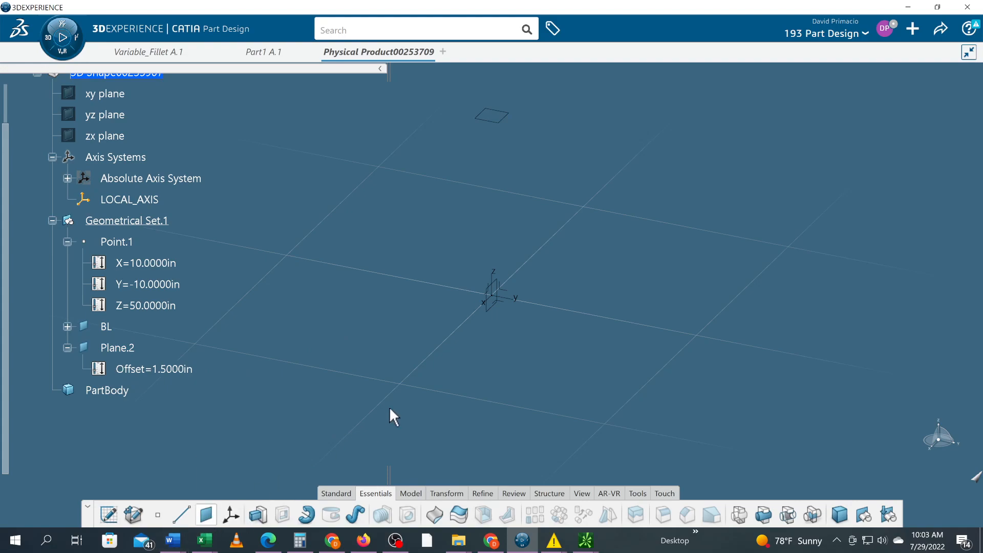
{"action": "left_click", "coordinate": [512, 305]}
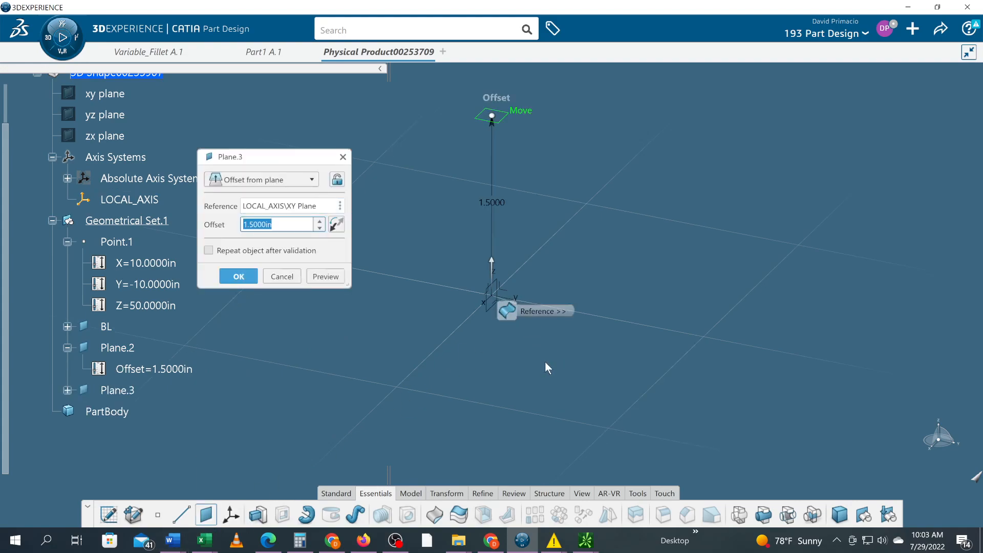
{"action": "left_click", "coordinate": [331, 223]}
{"action": "middle_click_drag", "start_coordinate": [444, 297], "coordinate": [422, 328]}
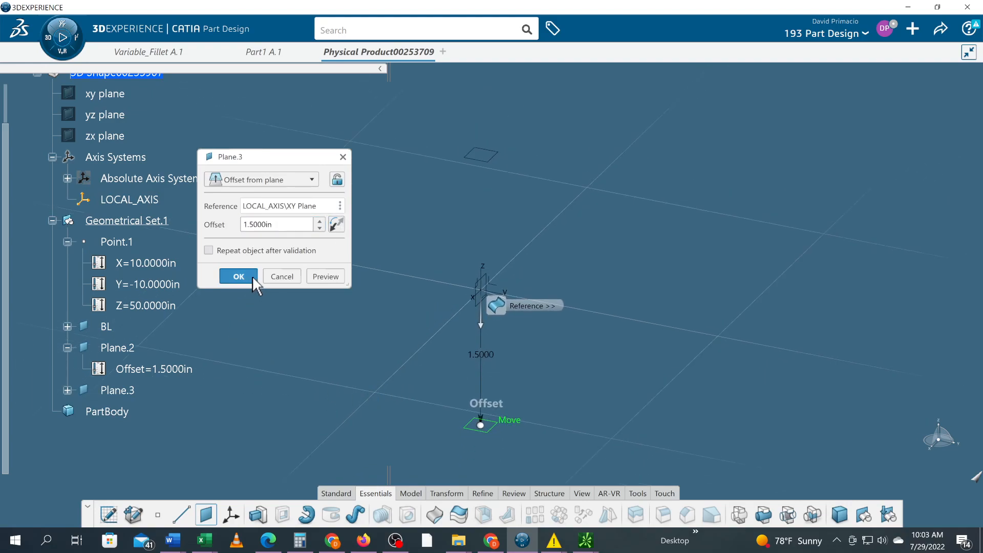
{"action": "left_click", "coordinate": [239, 278]}
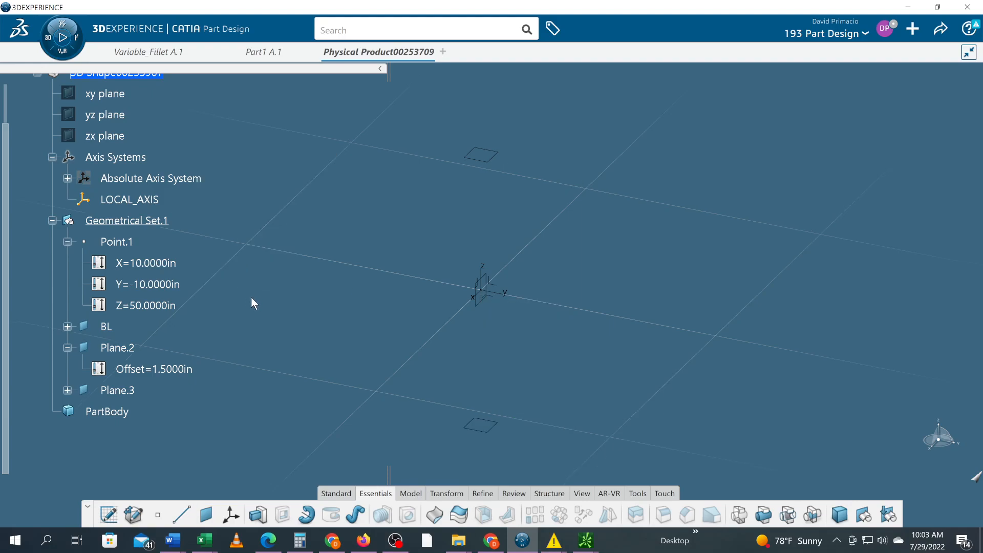
{"action": "left_click", "coordinate": [68, 391]}
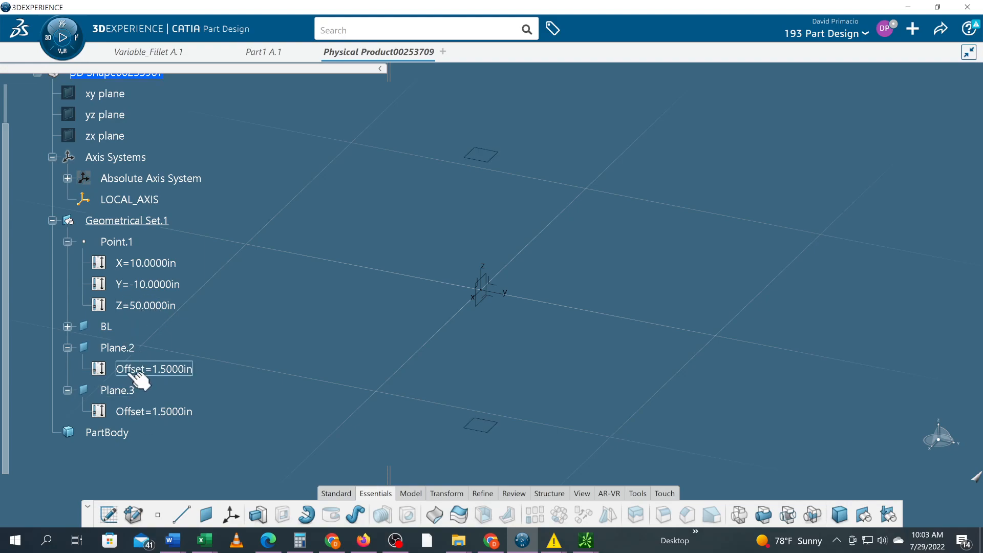
- Rename the upper offset plane as WL 51.5 (TOP OF BEAM) and collapse it in the tree
{"action": "left_click", "coordinate": [123, 350]}
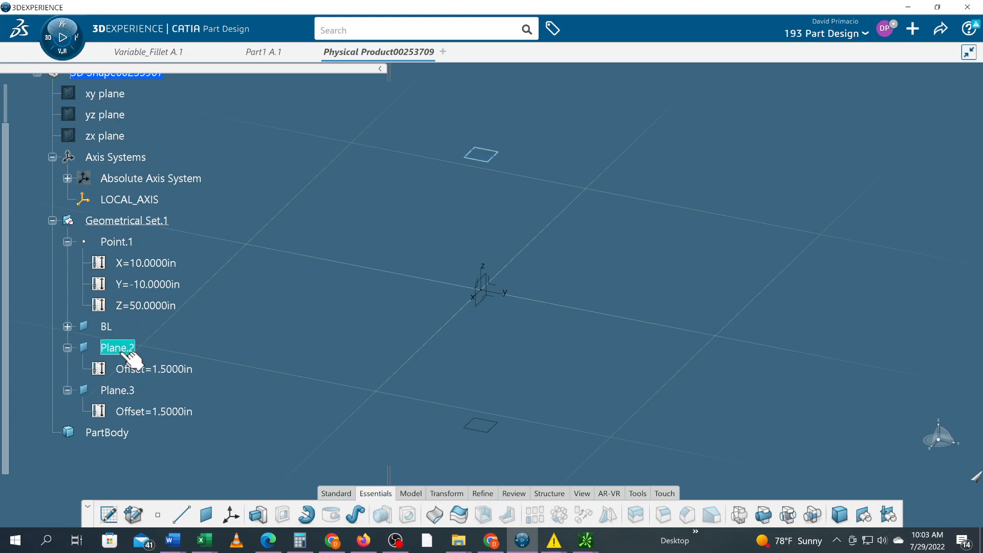
{"action": "right_click", "coordinate": [124, 352]}
{"action": "left_click", "coordinate": [161, 92]}
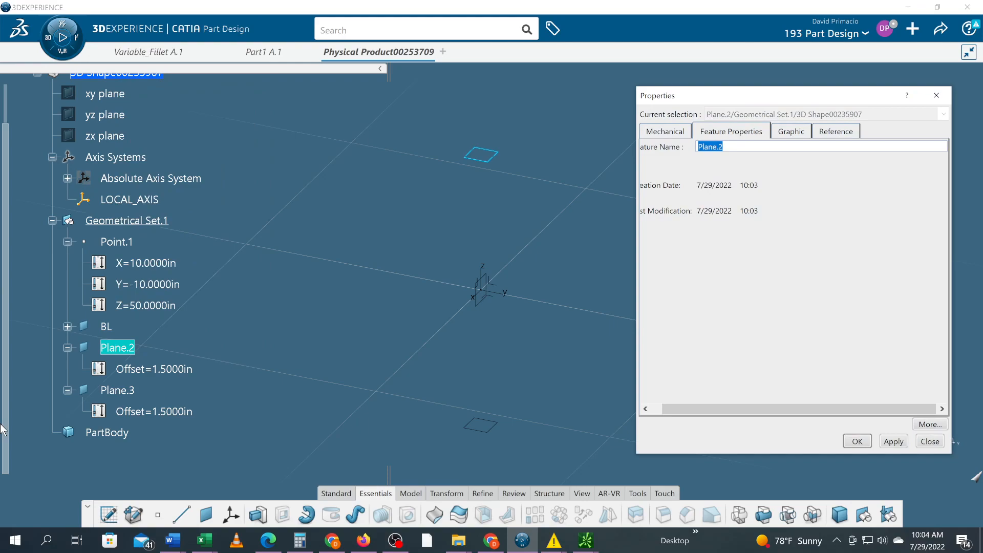
{"action": "type", "text": "wl"}
{"action": "key", "text": "BackSpace"}
{"action": "key", "text": "BackSpace"}
{"action": "type", "text": "WL 51.5 (TOP OF"}
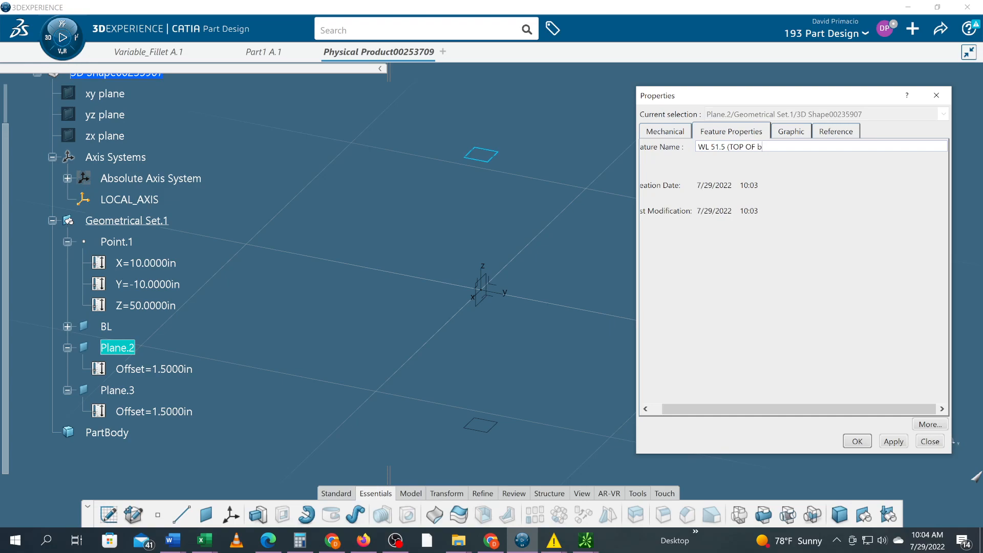
{"action": "type", "text": "BEAM"}
{"action": "key", "text": "Return"}
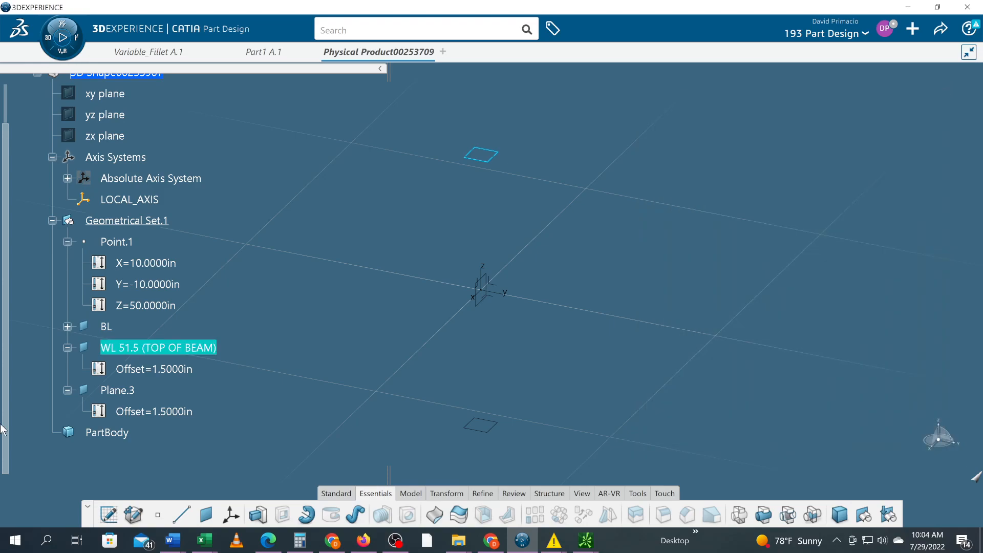
{"action": "left_click", "coordinate": [272, 353]}
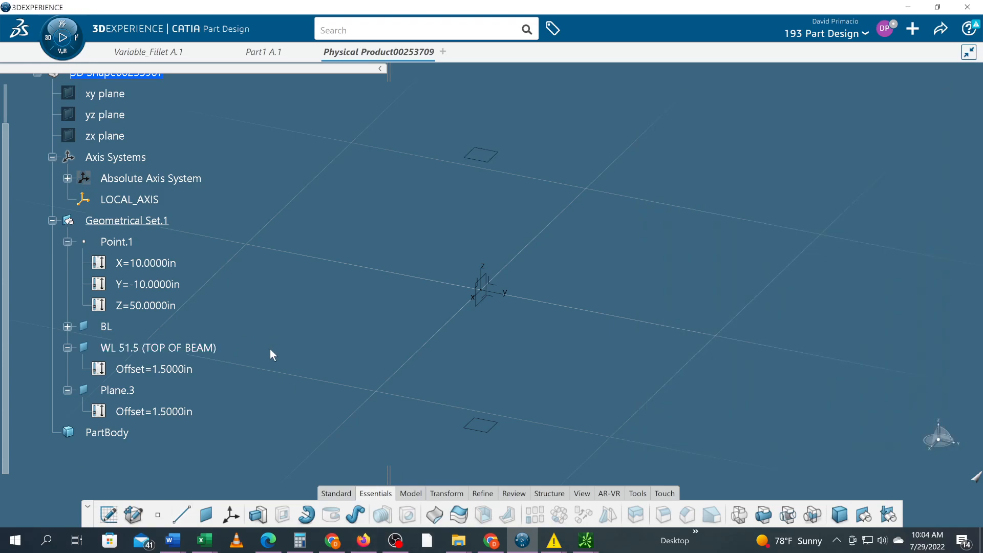
{"action": "left_click", "coordinate": [67, 349]}
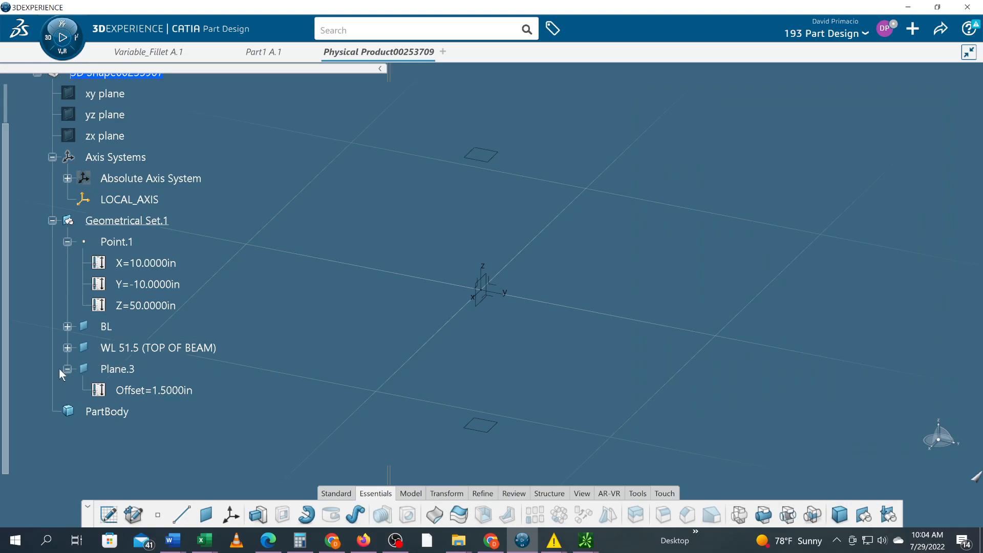
- Rename the lower offset plane as WL 48.5 BOTTOM OF BEAM)
{"action": "right_click", "coordinate": [139, 370]}
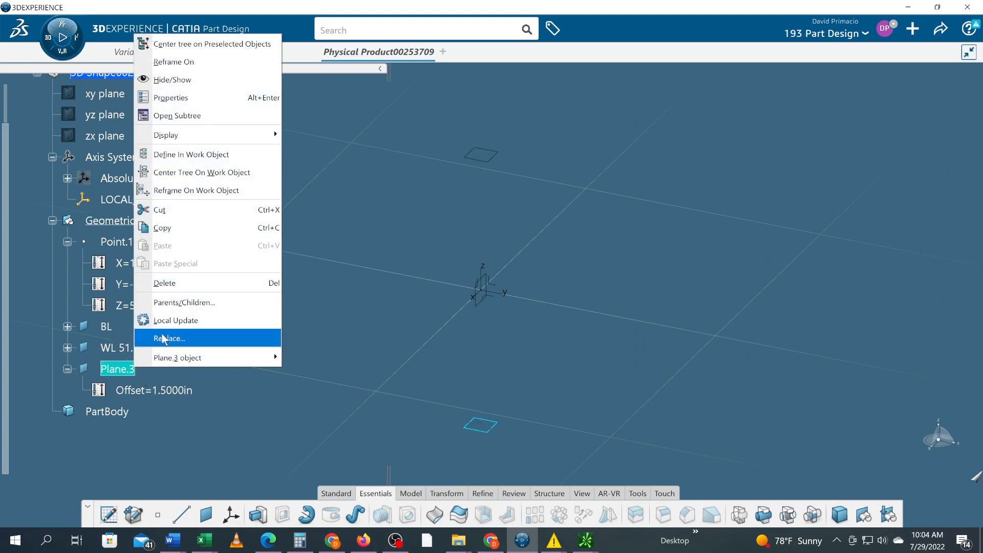
{"action": "left_click", "coordinate": [215, 102]}
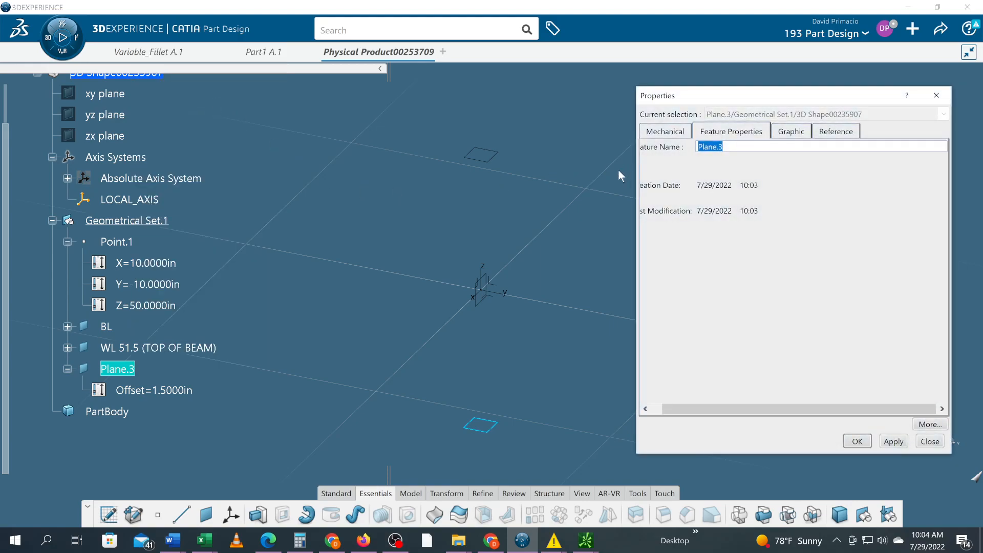
{"action": "type", "text": "WL 51.5 (TOP OF BEAM)"}
{"action": "left_click", "coordinate": [720, 147]}
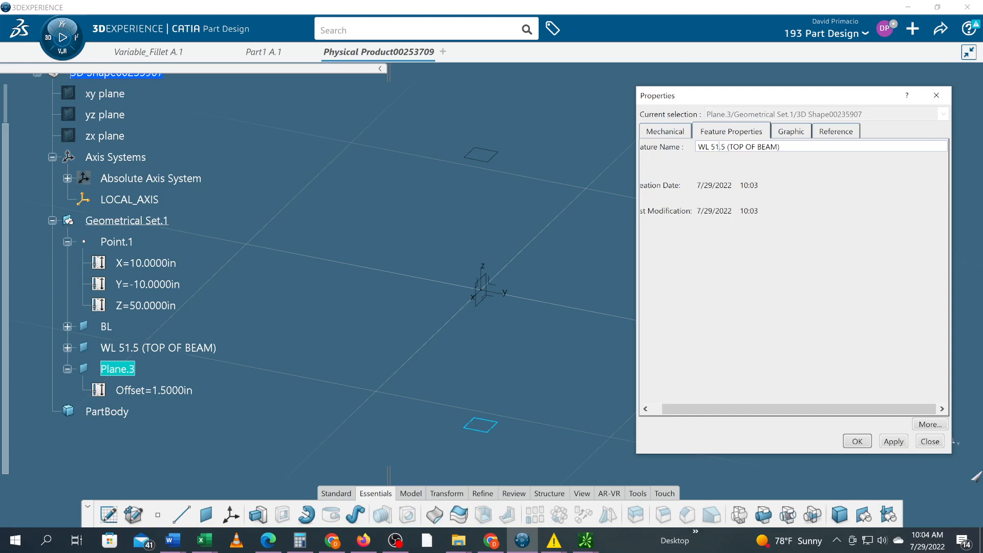
{"action": "left_click_drag", "start_coordinate": [712, 147], "coordinate": [720, 147]}
{"action": "type", "text": "48"}
{"action": "left_click_drag", "start_coordinate": [727, 147], "coordinate": [746, 147]}
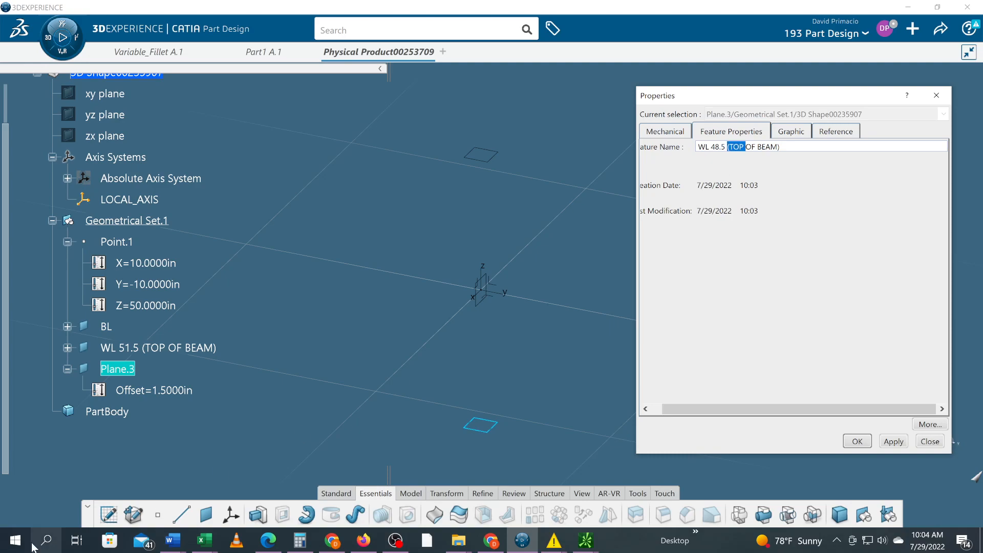
{"action": "type", "text": "BOTTOM"}
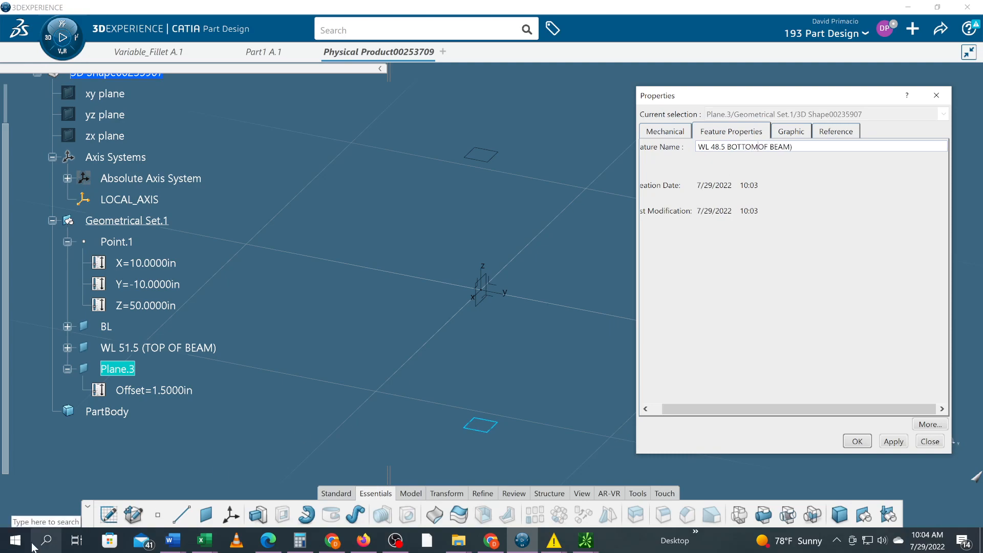
{"action": "key", "text": "Return"}
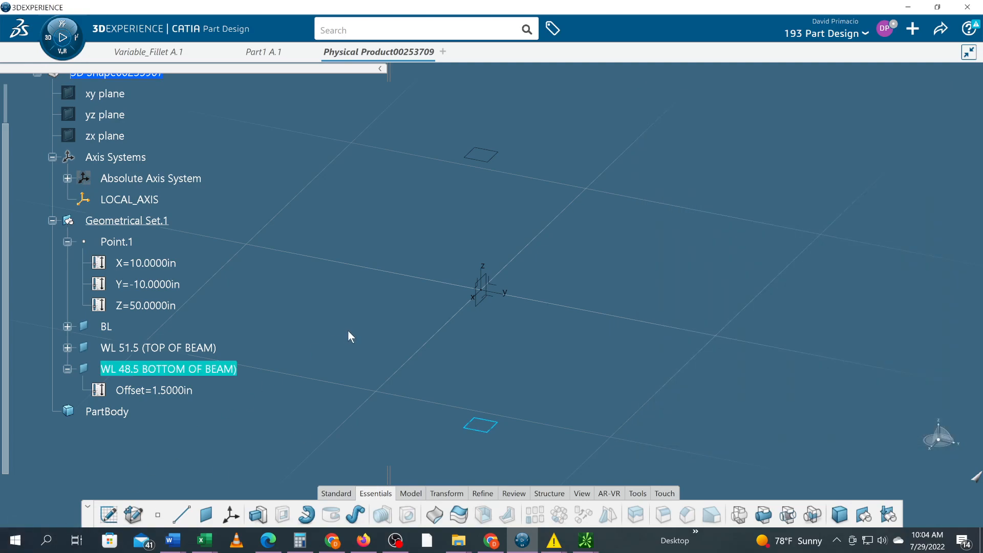
{"action": "left_click", "coordinate": [376, 354]}
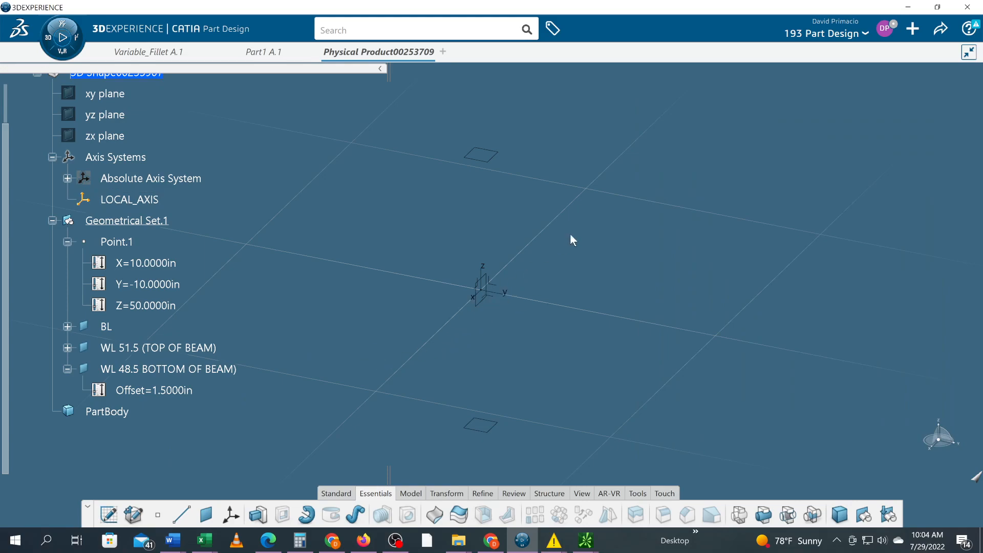
- Switch to Firefox to check the B dimension of beam OB-07631 against the profile diagram, and return to 3DEXPERIENCE
{"action": "key", "text": "alt+Tab"}
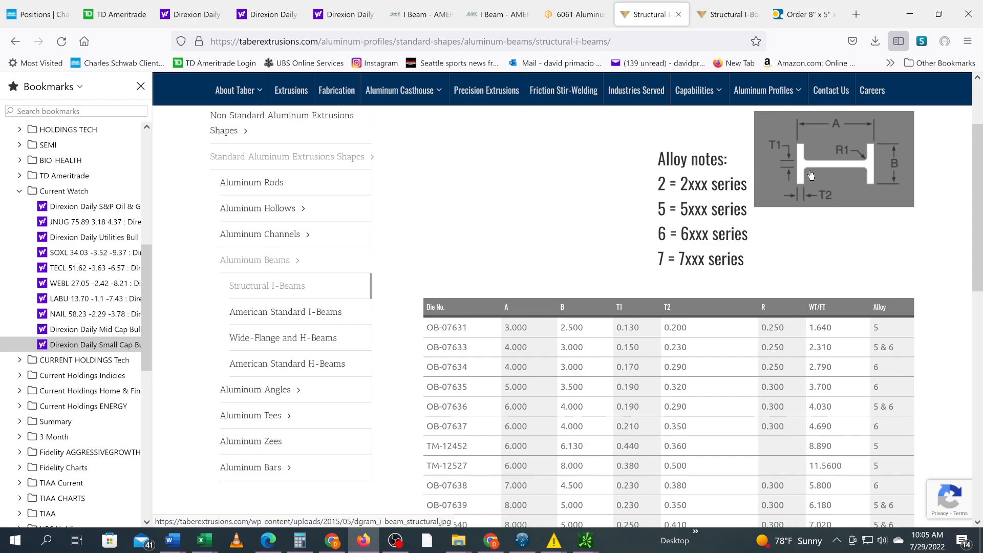
{"action": "mouse_move", "coordinate": [767, 91]}
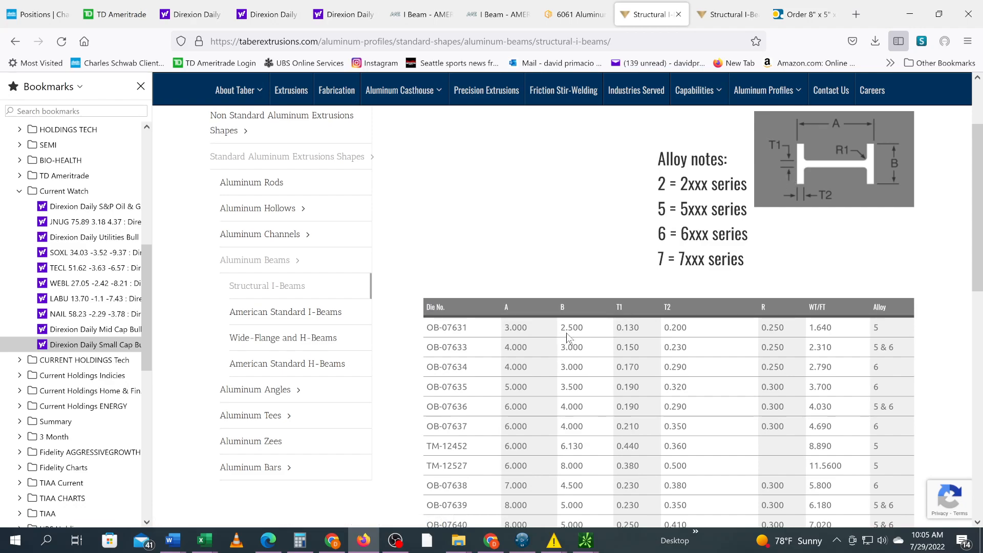
{"action": "key", "text": "alt+Tab"}
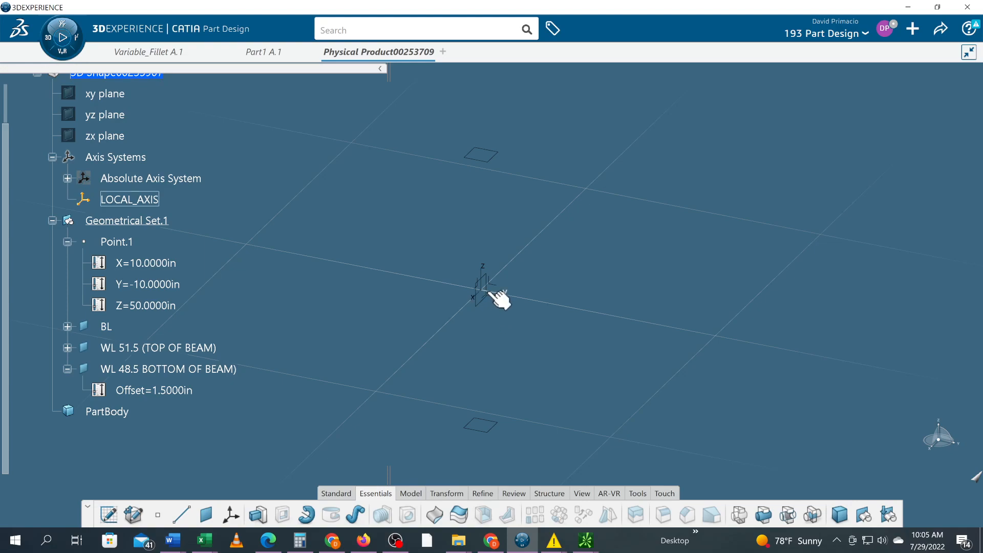
- Create a plane offset 2.5/2 in from the YZ plane of LOCAL_AXIS
{"action": "left_click", "coordinate": [207, 515]}
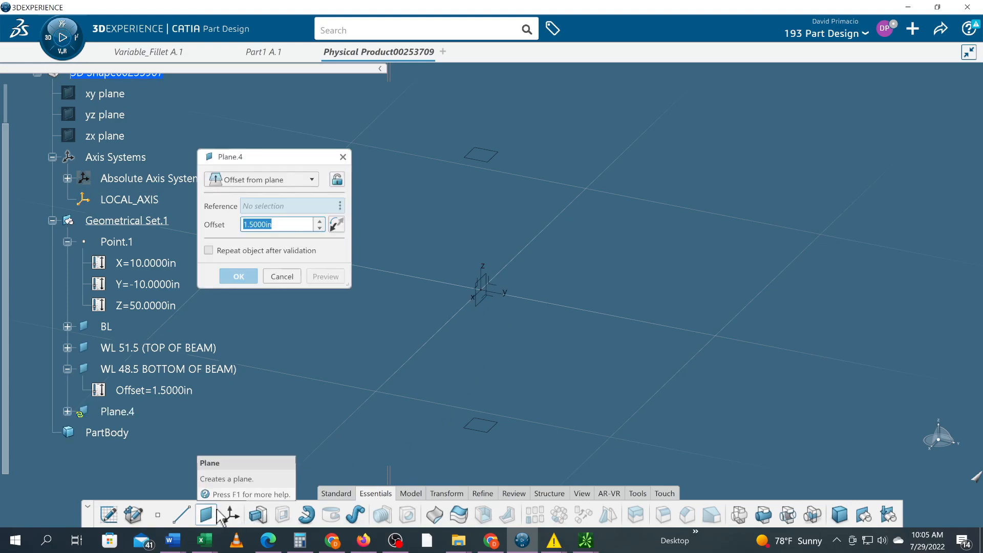
{"action": "left_click", "coordinate": [502, 287]}
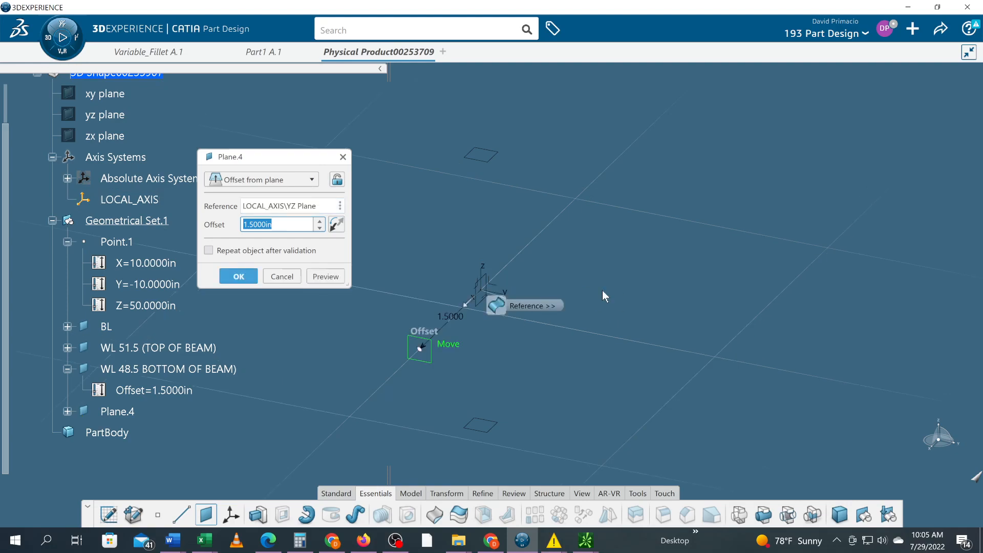
{"action": "type", "text": "2.5/2"}
{"action": "key", "text": "Return"}
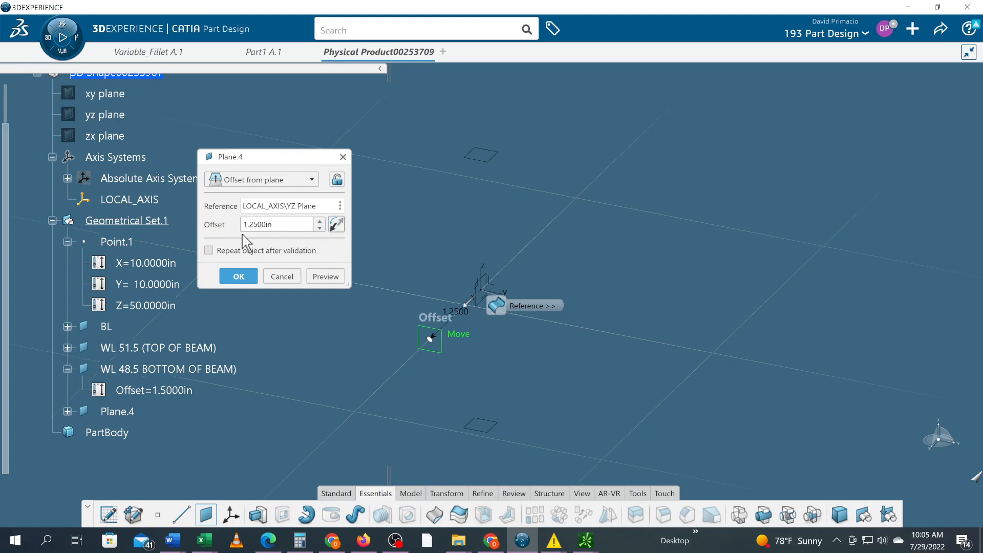
{"action": "left_click", "coordinate": [247, 275]}
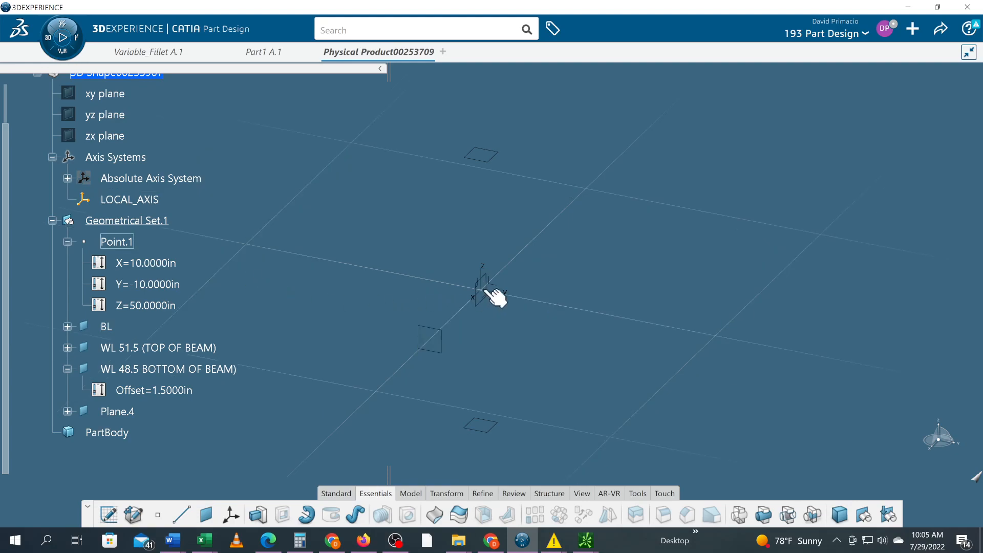
- Create a plane offset 1.25 in from the LOCAL_AXIS YZ plane in the reversed direction
{"action": "left_click", "coordinate": [206, 514]}
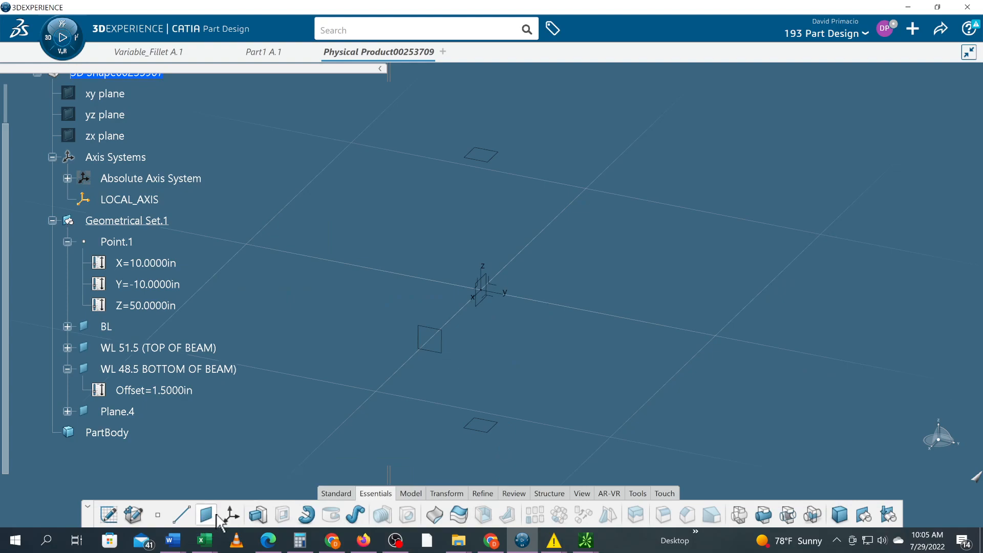
{"action": "left_click", "coordinate": [495, 282]}
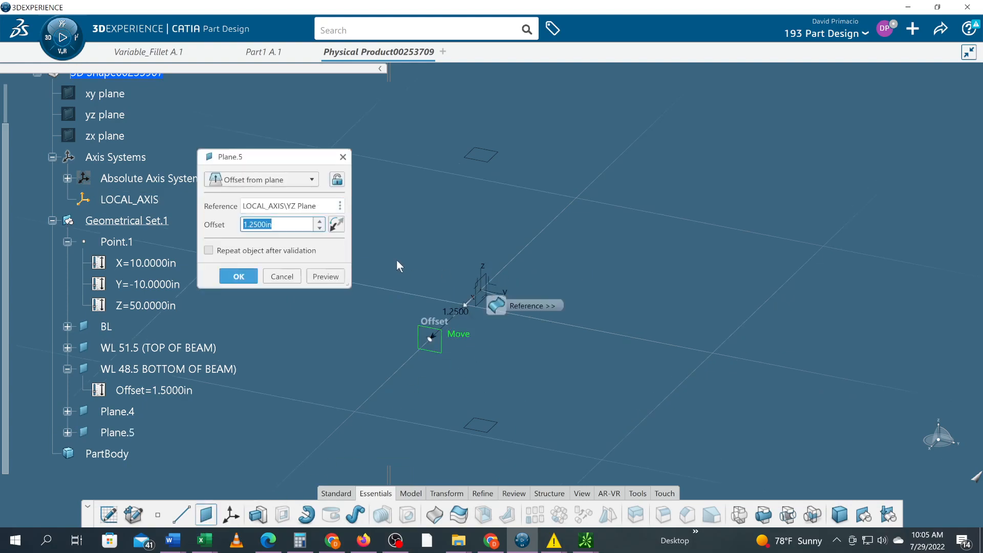
{"action": "left_click", "coordinate": [336, 223]}
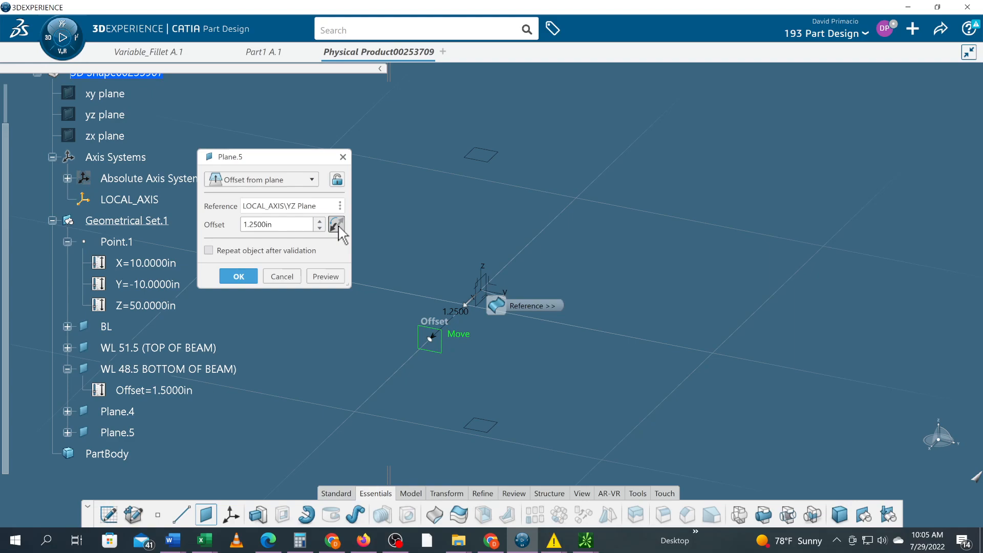
{"action": "left_click", "coordinate": [239, 277]}
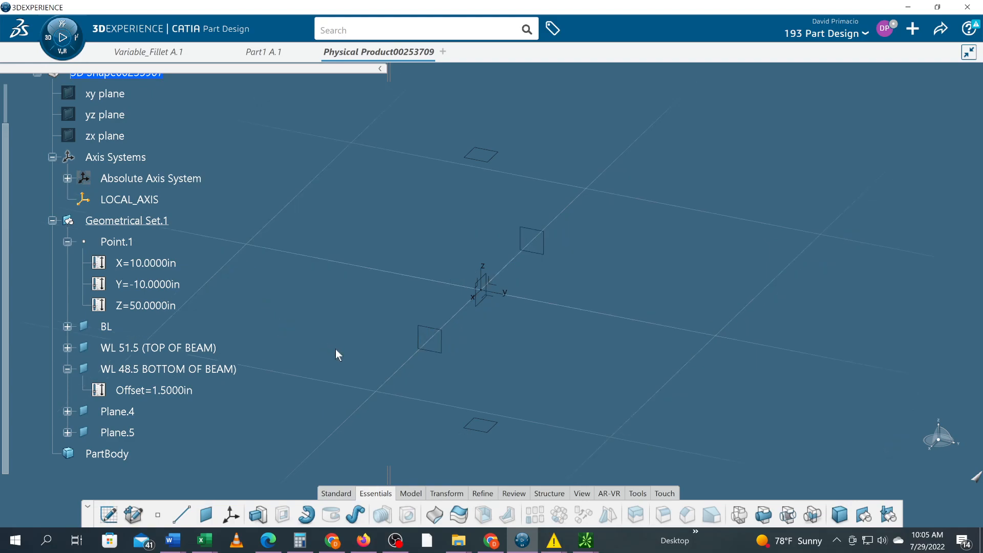
- Collapse the expanded Point.1 and WL 48.5 BOTTOM OF BEAM) details under Geometrical Set.1 in the specification tree
{"action": "left_click", "coordinate": [52, 220]}
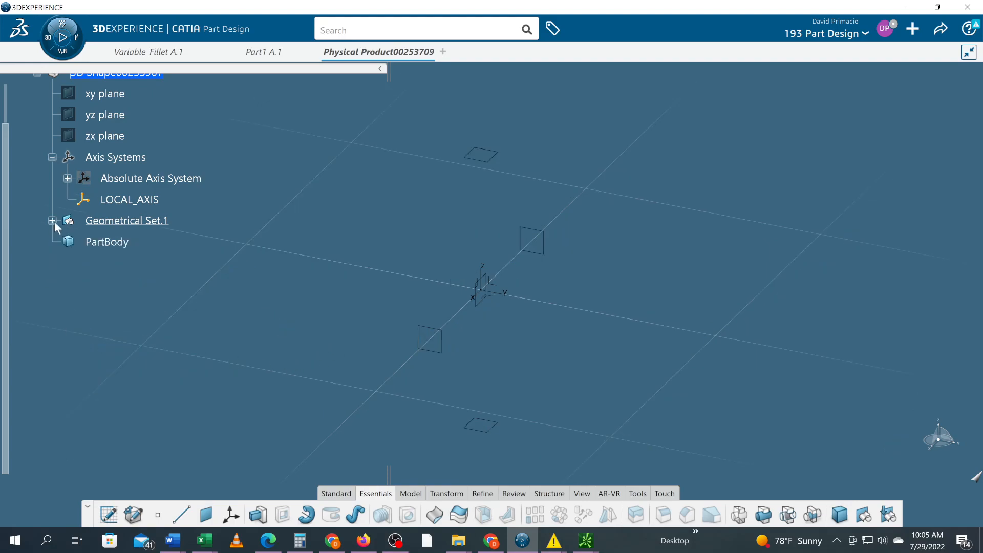
{"action": "left_click", "coordinate": [53, 220]}
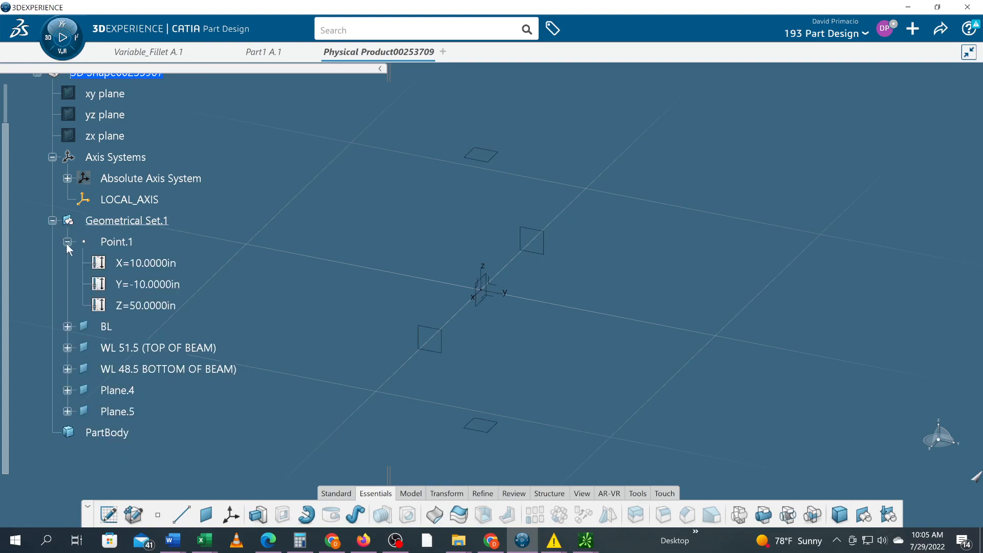
{"action": "left_click", "coordinate": [67, 242]}
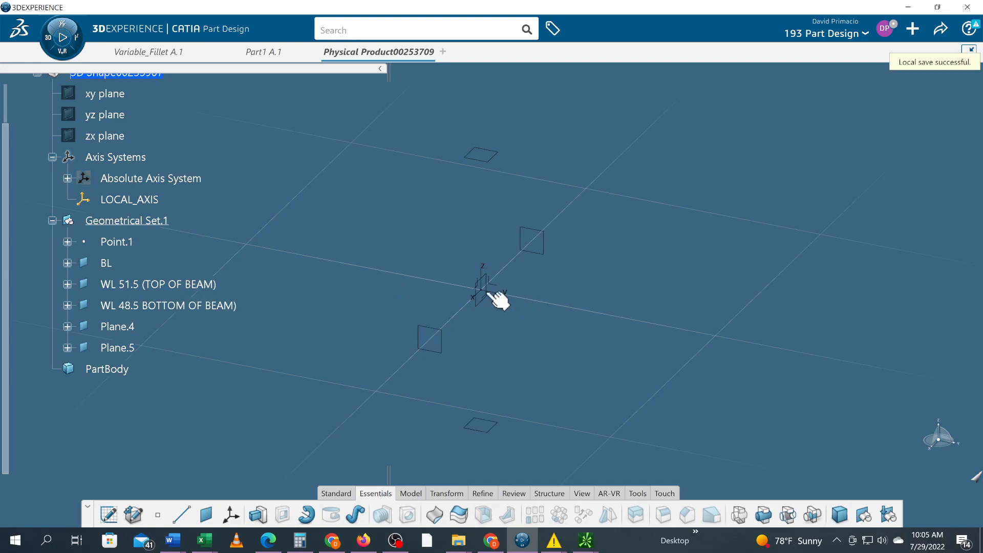
- Rename Plane.4 as STA 11.25 (AFT)
{"action": "right_click", "coordinate": [121, 328]}
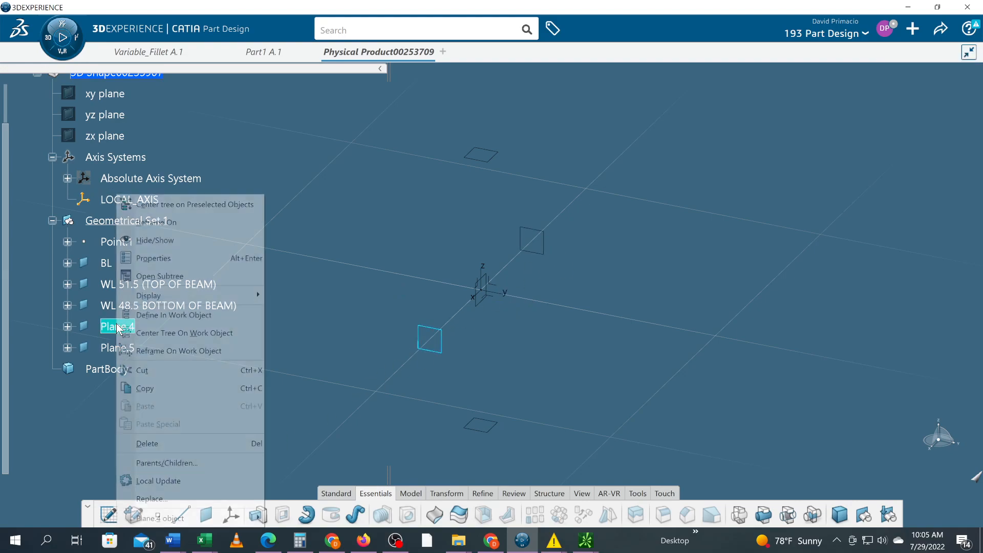
{"action": "left_click", "coordinate": [156, 259]}
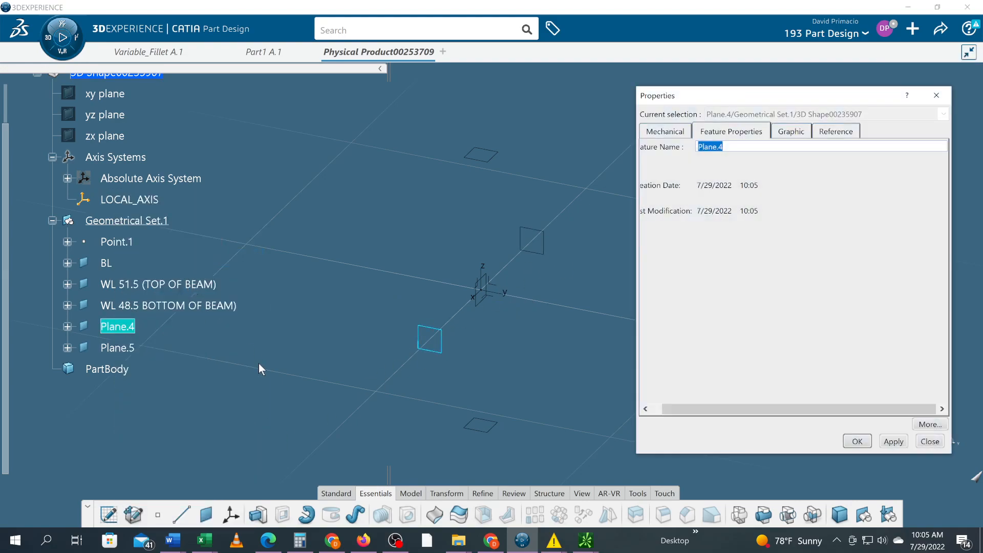
{"action": "type", "text": "STA FWD"}
{"action": "key", "text": "BackSpace"}
{"action": "key", "text": "BackSpace"}
{"action": "key", "text": "BackSpace"}
{"action": "key", "text": "BackSpace"}
{"action": "type", "text": "11.12"}
{"action": "key", "text": "BackSpace"}
{"action": "key", "text": "BackSpace"}
{"action": "type", "text": "25 (FWD"}
{"action": "key", "text": "BackSpace"}
{"action": "key", "text": "BackSpace"}
{"action": "key", "text": "BackSpace"}
{"action": "key", "text": "BackSpace"}
{"action": "key", "text": "BackSpace"}
{"action": "type", "text": "(AFT"}
{"action": "key", "text": "Return"}
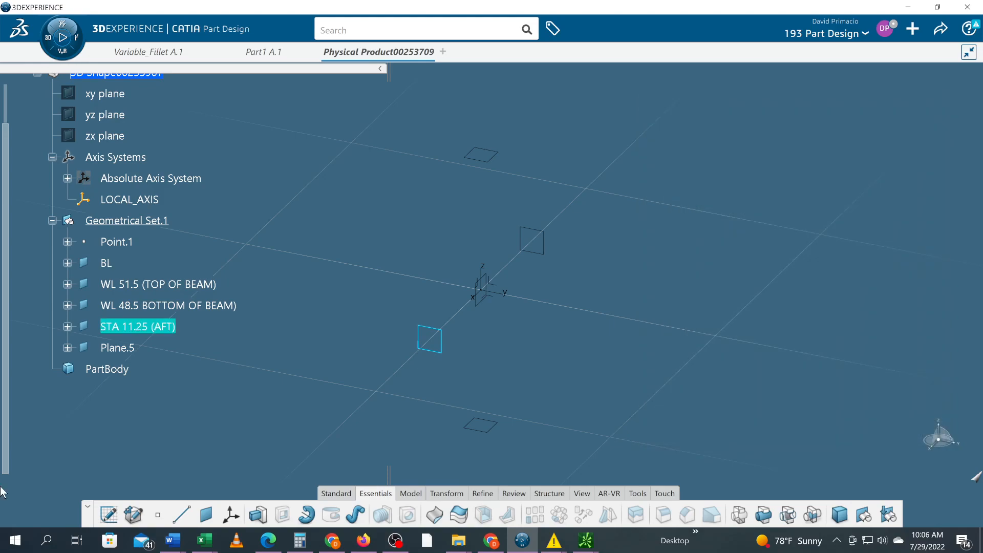
- Rename Plane.5 as STA 8.75 (FWD) and clear the selection
{"action": "left_click", "coordinate": [132, 348]}
{"action": "right_click", "coordinate": [134, 349]}
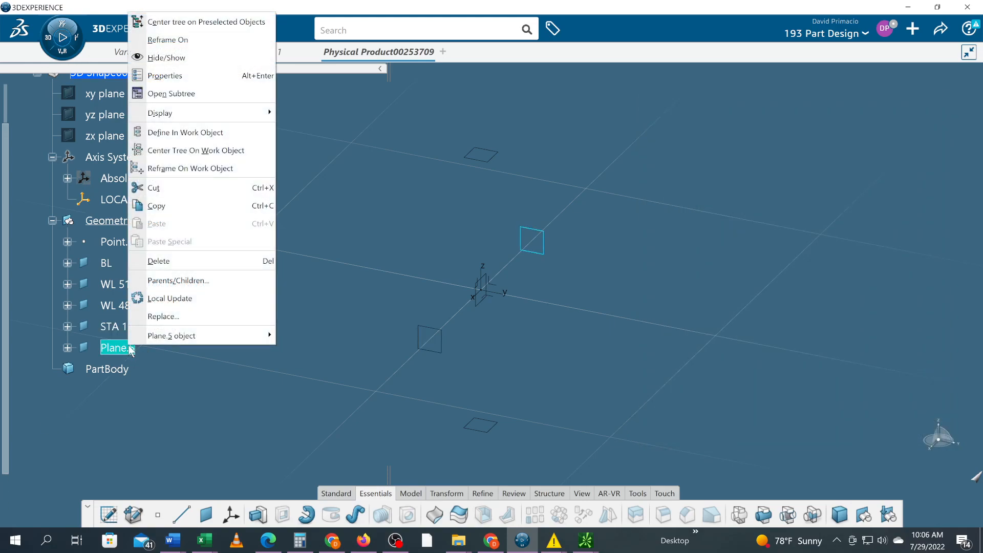
{"action": "left_click", "coordinate": [169, 75]}
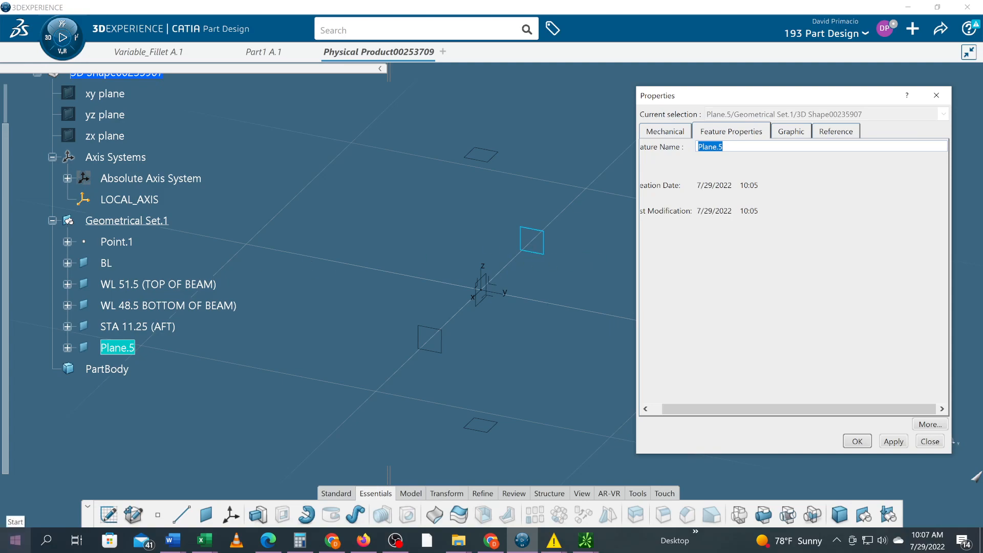
{"action": "type", "text": "STA"}
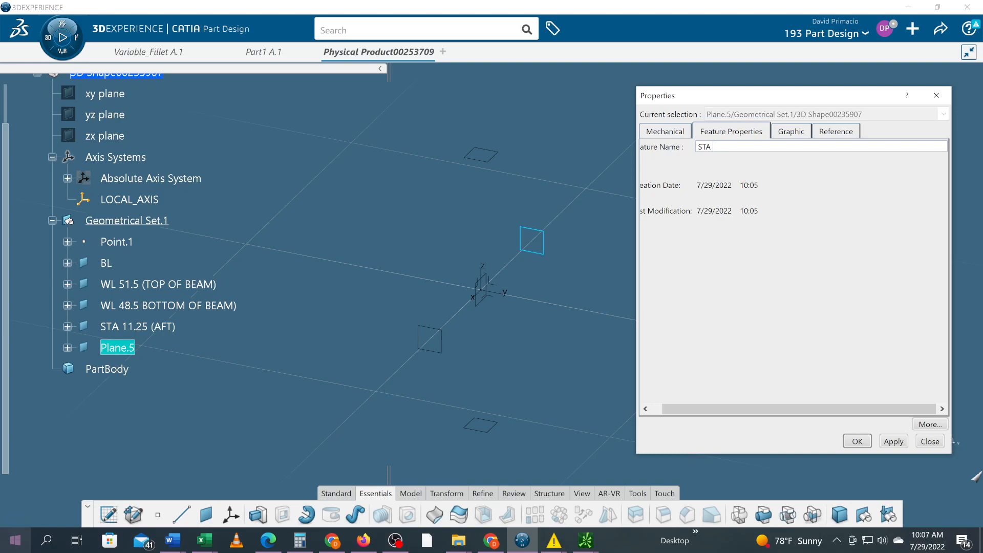
{"action": "type", "text": "10-1.25"}
{"action": "key", "text": "Tab"}
{"action": "left_click_drag", "start_coordinate": [740, 147], "coordinate": [713, 147]}
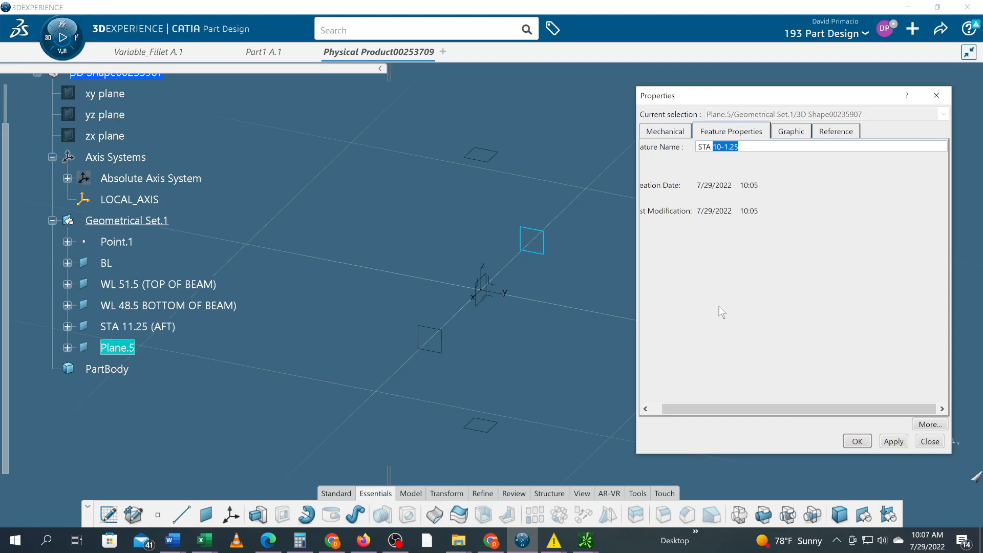
{"action": "type", "text": "8.75 (FWD"}
{"action": "key", "text": "Return"}
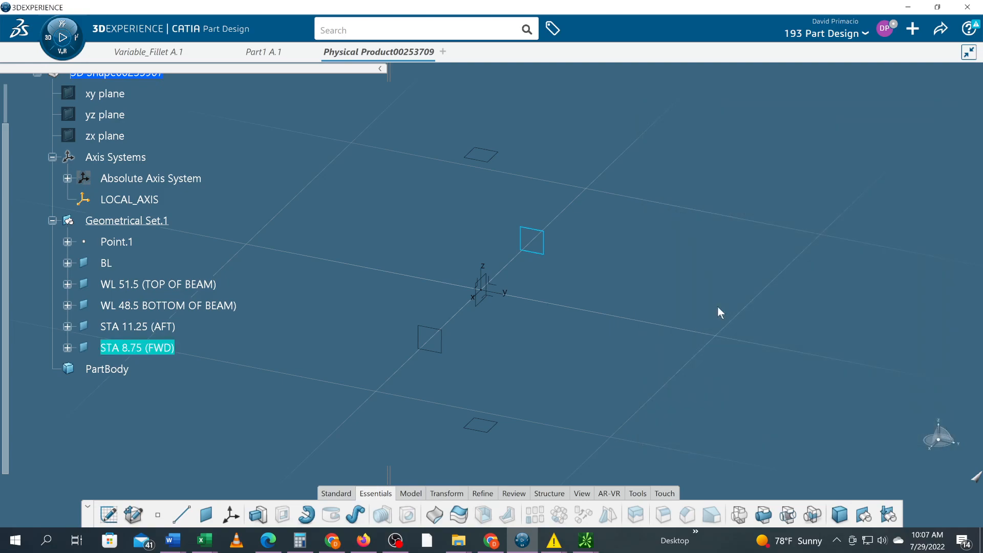
{"action": "left_click", "coordinate": [589, 314]}
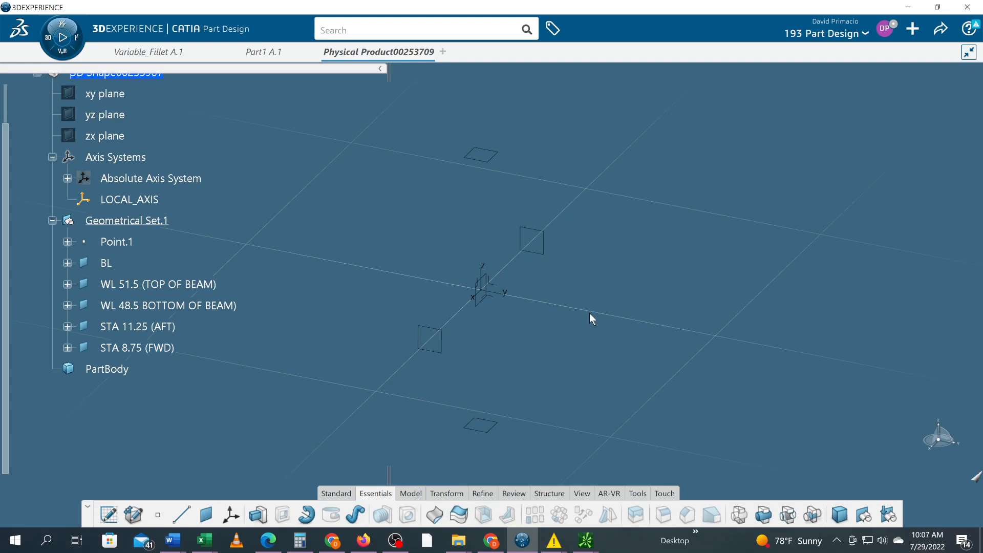
- Set up a plane offset .2 in from WL 48.5 BOTTOM OF BEAM), checking the T2 dimension of OB-07631 in Firefox
{"action": "key", "text": "alt+Tab"}
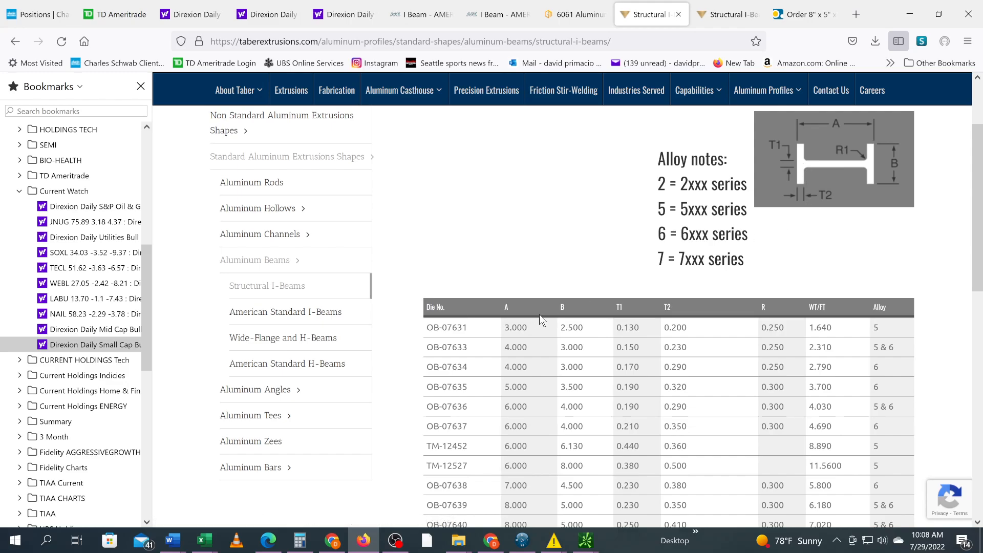
{"action": "key", "text": "alt+Tab"}
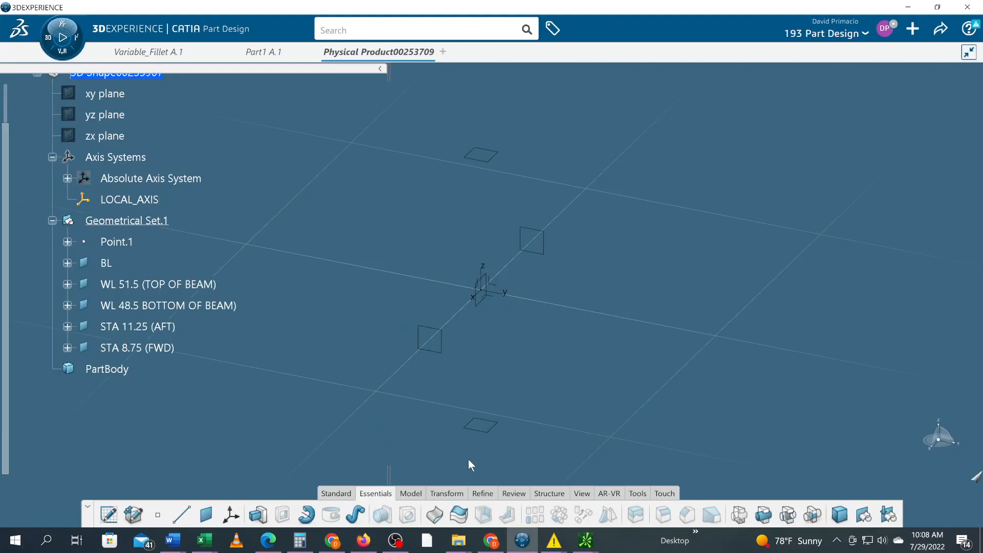
{"action": "left_click", "coordinate": [206, 514]}
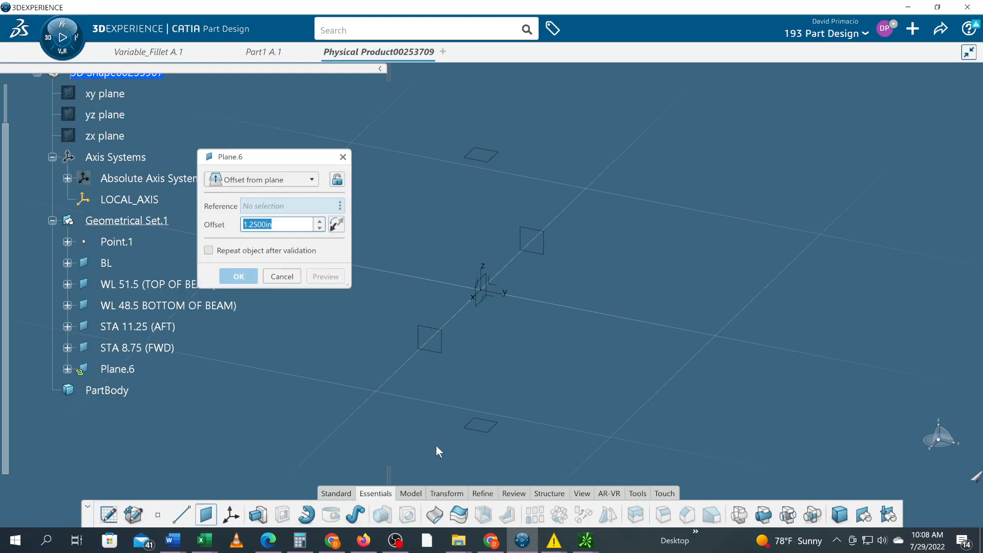
{"action": "left_click", "coordinate": [478, 430]}
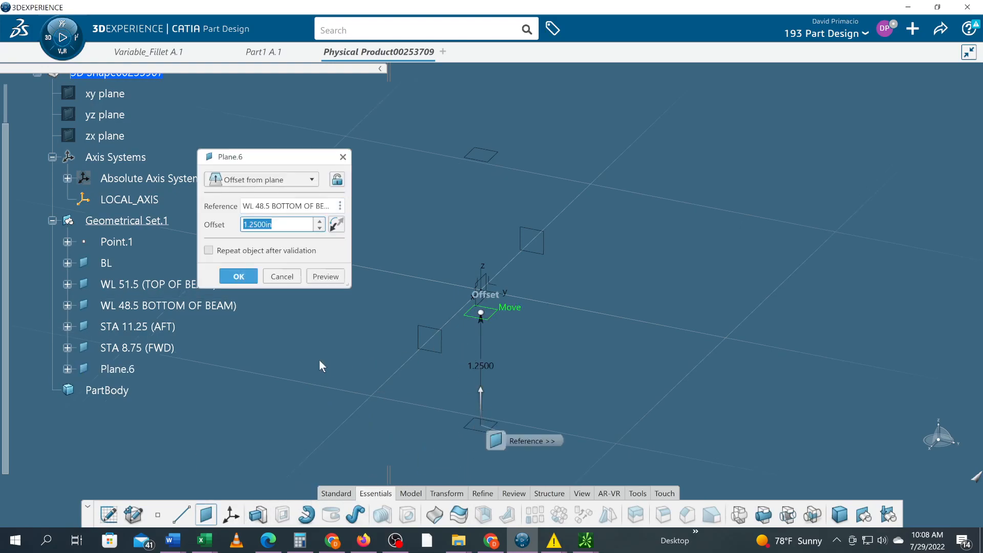
{"action": "key", "text": "alt+Tab"}
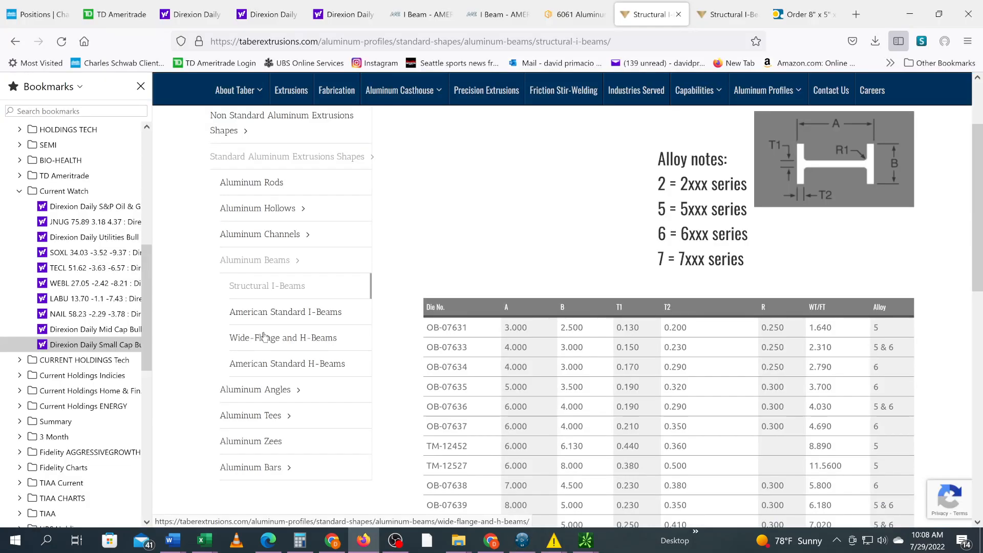
{"action": "key", "text": "alt+Tab"}
{"action": "type", "text": ".2"}
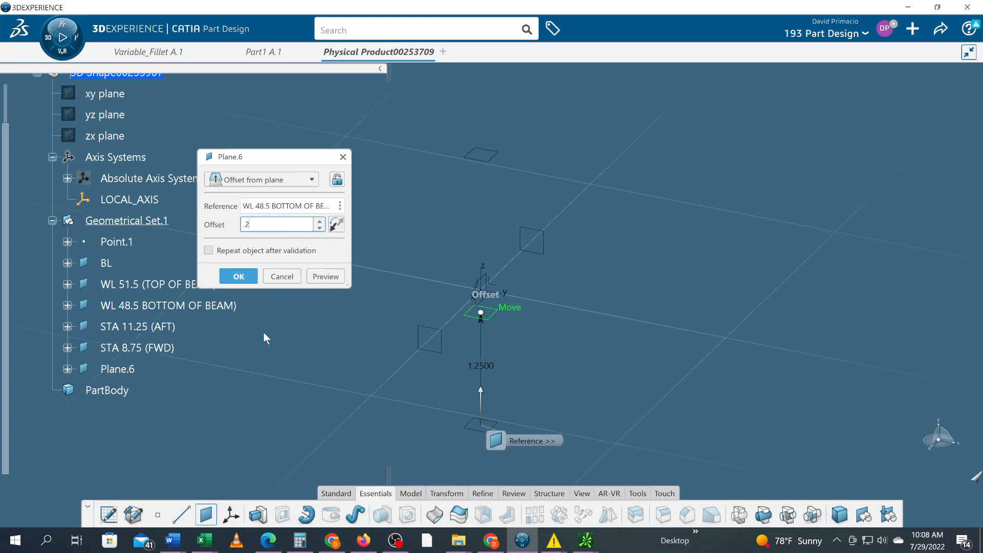
{"action": "key", "text": "Return"}
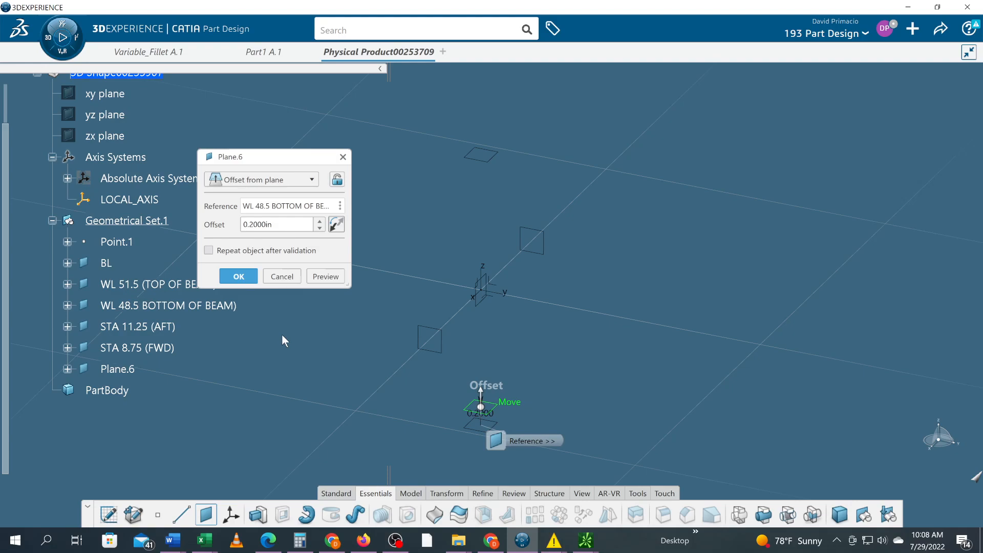
- Recheck the profile in Firefox, and create the 0.2 in offset plane from WL 51.5 (TOP OF BEAM) instead, in the reversed direction
{"action": "key", "text": "alt+Tab"}
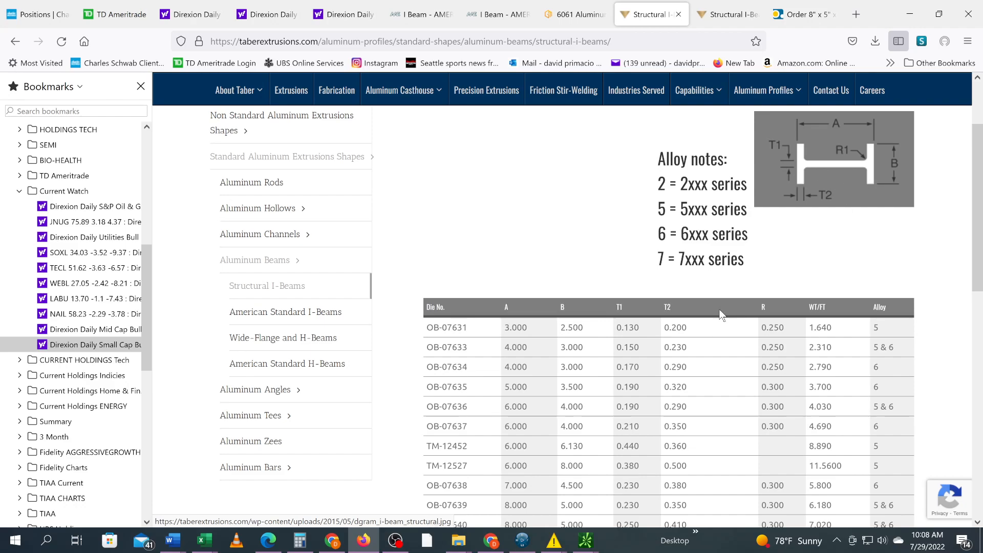
{"action": "key", "text": "alt+Tab"}
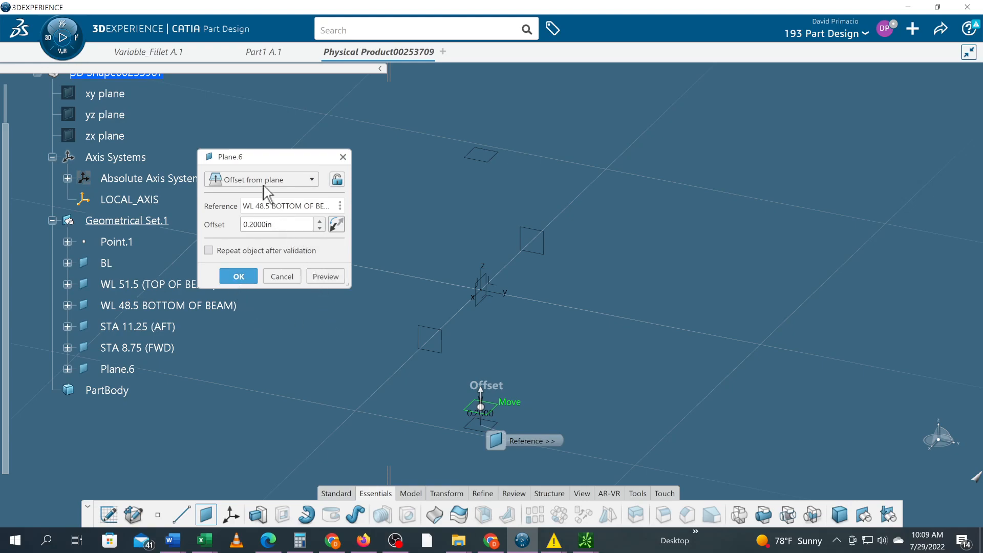
{"action": "left_click", "coordinate": [263, 208]}
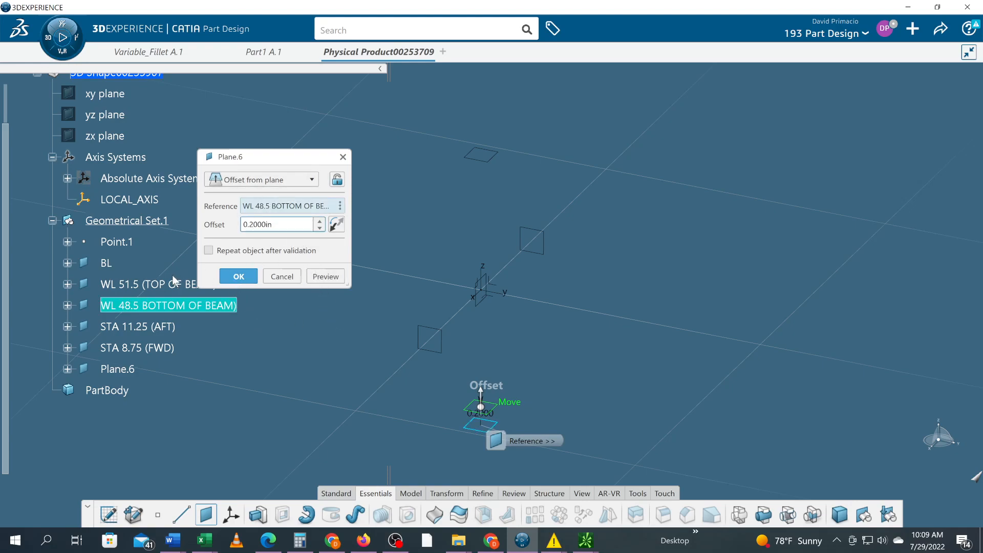
{"action": "left_click", "coordinate": [153, 284]}
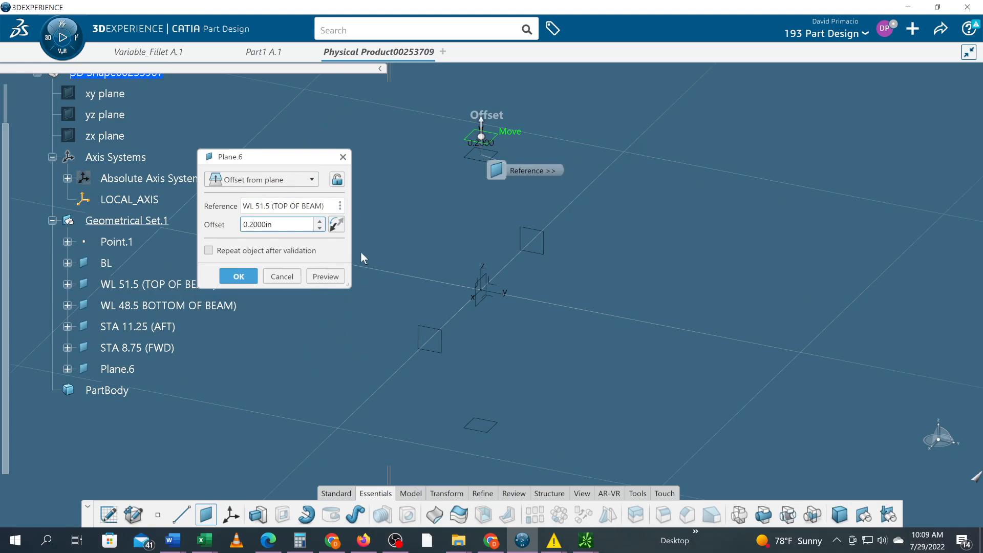
{"action": "left_click", "coordinate": [336, 223]}
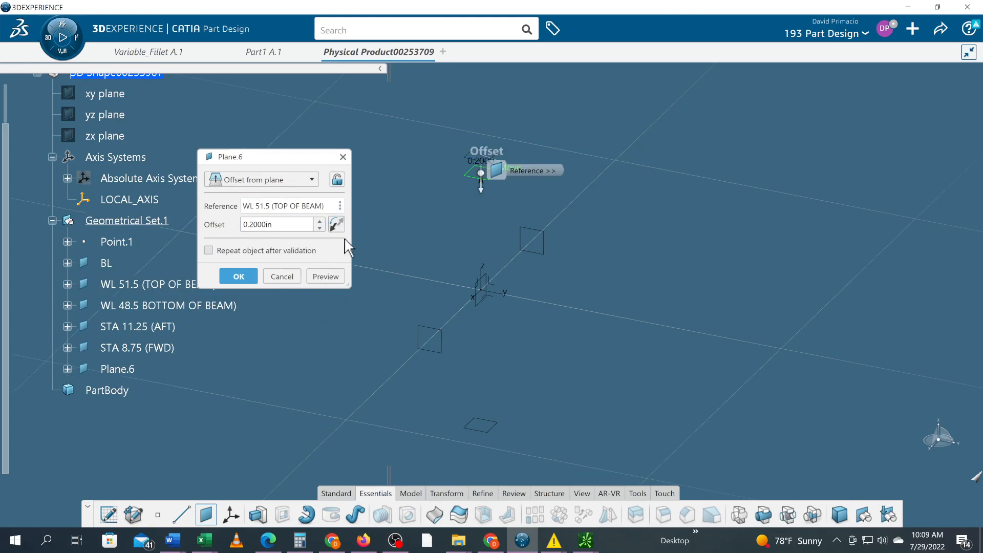
{"action": "left_click", "coordinate": [238, 277]}
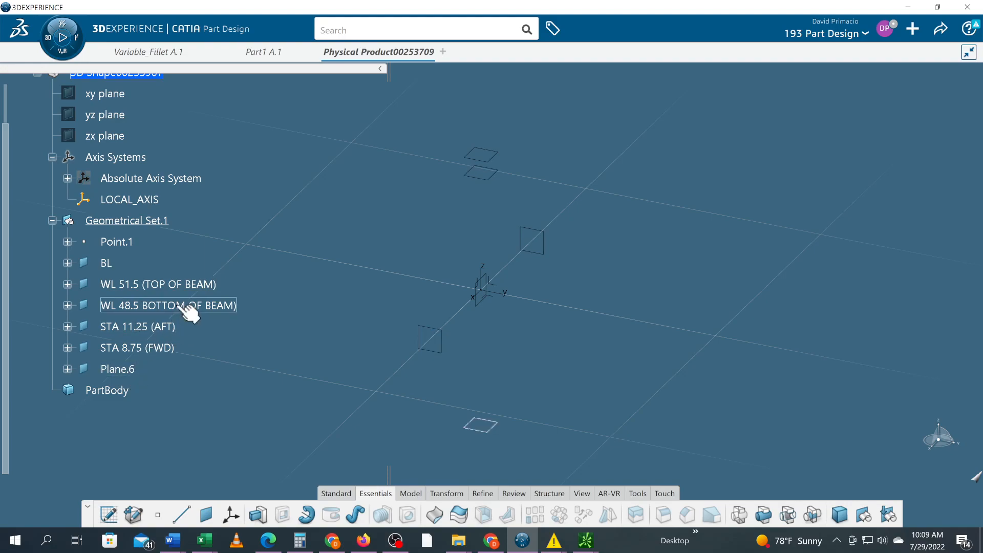
- Create a plane offset 0.2 in upward from WL 48.5 BOTTOM OF BEAM)
{"action": "left_click", "coordinate": [206, 513]}
{"action": "left_click", "coordinate": [487, 430]}
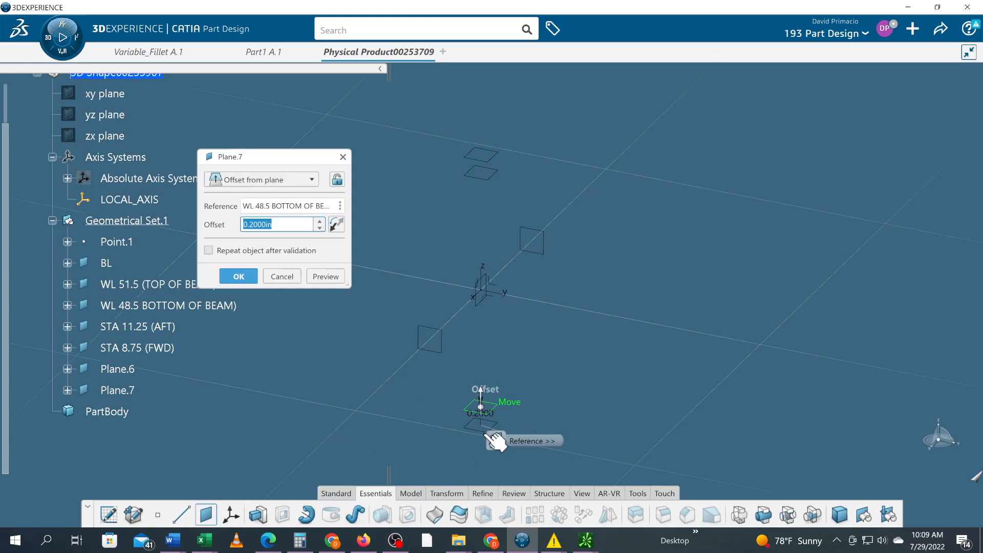
{"action": "left_click", "coordinate": [238, 277]}
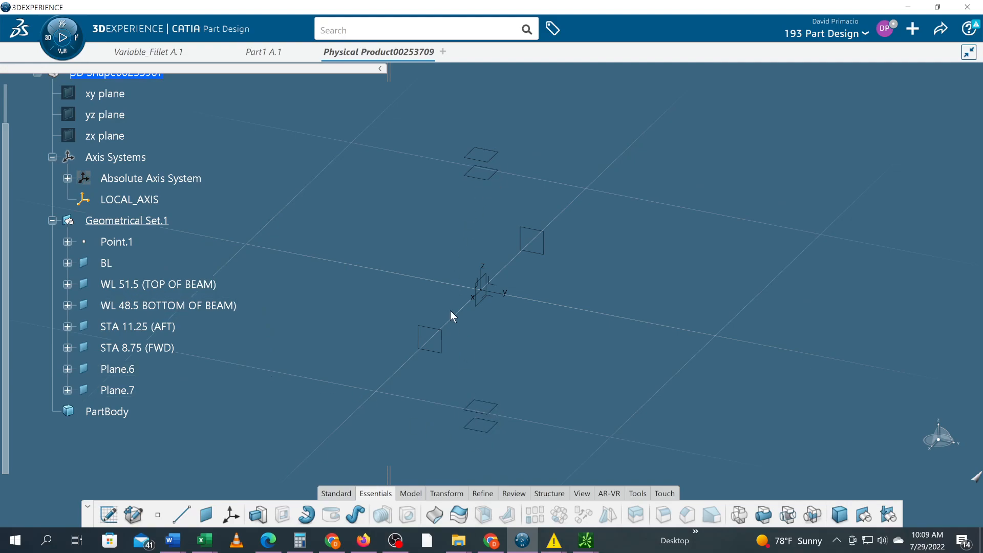
- Switch to Firefox to check the T1 web thickness of beam OB-07631, and return to 3DEXPERIENCE
{"action": "key", "text": "alt+Tab"}
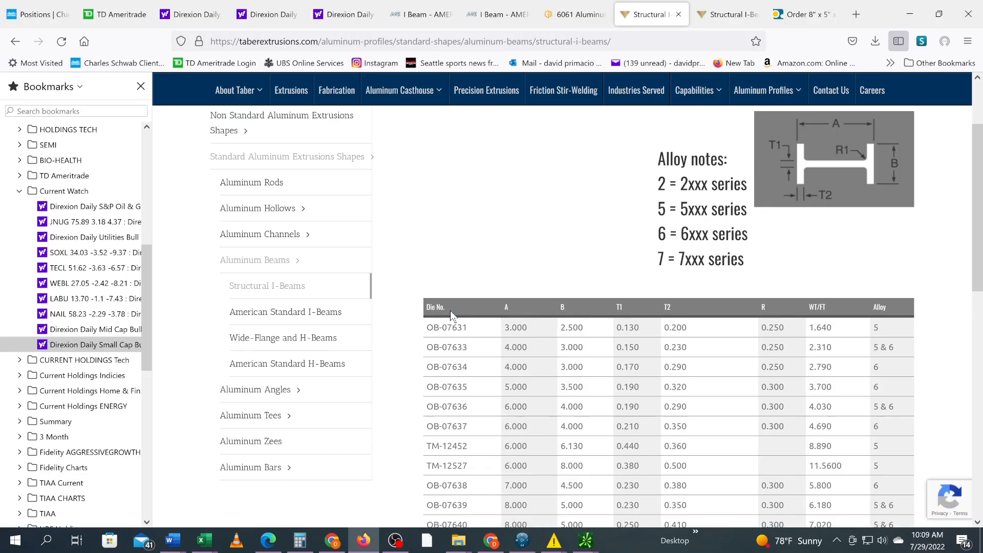
{"action": "key", "text": "alt+Tab"}
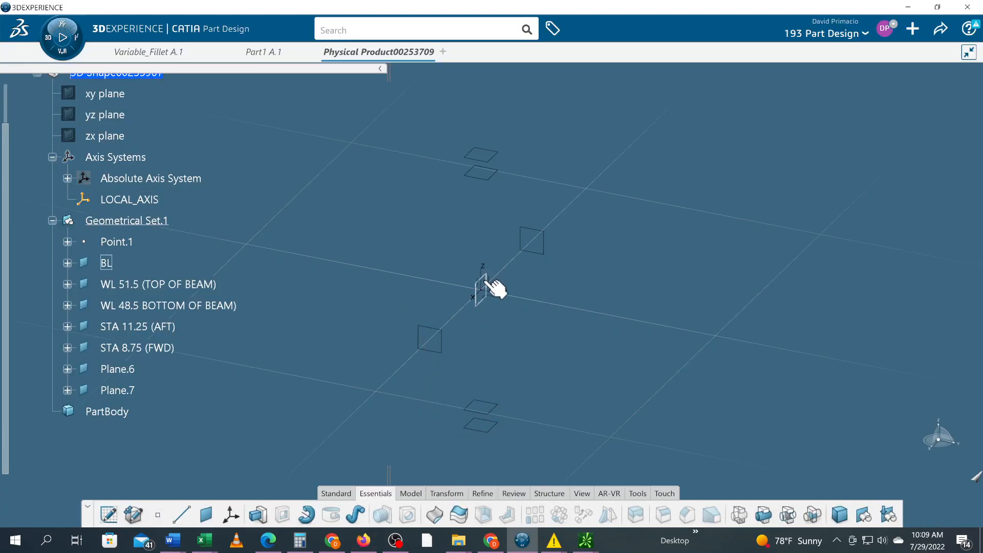
{"action": "key", "text": "alt+Tab"}
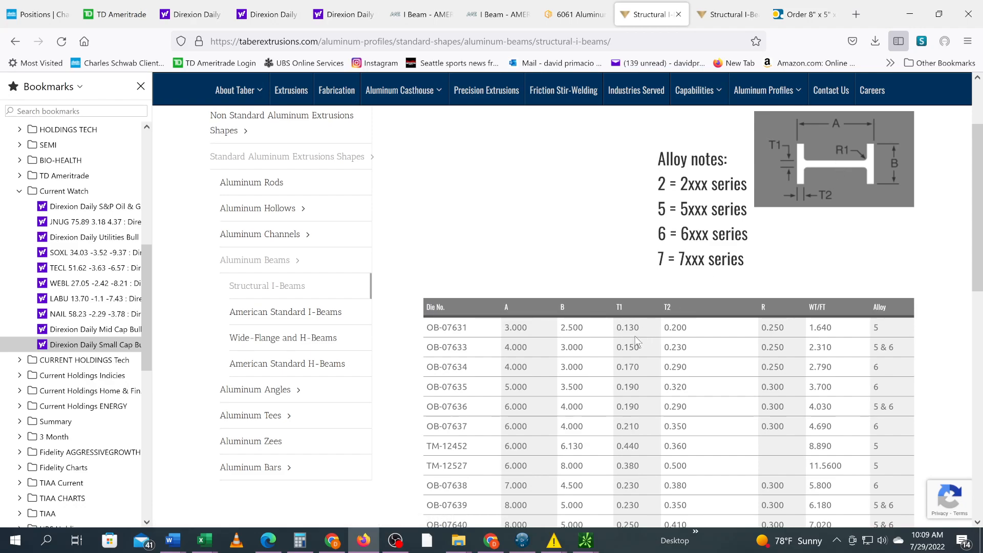
{"action": "key", "text": "alt+Tab"}
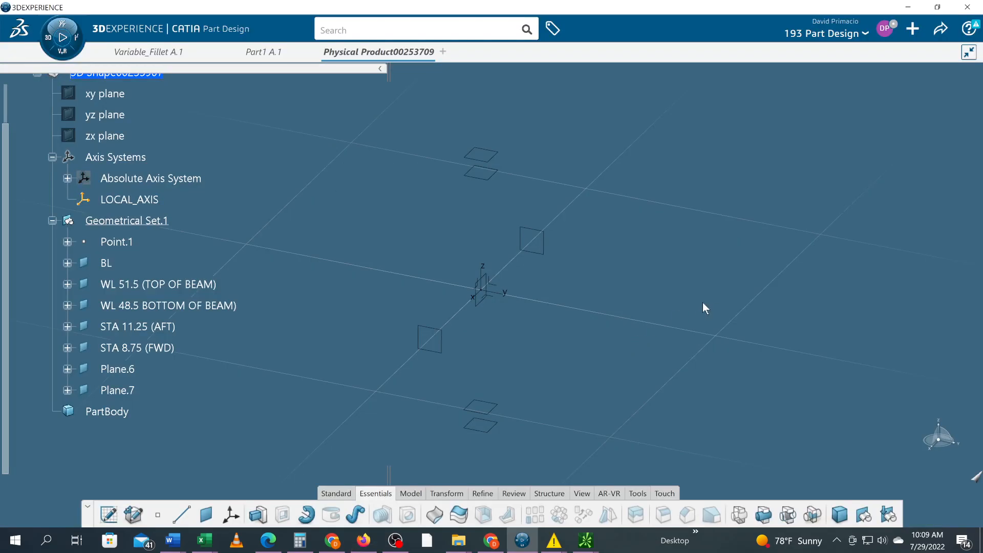
- Create a plane offset .13/2 in from the YZ plane of LOCAL_AXIS
{"action": "left_click", "coordinate": [206, 513]}
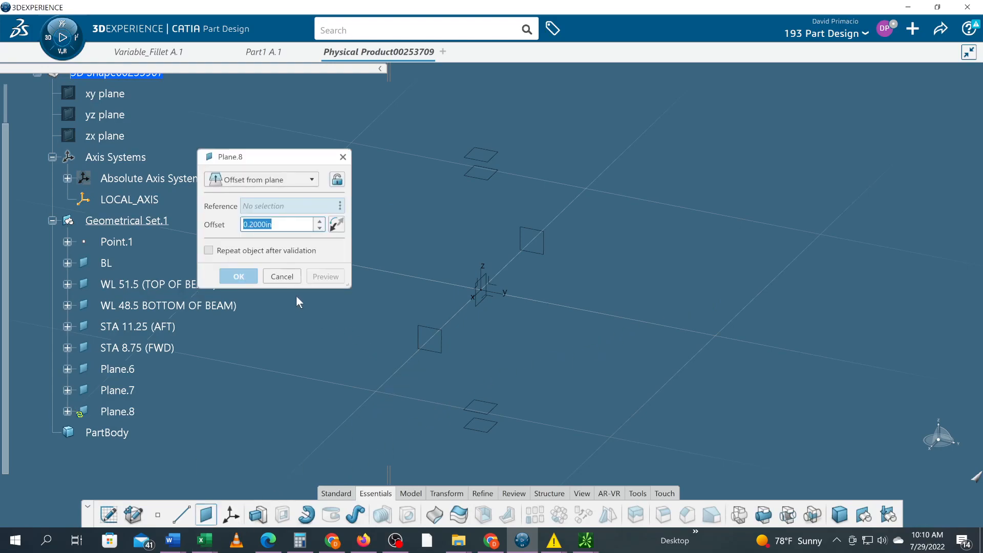
{"action": "left_click", "coordinate": [501, 286]}
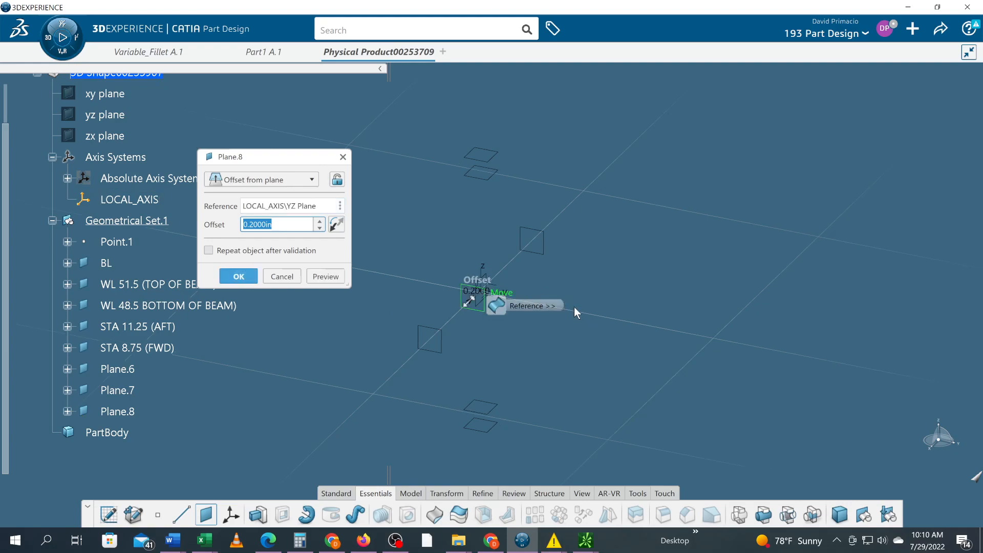
{"action": "type", "text": ".13/2"}
{"action": "key", "text": "Return"}
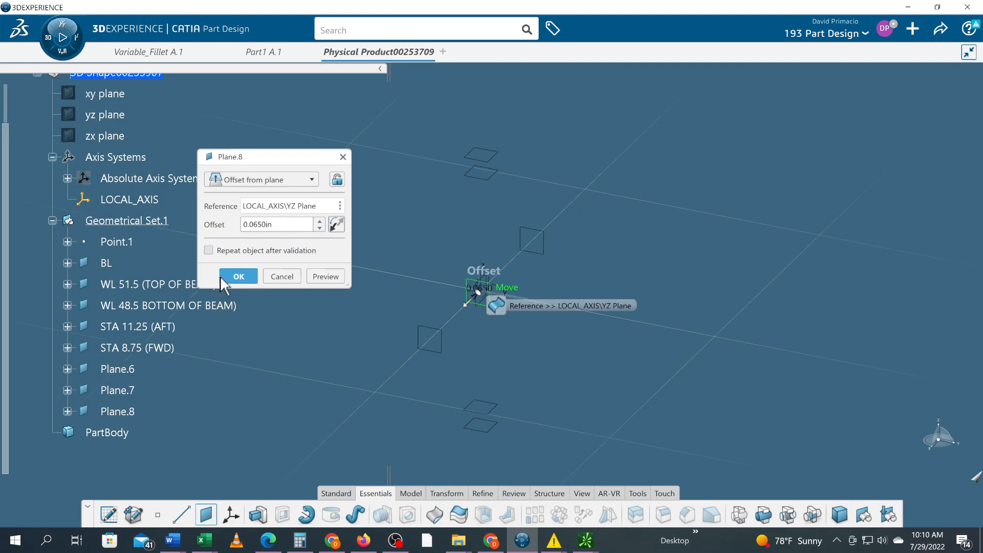
{"action": "left_click", "coordinate": [230, 275]}
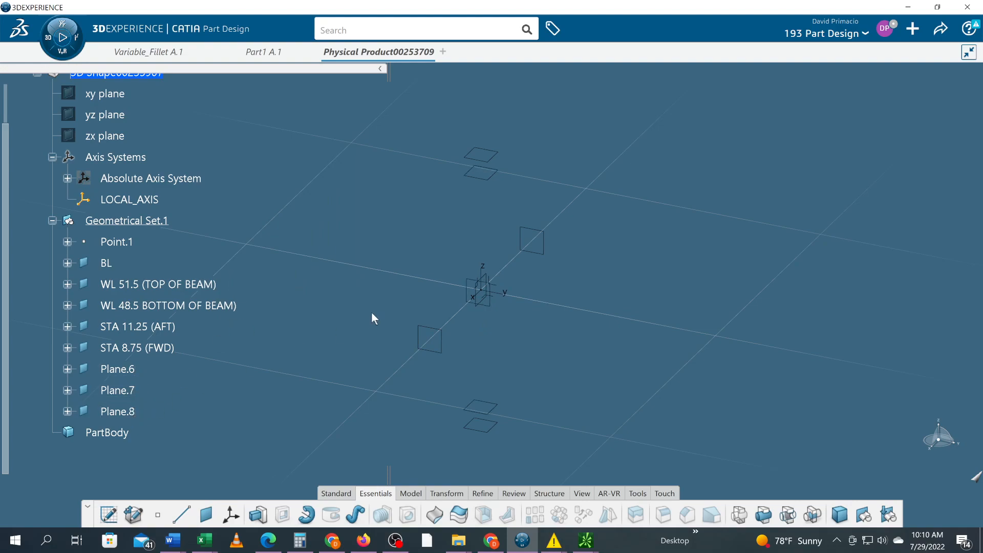
- Create a plane offset 0.065 in from the YZ plane of LOCAL_AXIS in the reversed direction
{"action": "left_click", "coordinate": [206, 514]}
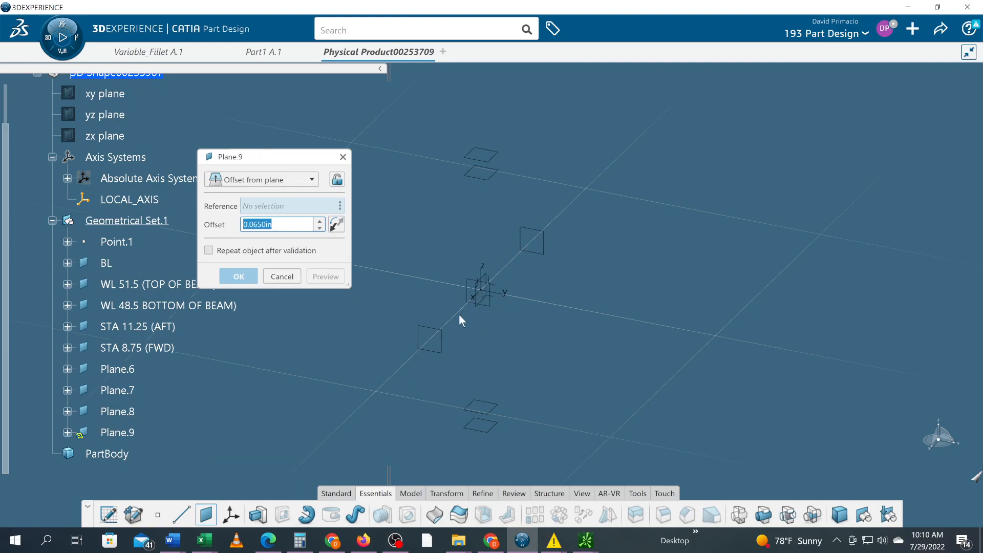
{"action": "middle_click_drag", "start_coordinate": [502, 336], "coordinate": [480, 369]}
{"action": "middle_click_drag", "start_coordinate": [489, 302], "coordinate": [489, 267], "text": "ctrl"}
{"action": "middle_click_drag", "start_coordinate": [317, 398], "coordinate": [481, 355]}
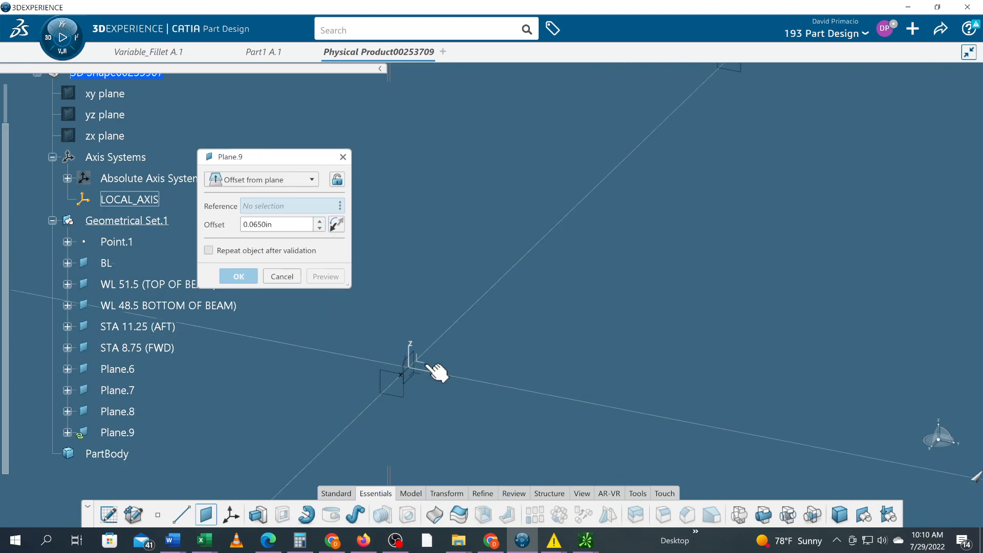
{"action": "left_click", "coordinate": [429, 364]}
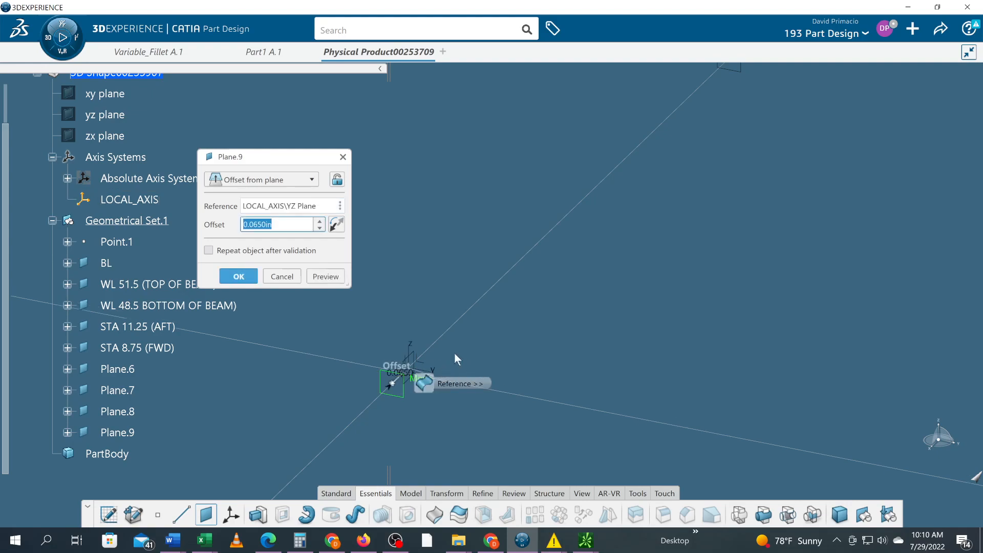
{"action": "left_click", "coordinate": [336, 227]}
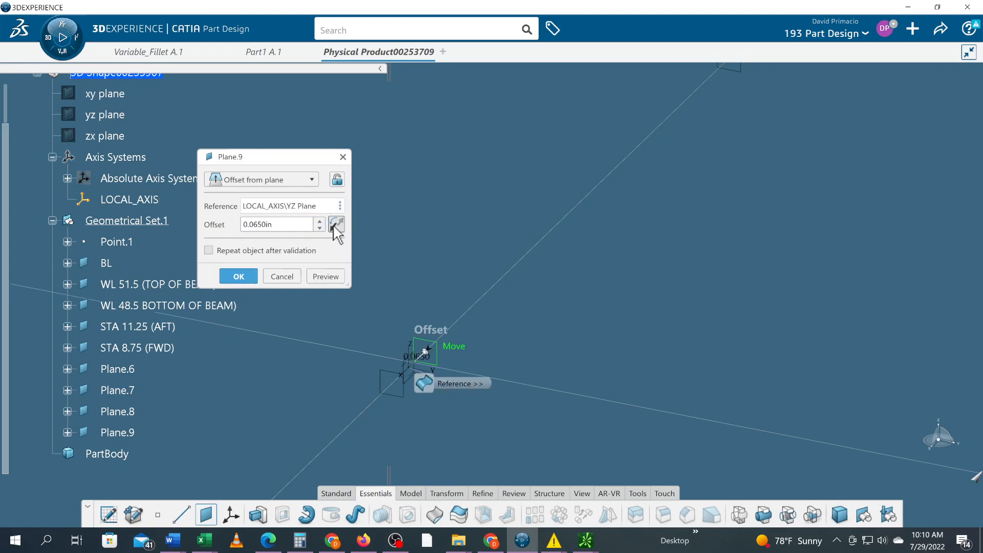
{"action": "left_click", "coordinate": [239, 276]}
{"action": "middle_click_drag", "start_coordinate": [405, 414], "coordinate": [476, 378]}
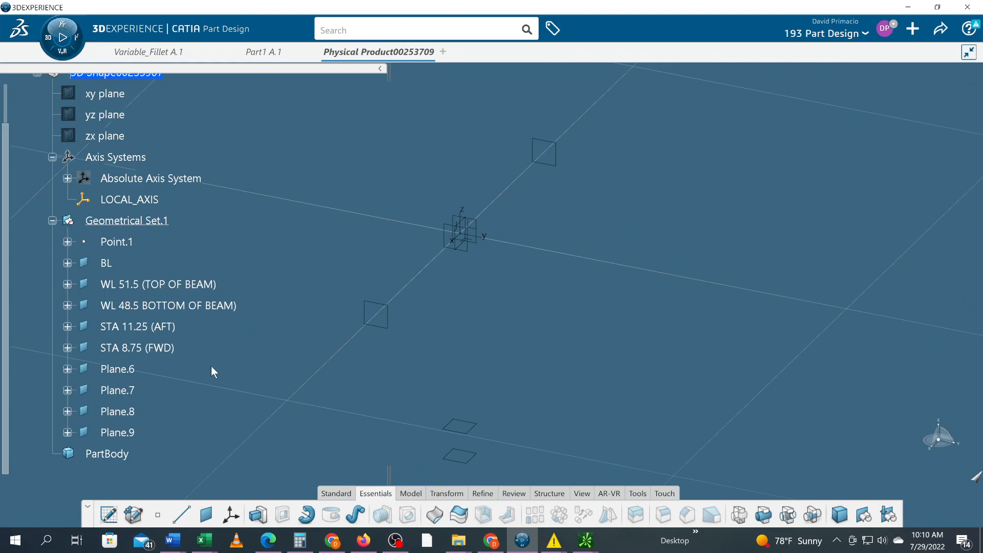
- Rename Plane.6, the inner plane of the upper flange, as WL 51.3 (TOP OF BEAM THK)
{"action": "left_click", "coordinate": [118, 370]}
{"action": "right_click", "coordinate": [118, 370]}
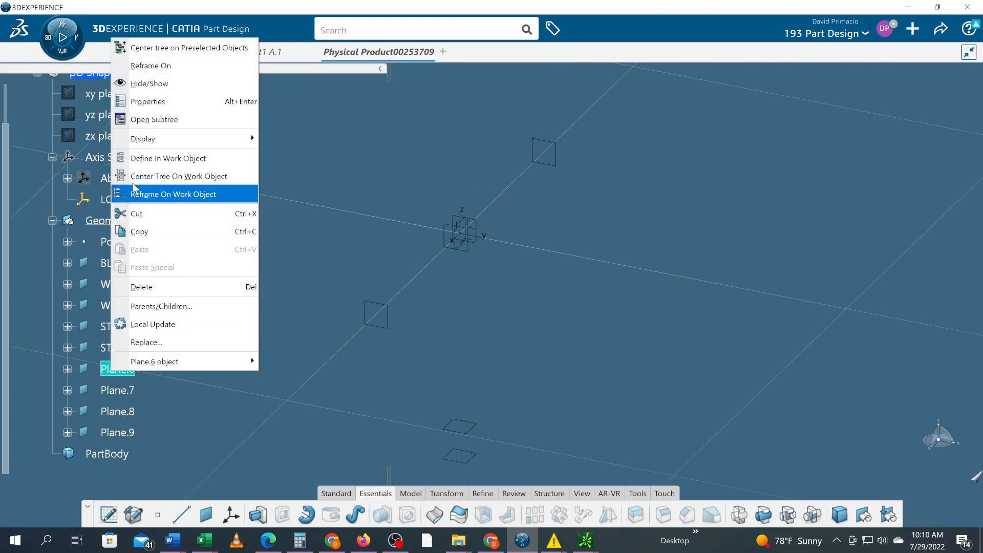
{"action": "left_click", "coordinate": [148, 96]}
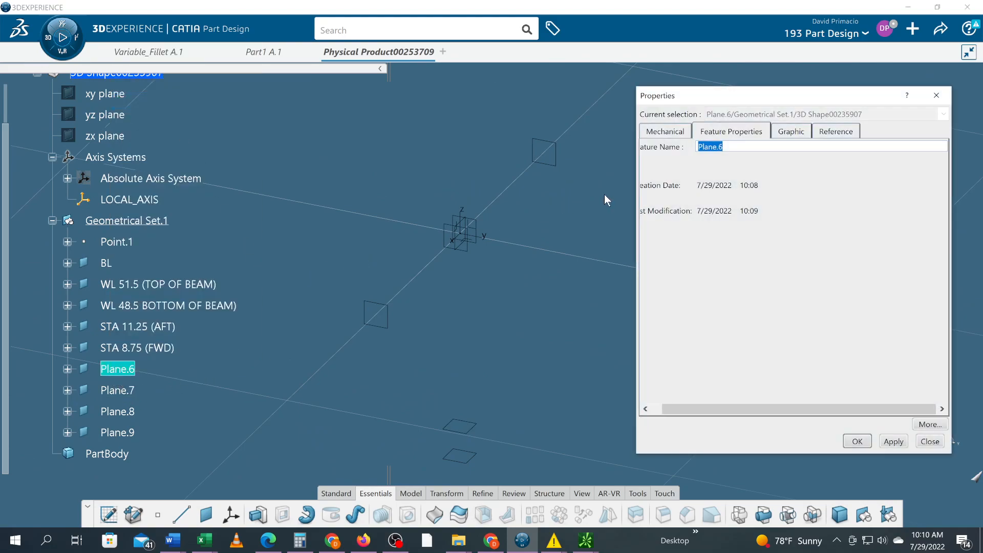
{"action": "type", "text": "STA 10-1.25"}
{"action": "key", "text": "Up"}
{"action": "key", "text": "Up"}
{"action": "key", "text": "Up"}
{"action": "key", "text": "Up"}
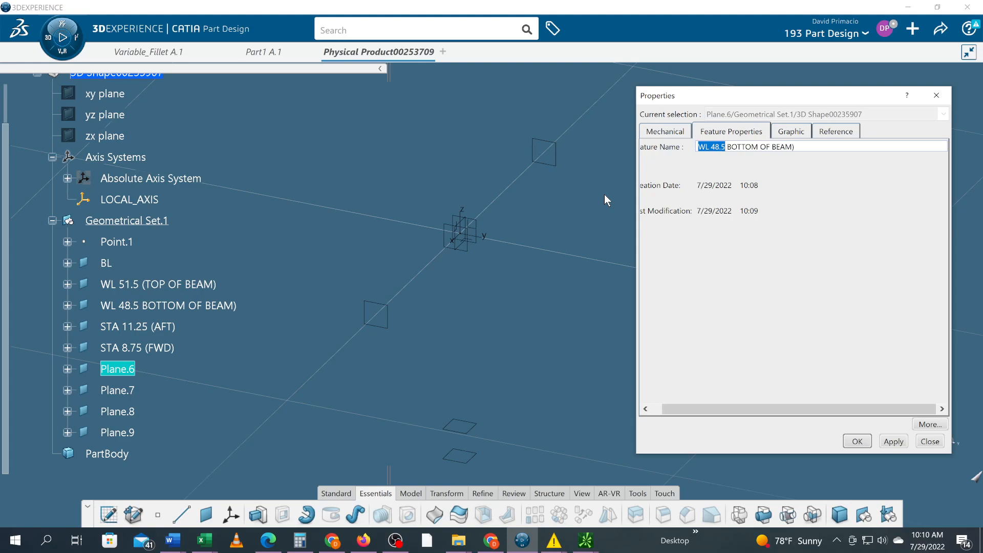
{"action": "key", "text": "Up"}
{"action": "key", "text": "Up"}
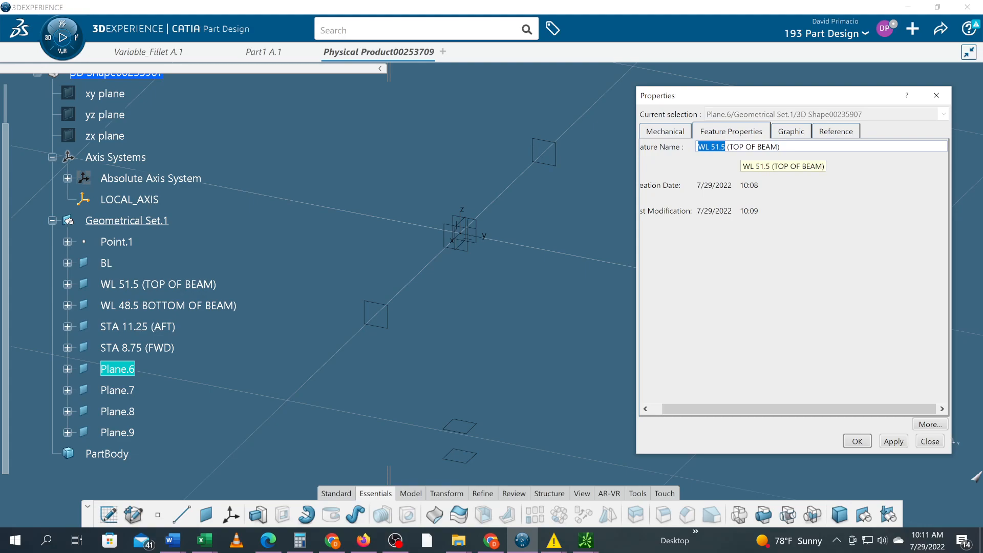
{"action": "left_click_drag", "start_coordinate": [725, 147], "coordinate": [720, 147]}
{"action": "type", "text": "3"}
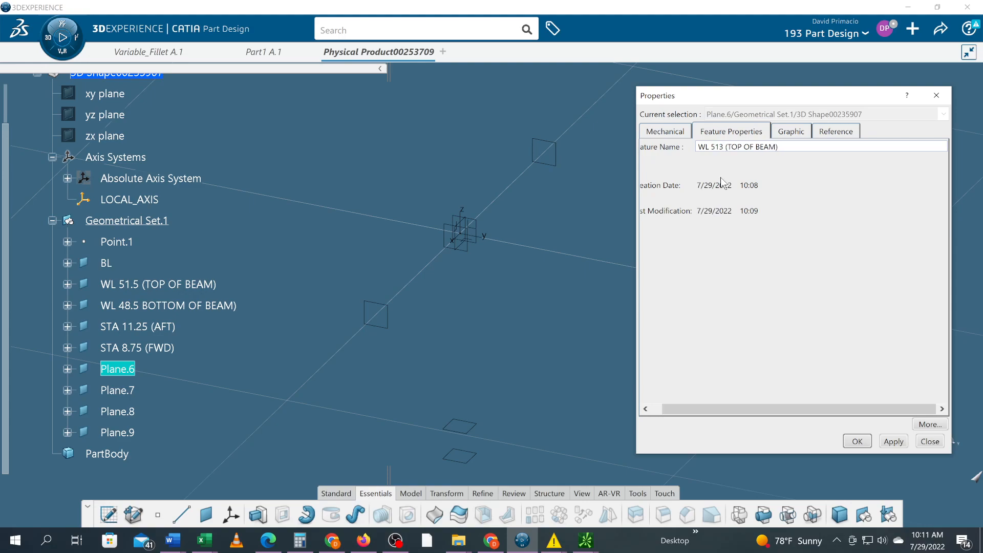
{"action": "key", "text": "Left"}
{"action": "type", "text": "."}
{"action": "type", "text": "THK"}
{"action": "key", "text": "Return"}
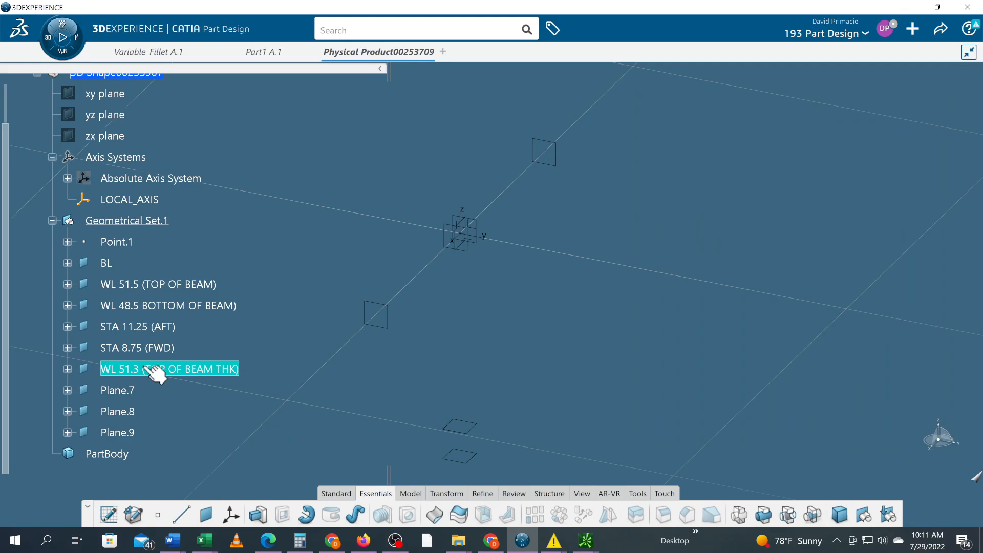
- Rename Plane.7, the inner plane of the lower flange, as WL 48.5 BOTTOM OF BEAM THK)
{"action": "middle_click_drag", "start_coordinate": [320, 333], "coordinate": [312, 401]}
{"action": "middle_click_drag", "start_coordinate": [365, 372], "coordinate": [303, 349]}
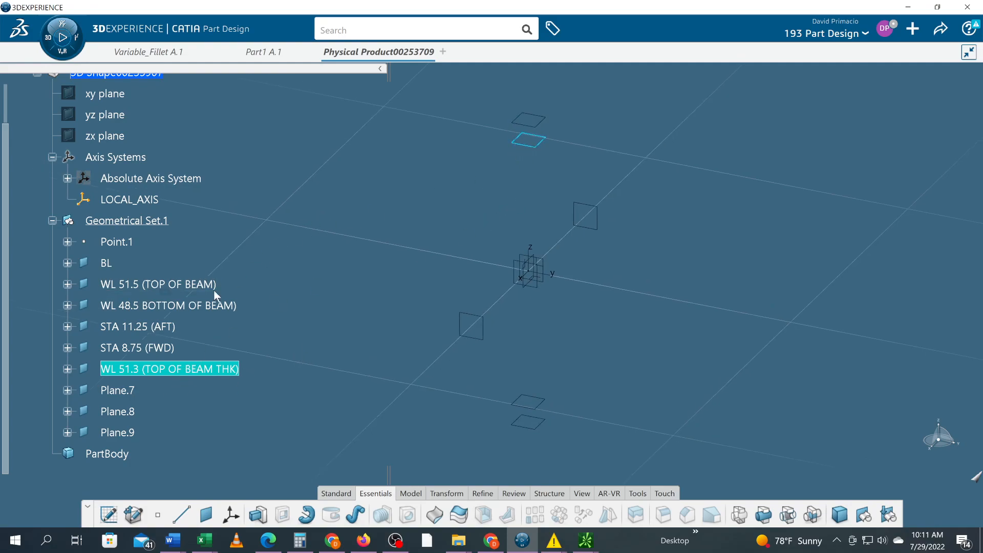
{"action": "left_click", "coordinate": [135, 396]}
{"action": "right_click", "coordinate": [135, 396]}
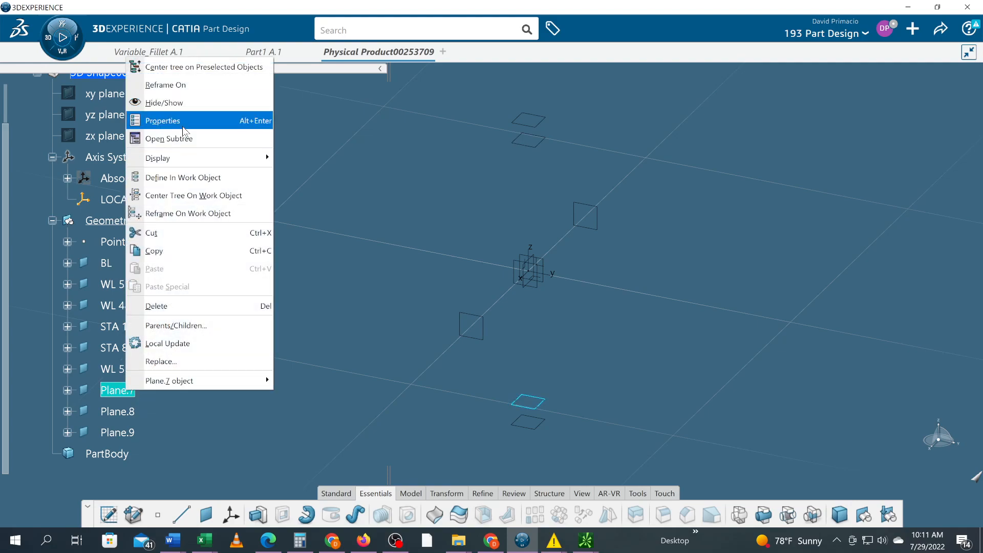
{"action": "left_click", "coordinate": [163, 121]}
{"action": "type", "text": "WL 51.3 (TOP OF BEAM THK)"}
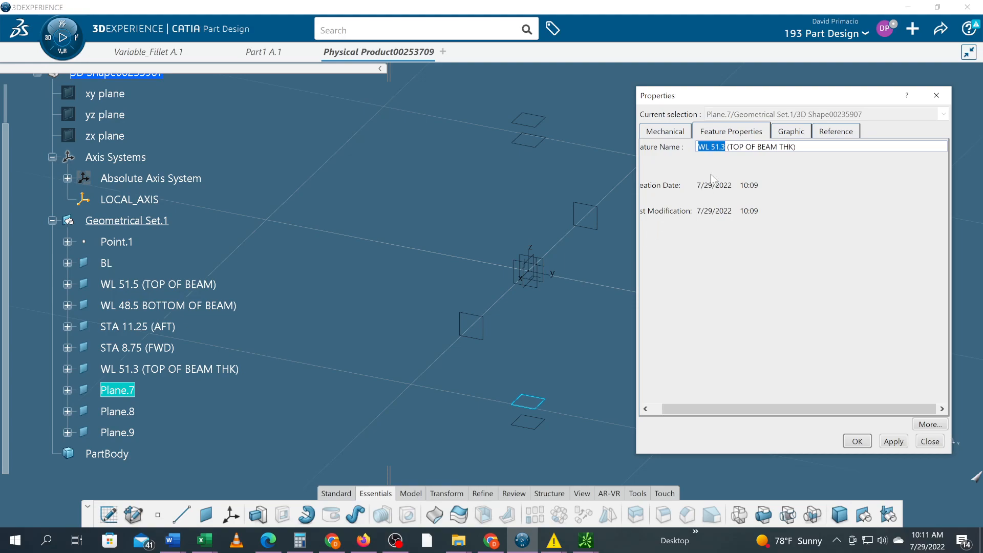
{"action": "key", "text": "ctrl+z"}
{"action": "key", "text": "ctrl+z"}
{"action": "key", "text": "ctrl+z"}
{"action": "key", "text": "ctrl+z"}
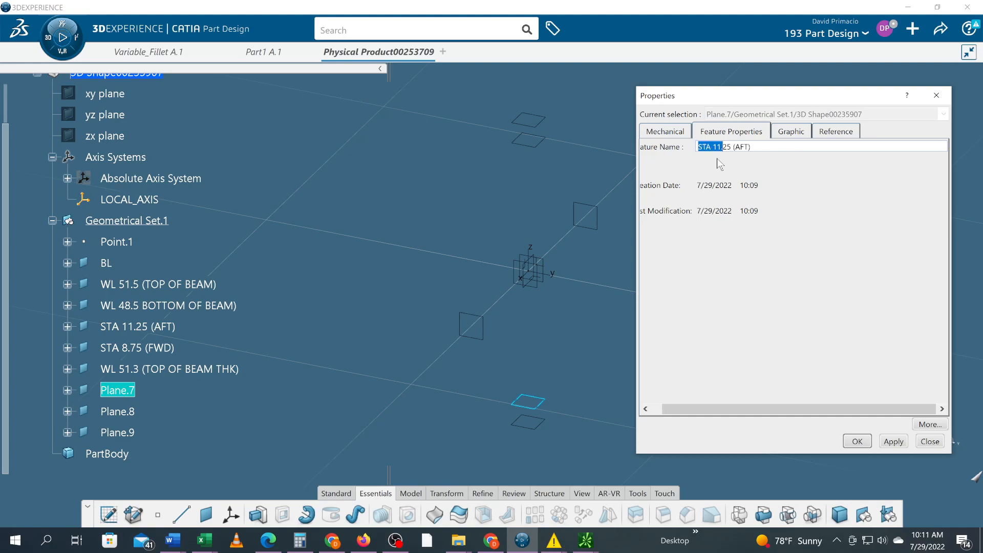
{"action": "key", "text": "ctrl+z"}
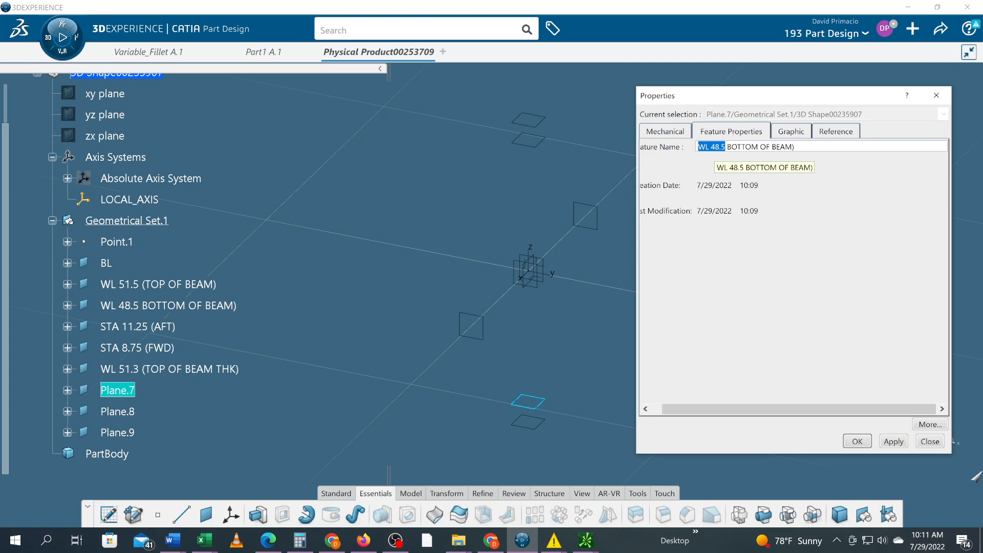
{"action": "left_click", "coordinate": [792, 147]}
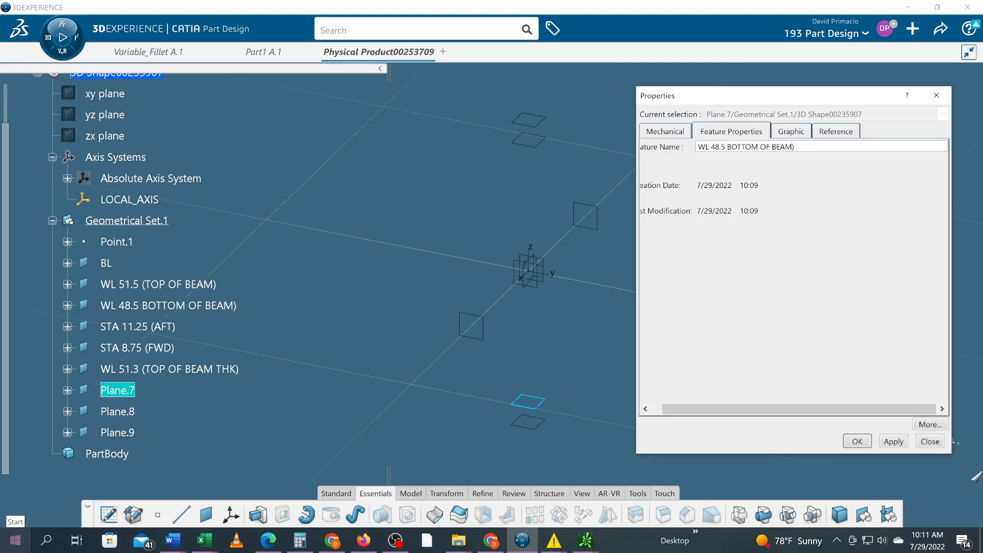
{"action": "type", "text": "THK"}
{"action": "key", "text": "Return"}
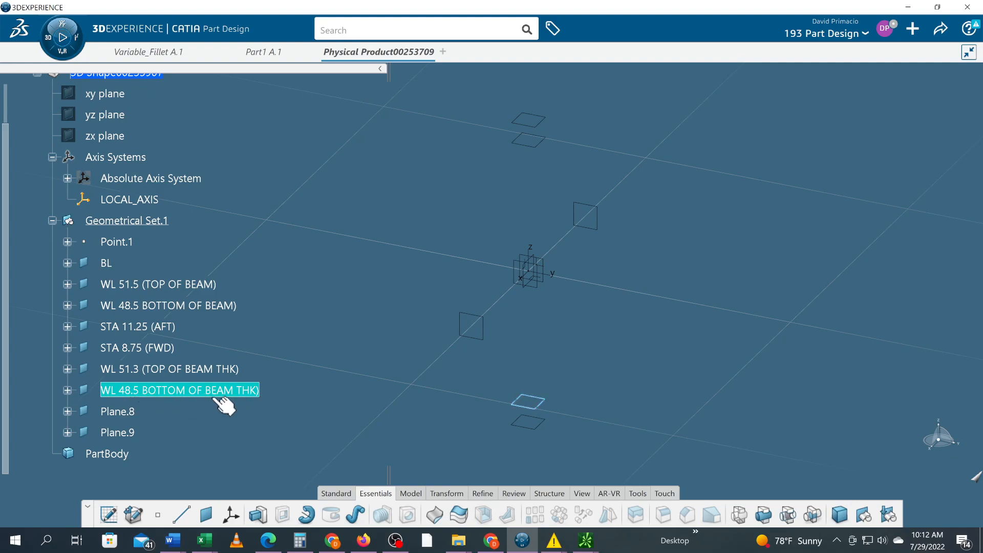
- Change the name of the plane WL 51.3 (TOP OF BEAM THK) to WL 51.5 (TOP OF BEAM THK)
{"action": "left_click", "coordinate": [158, 370]}
{"action": "right_click", "coordinate": [157, 370]}
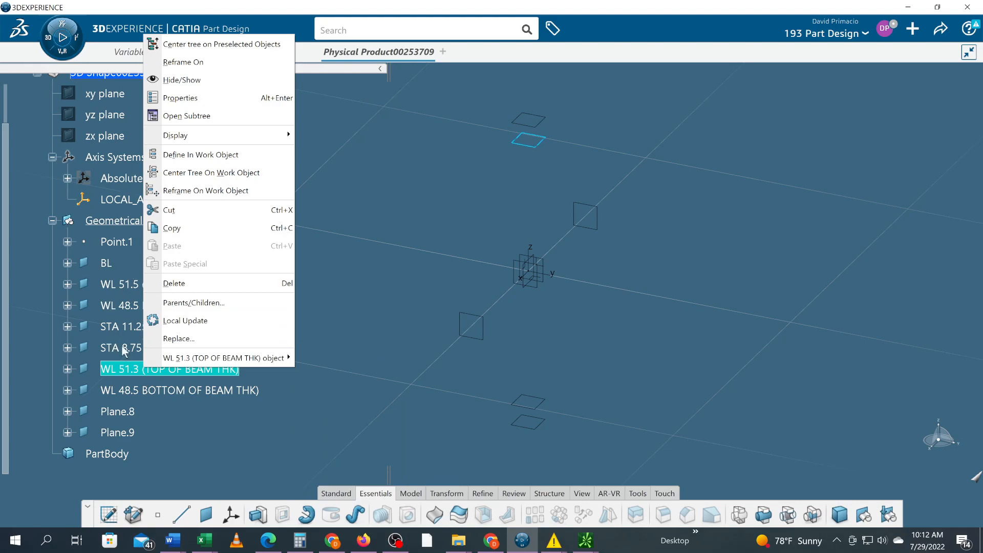
{"action": "left_click", "coordinate": [217, 100]}
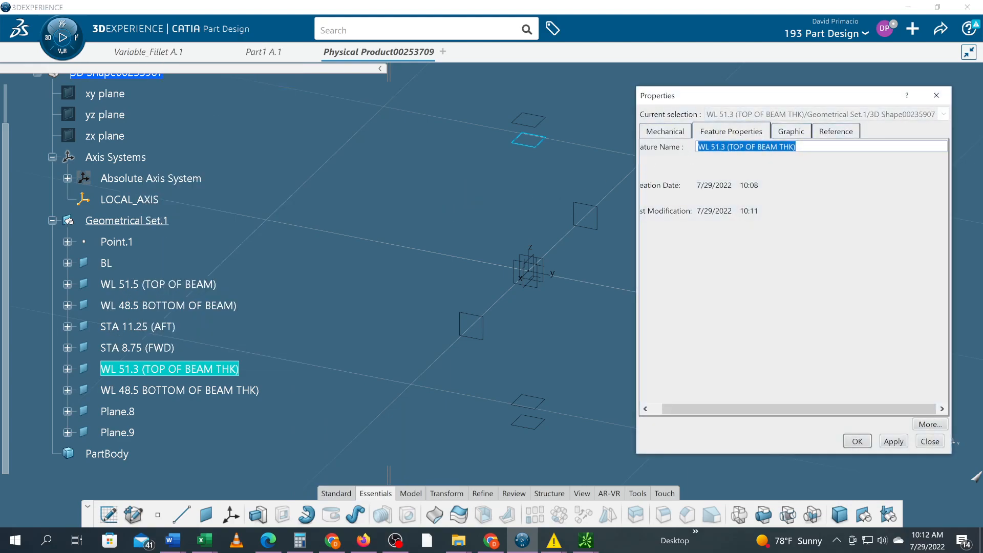
{"action": "left_click", "coordinate": [721, 146]}
{"action": "key", "text": "BackSpace"}
{"action": "type", "text": "8"}
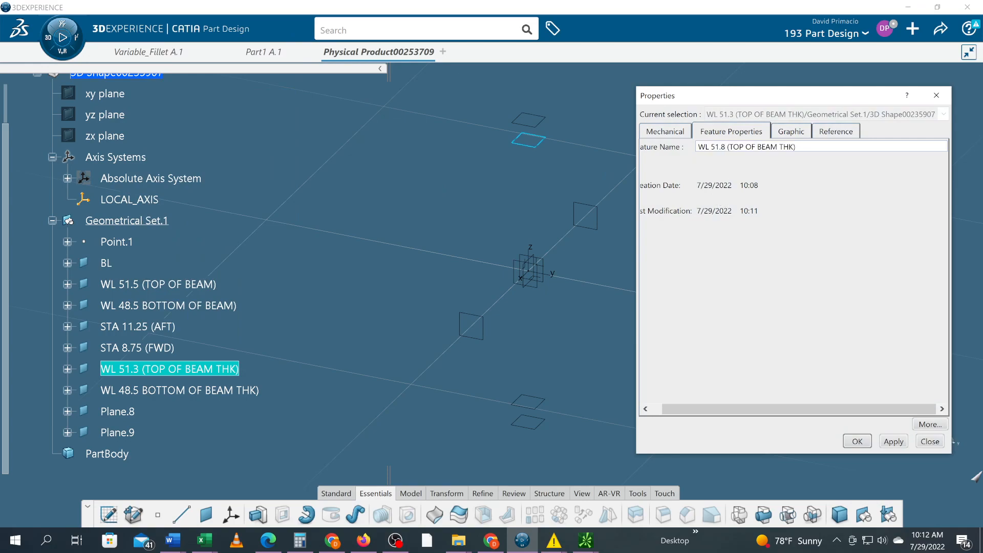
{"action": "key", "text": "BackSpace"}
{"action": "type", "text": "5"}
{"action": "key", "text": "Return"}
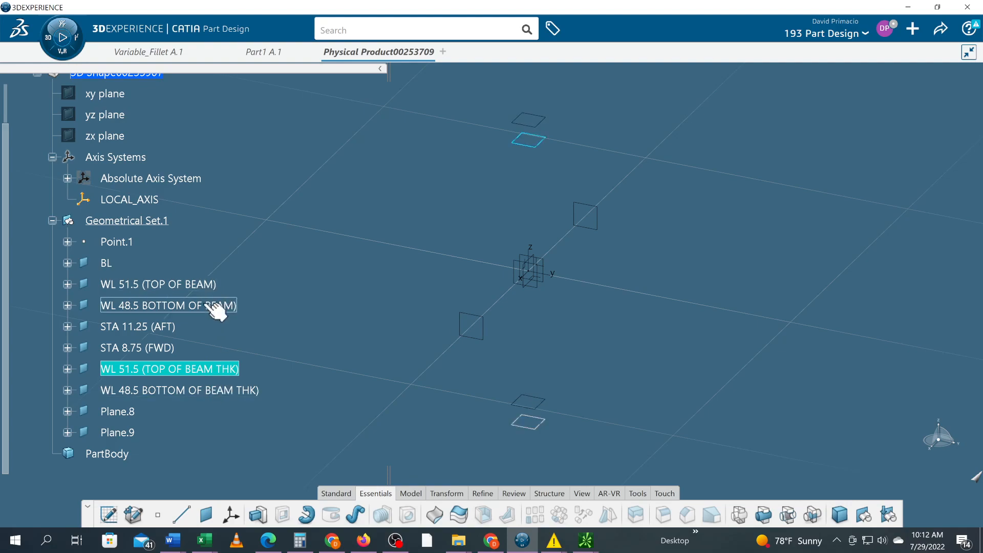
- Rename Plane.8 as FWD T1 THK, checking the thickness label on the beam drawing in Firefox
{"action": "right_click", "coordinate": [134, 413]}
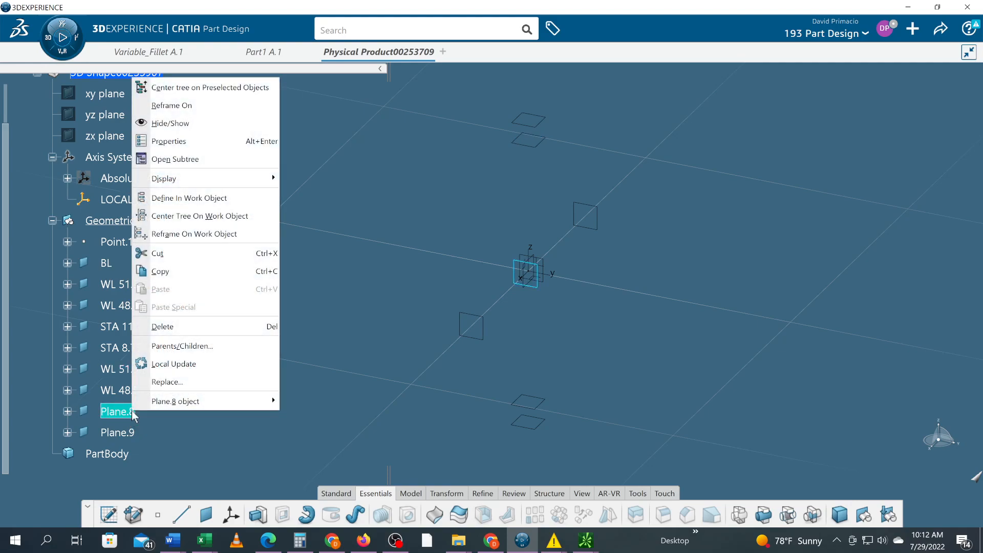
{"action": "left_click", "coordinate": [180, 140]}
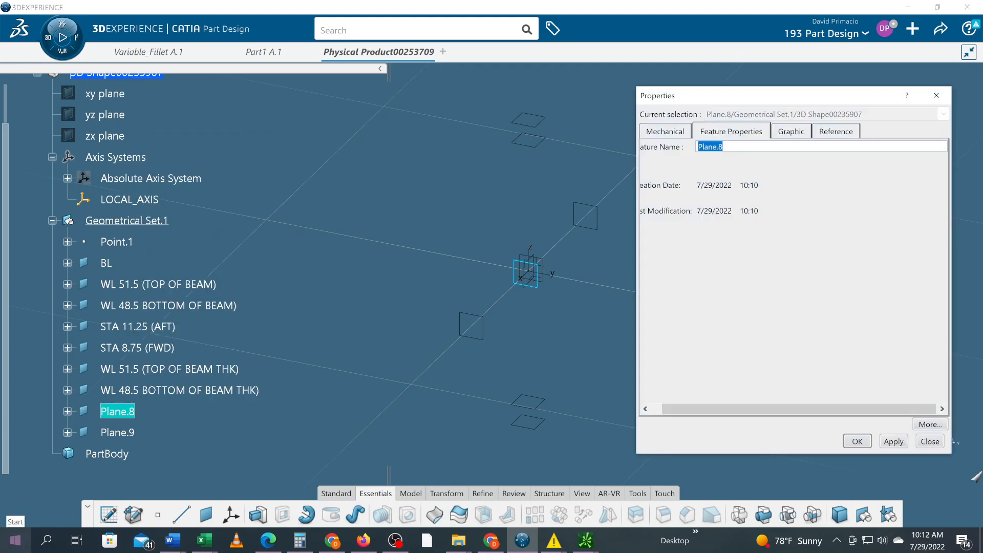
{"action": "key", "text": "Caps_Lock"}
{"action": "type", "text": "f"}
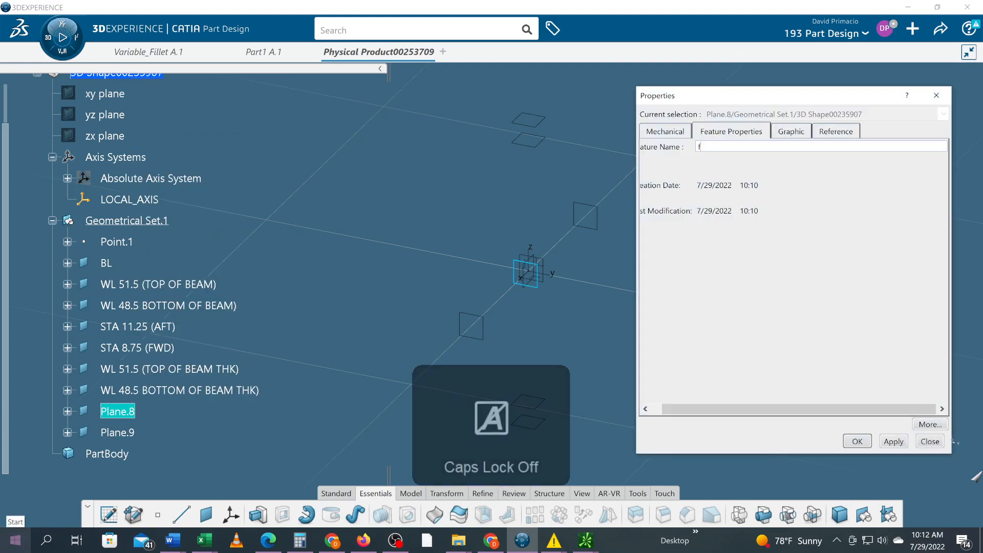
{"action": "key", "text": "Caps_Lock"}
{"action": "key", "text": "BackSpace"}
{"action": "type", "text": "FWD"}
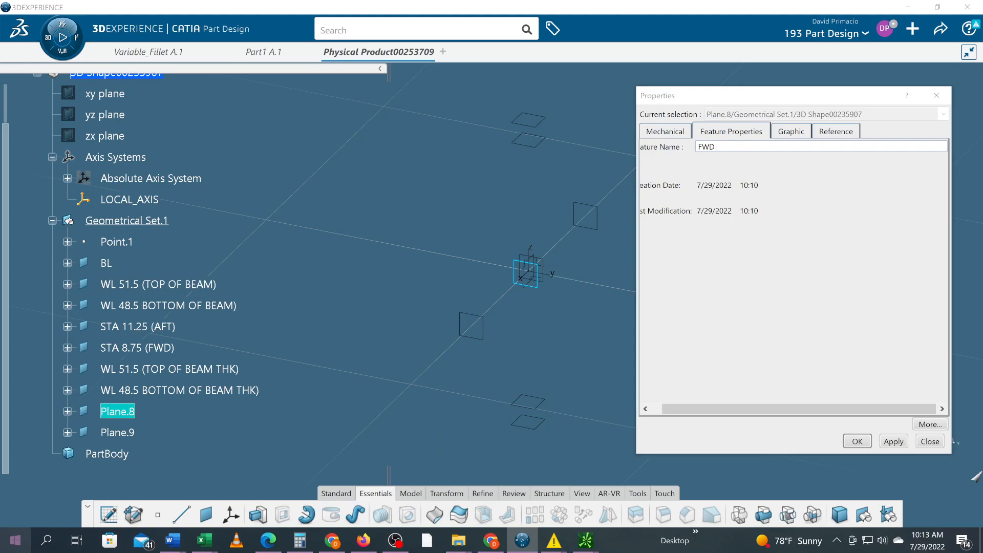
{"action": "key", "text": "alt+Tab"}
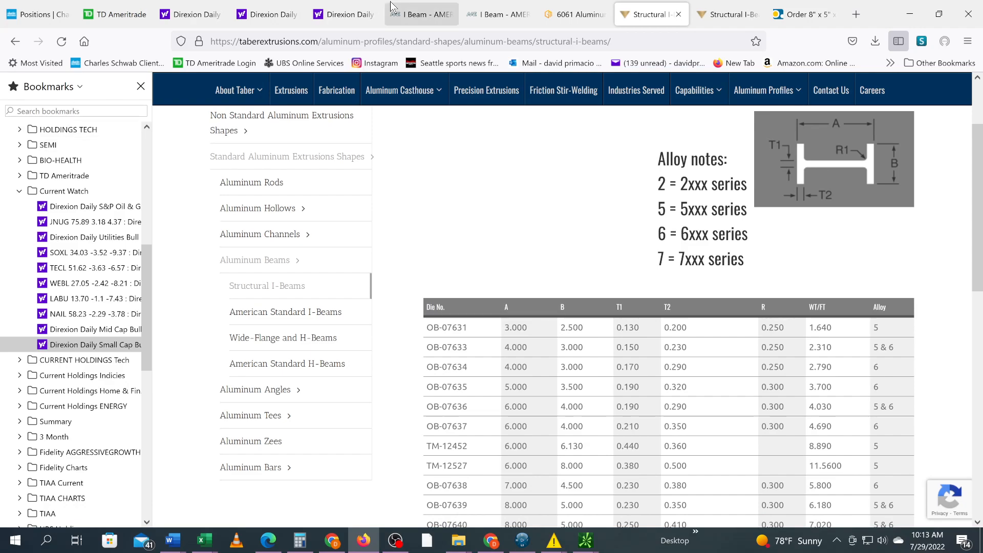
{"action": "key", "text": "alt+Tab"}
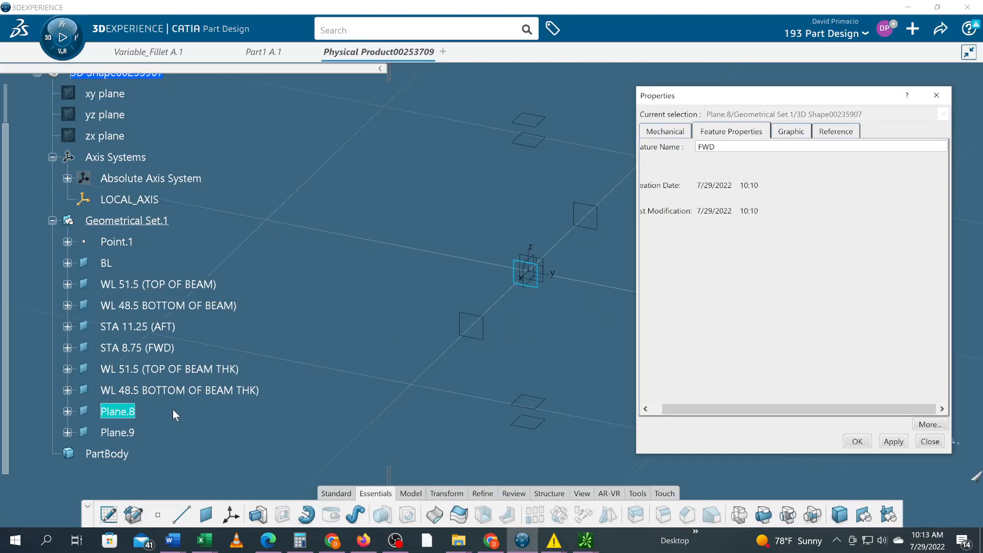
{"action": "left_click", "coordinate": [717, 147]}
{"action": "type", "text": "T1 THK"}
{"action": "key", "text": "Return"}
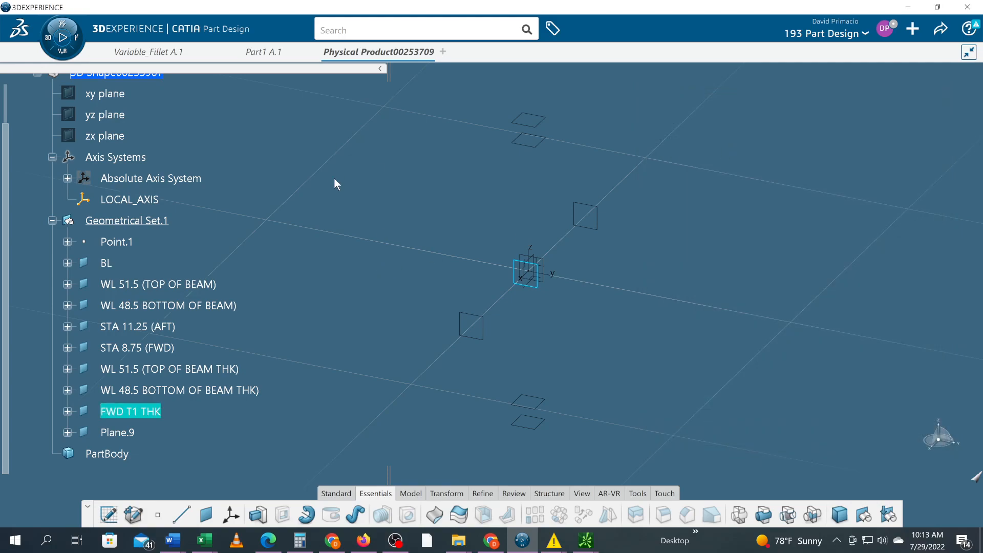
- Rename Plane.9, the opposite web thickness plane, as AFT T1 THK and clear the selection
{"action": "right_click", "coordinate": [113, 434]}
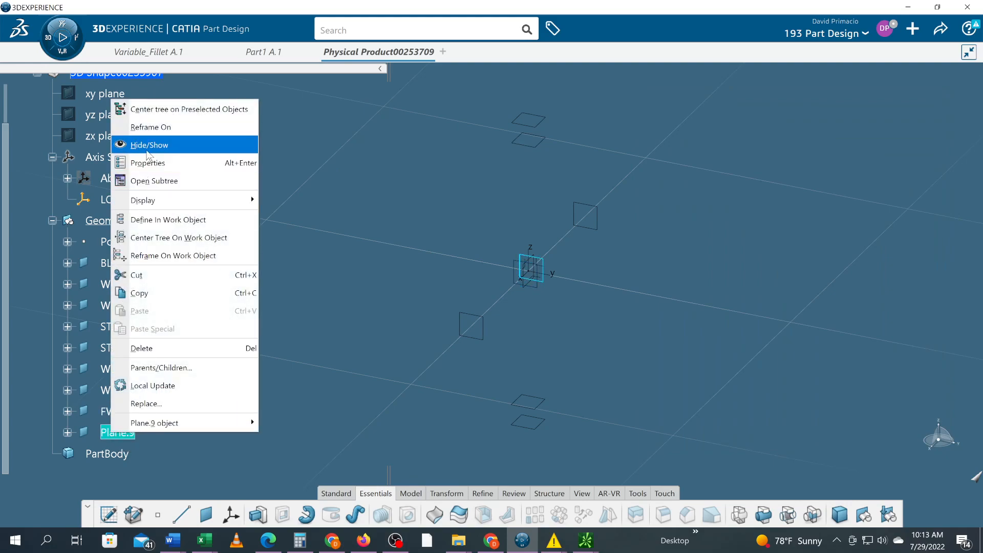
{"action": "left_click", "coordinate": [146, 164]}
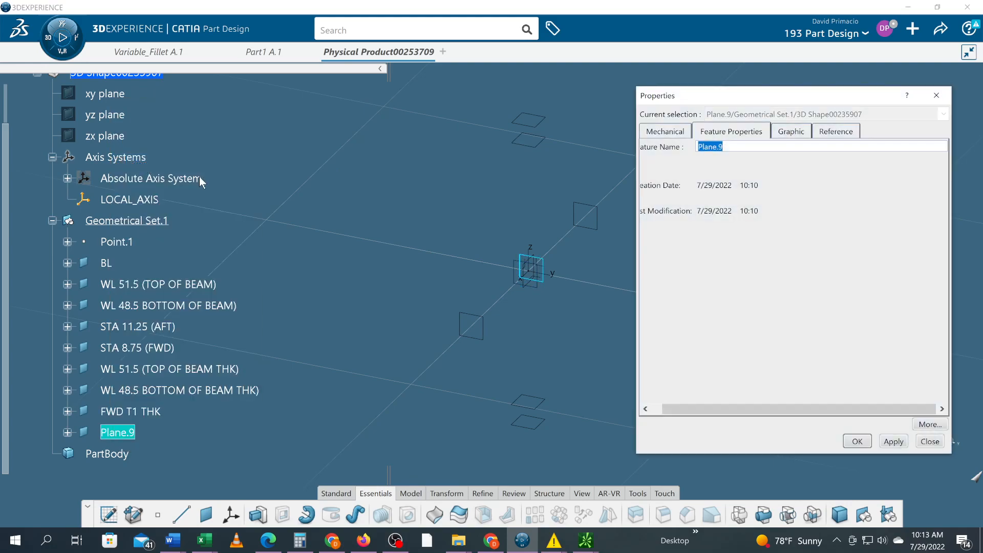
{"action": "type", "text": "FWD T1 THK"}
{"action": "double_click", "coordinate": [706, 147]}
{"action": "type", "text": "AFT"}
{"action": "key", "text": "Return"}
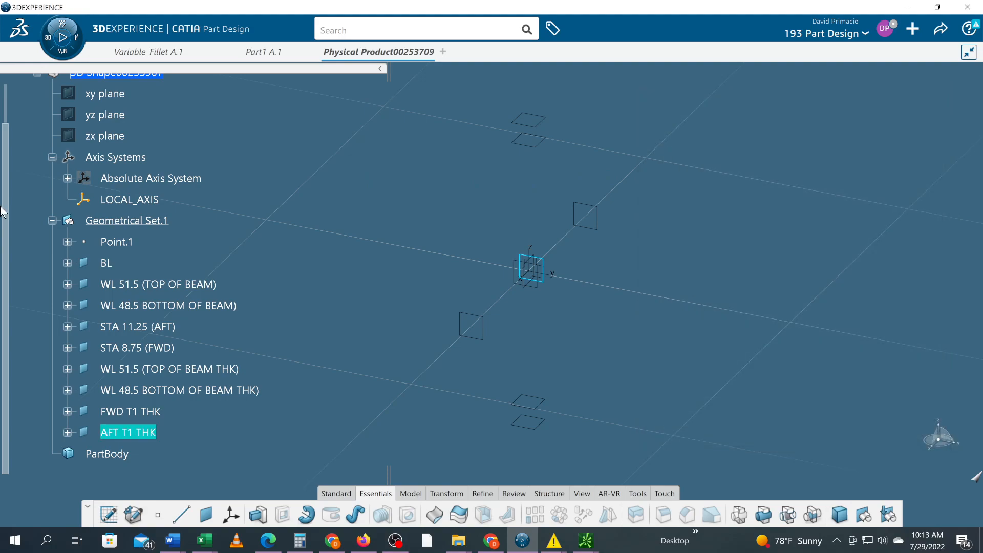
{"action": "left_click", "coordinate": [343, 263]}
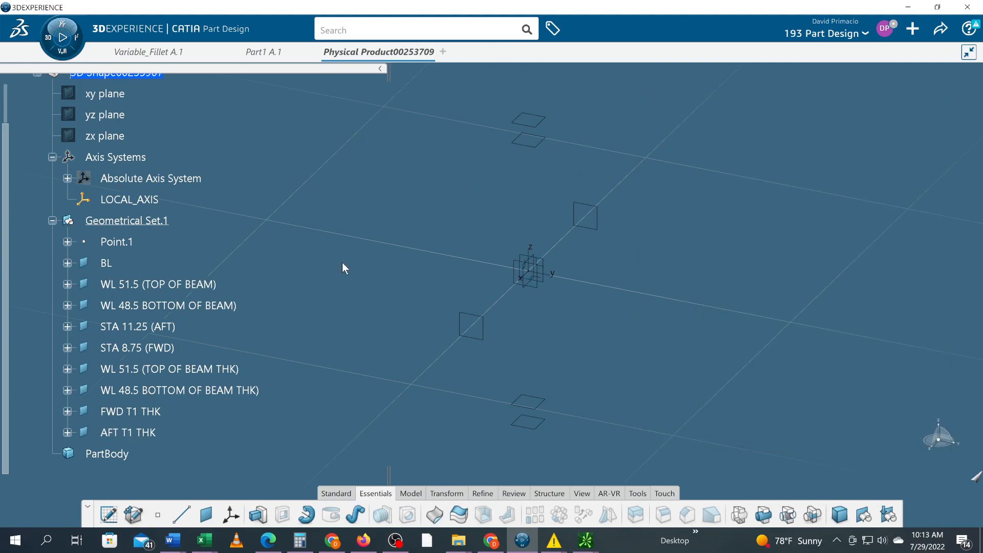
- Switch to Firefox to review the structural I-beam diagram and dimension table, and return to 3DEXPERIENCE
{"action": "key", "text": "alt+Tab"}
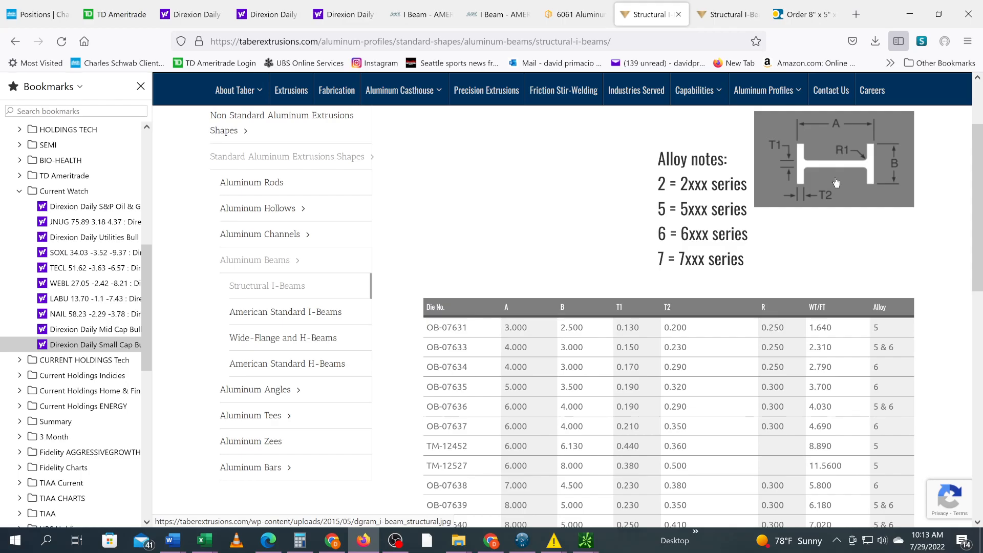
{"action": "key", "text": "alt+Tab"}
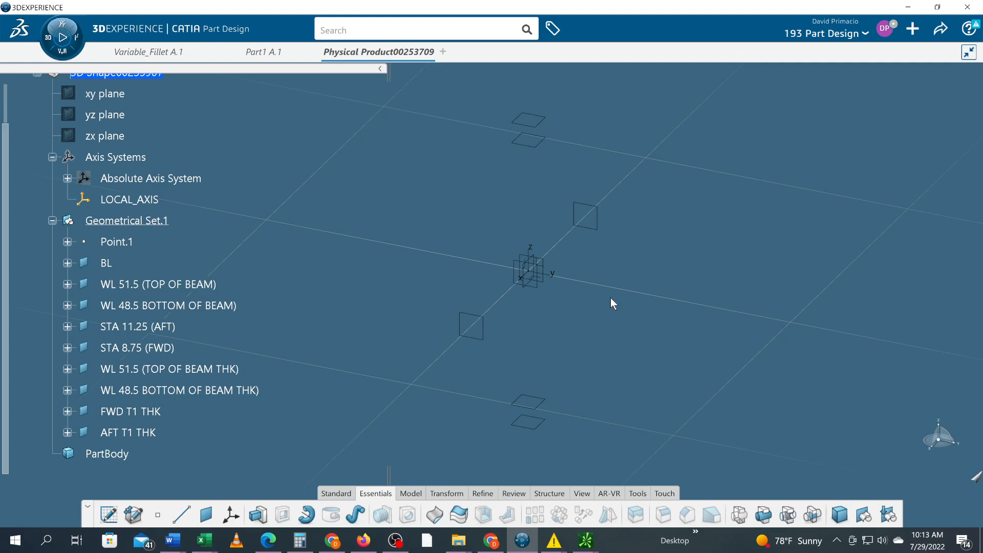
- Start a positioned sketch on the BL plane, keeping the default origin and orientation
{"action": "left_click", "coordinate": [106, 263]}
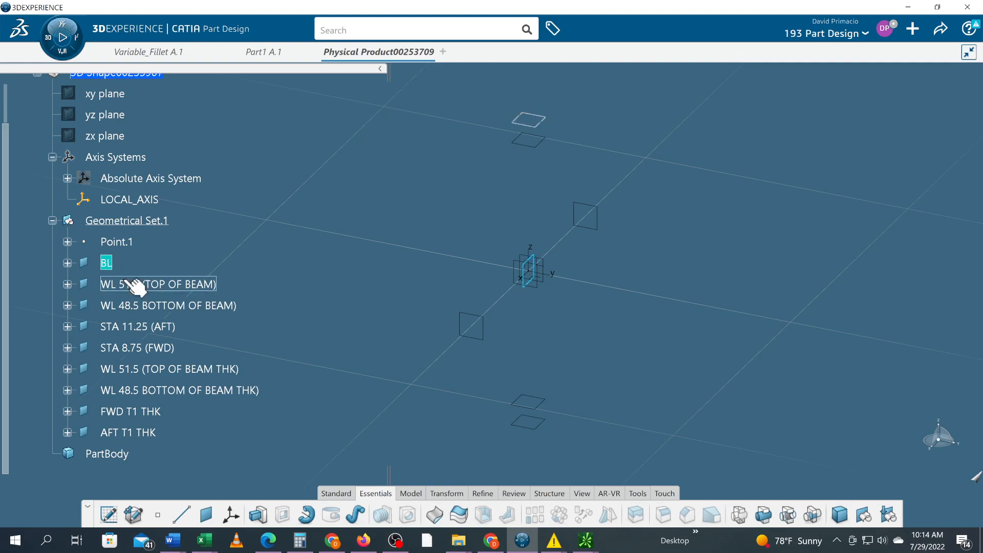
{"action": "left_click", "coordinate": [532, 282]}
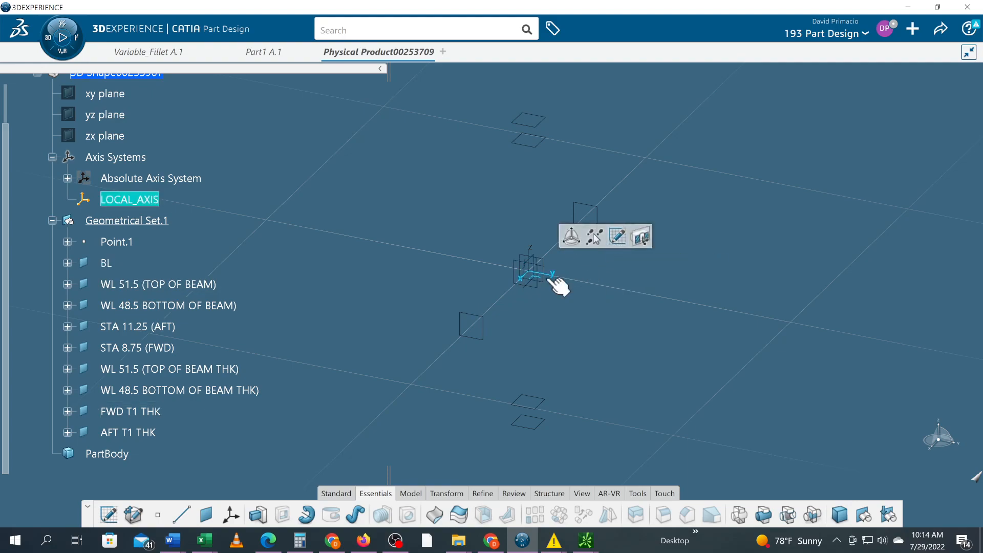
{"action": "left_click", "coordinate": [623, 340]}
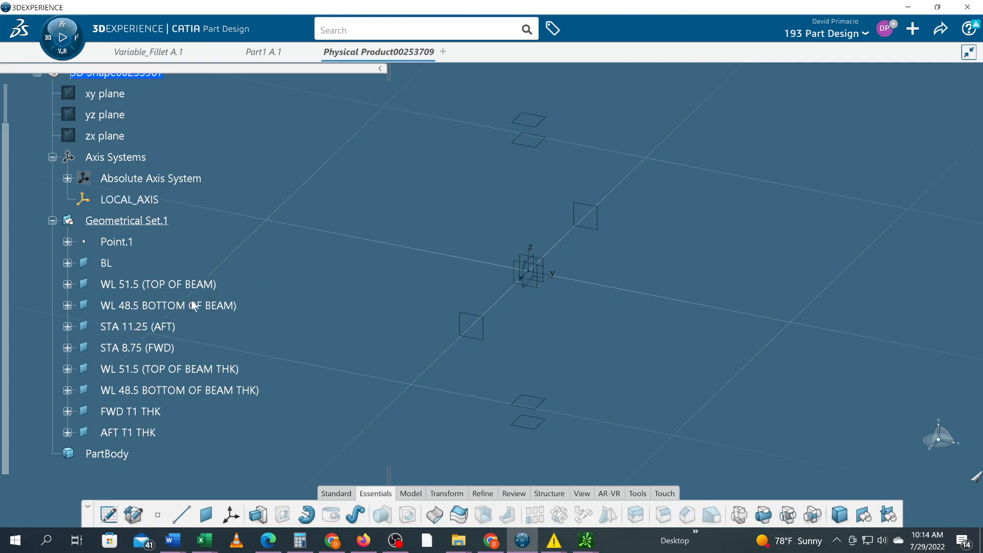
{"action": "left_click", "coordinate": [114, 262]}
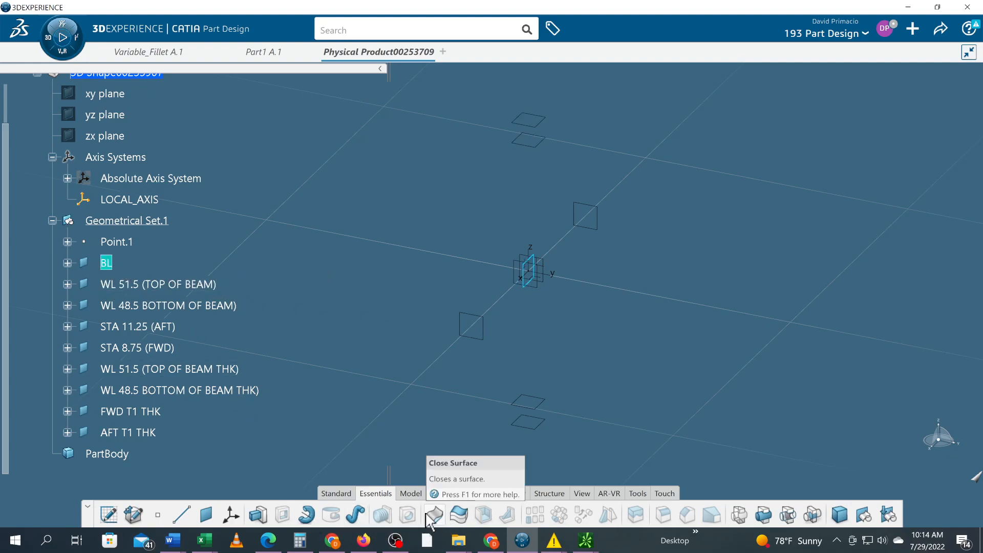
{"action": "left_click", "coordinate": [410, 495]}
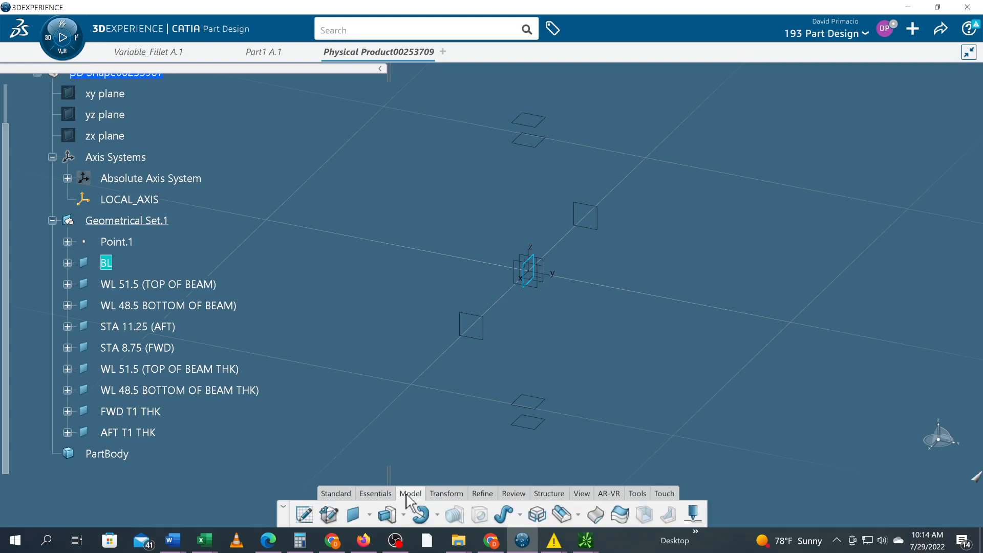
{"action": "left_click", "coordinate": [304, 518]}
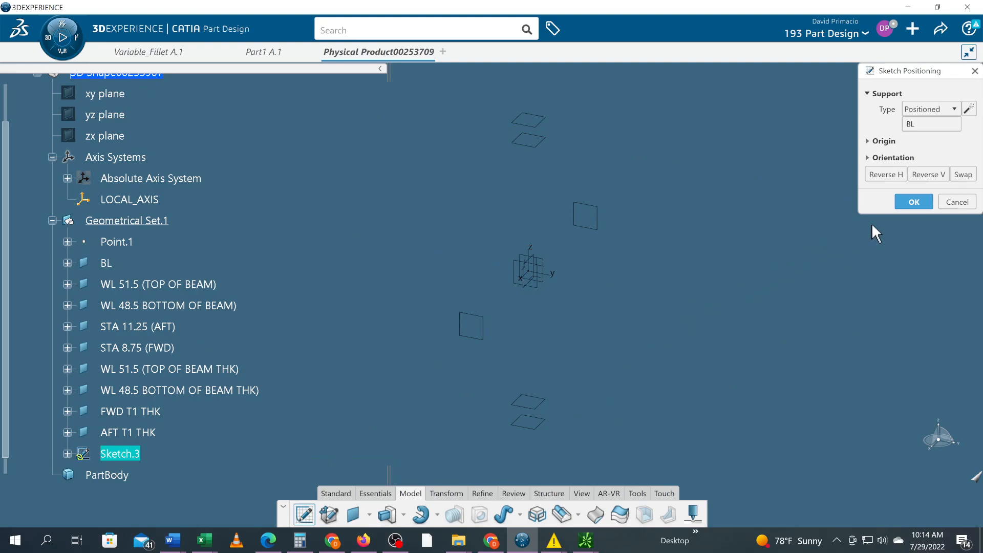
{"action": "left_click", "coordinate": [912, 202]}
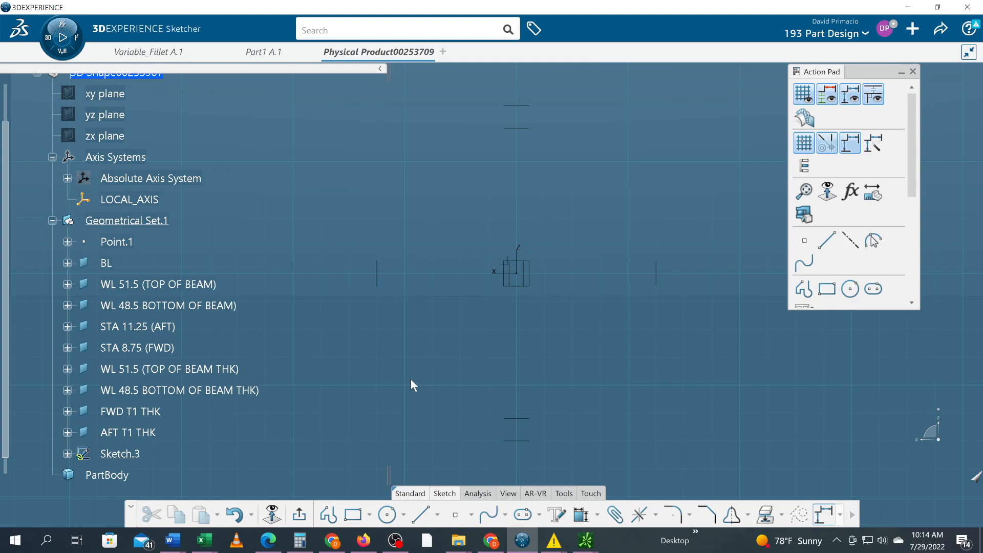
- Intersect the eight planes from WL 51.5 (TOP OF BEAM) through AFT T1 THK with the sketch, using BL as the near element
{"action": "left_click", "coordinate": [150, 285]}
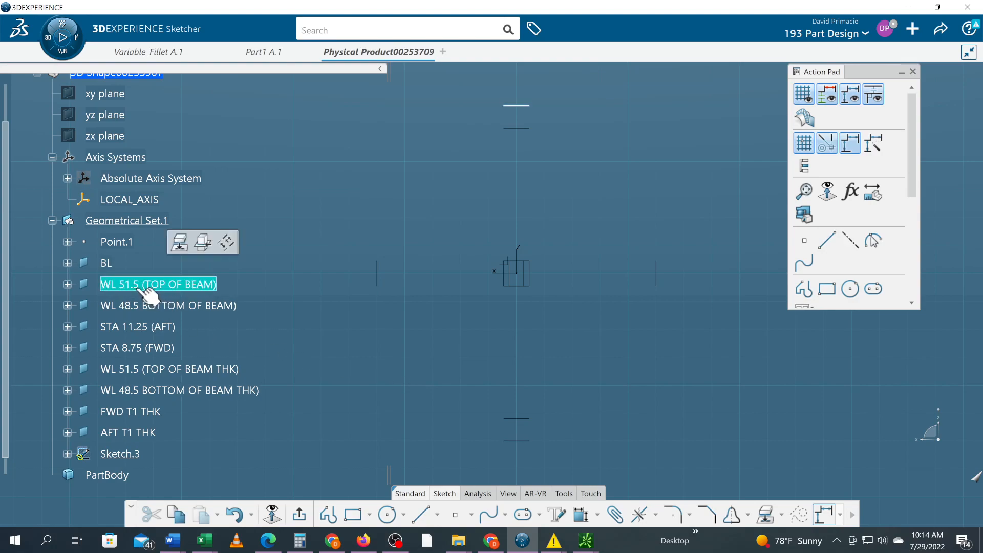
{"action": "left_click", "coordinate": [138, 433], "text": "shift"}
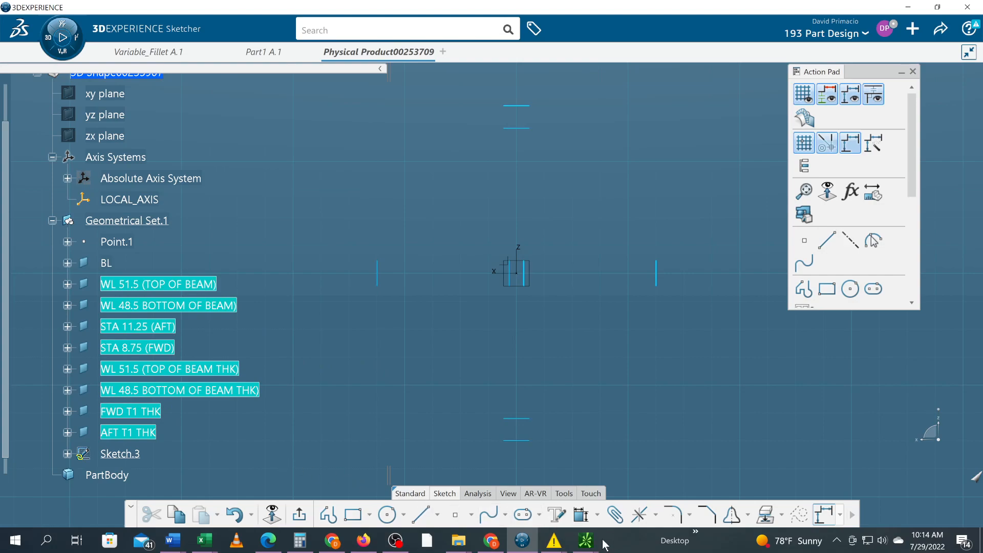
{"action": "left_click", "coordinate": [782, 515]}
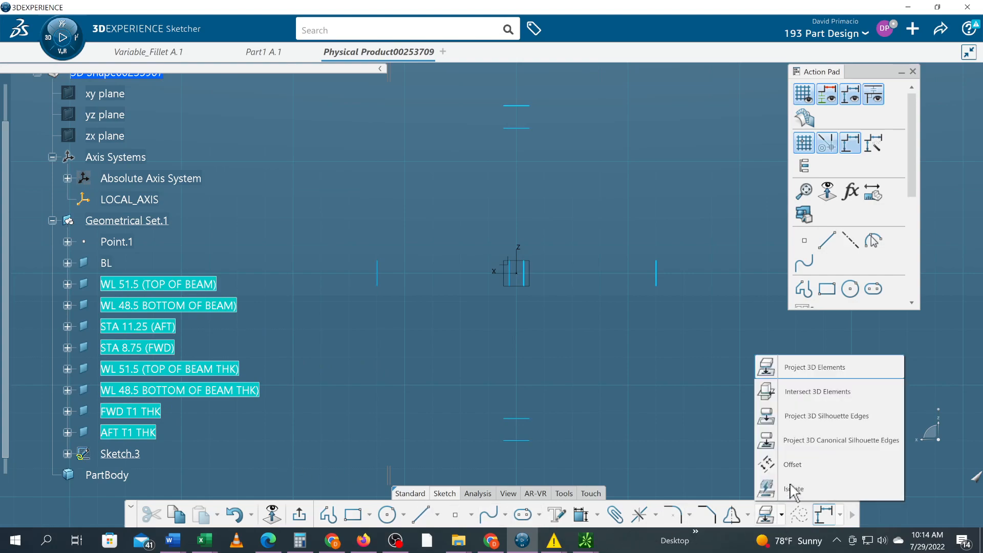
{"action": "left_click", "coordinate": [829, 399]}
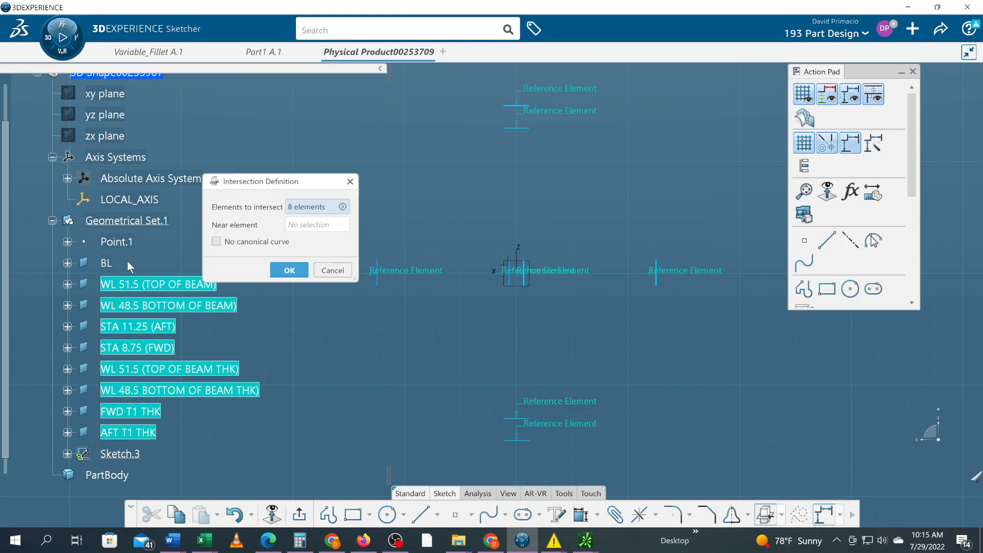
{"action": "left_click", "coordinate": [319, 228]}
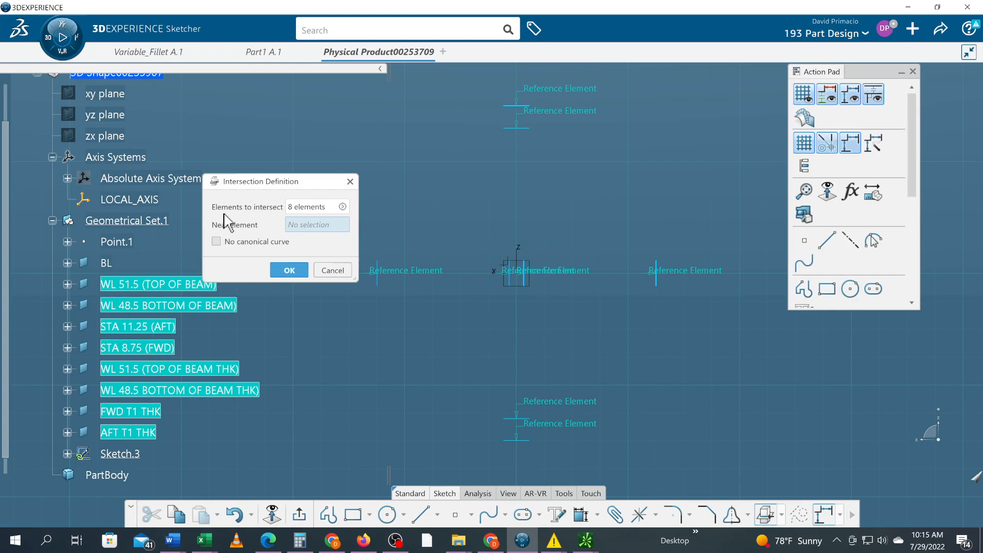
{"action": "left_click_drag", "start_coordinate": [248, 183], "coordinate": [313, 110]}
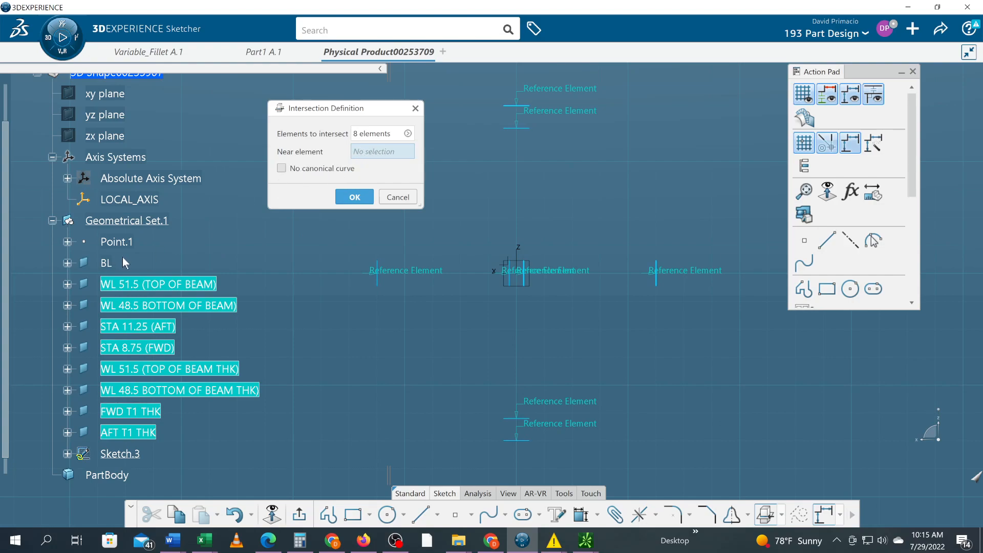
{"action": "left_click", "coordinate": [107, 262]}
{"action": "left_click", "coordinate": [349, 196]}
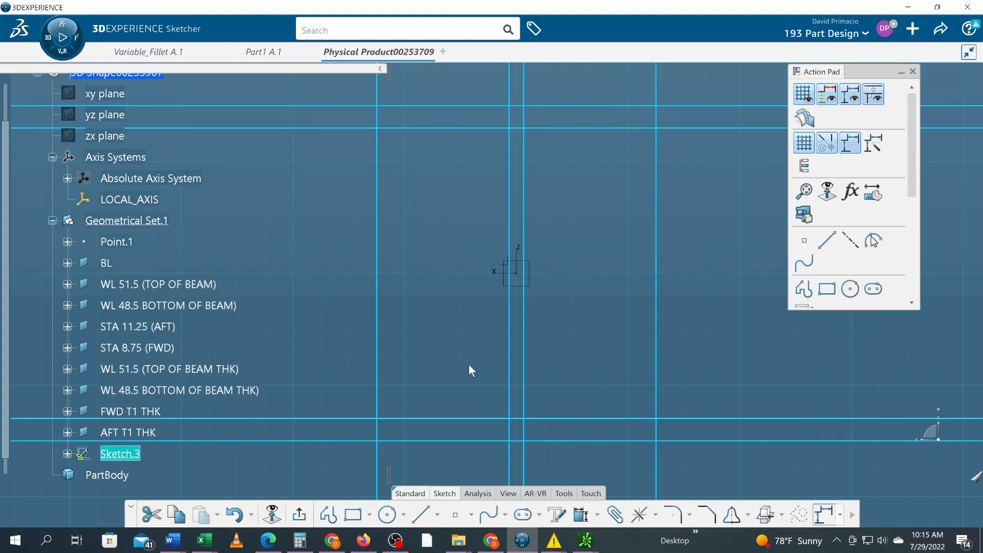
{"action": "left_click", "coordinate": [451, 326]}
- Try rounding the corner between the right web line and the top flange's inner line with a radius of about 0.22 in
{"action": "middle_click_drag", "start_coordinate": [448, 279], "coordinate": [424, 417]}
{"action": "mouse_move", "coordinate": [424, 362]}
{"action": "middle_mouse_down"}
{"action": "mouse_move", "coordinate": [428, 371]}
{"action": "mouse_move", "coordinate": [426, 349]}
{"action": "middle_mouse_up"}
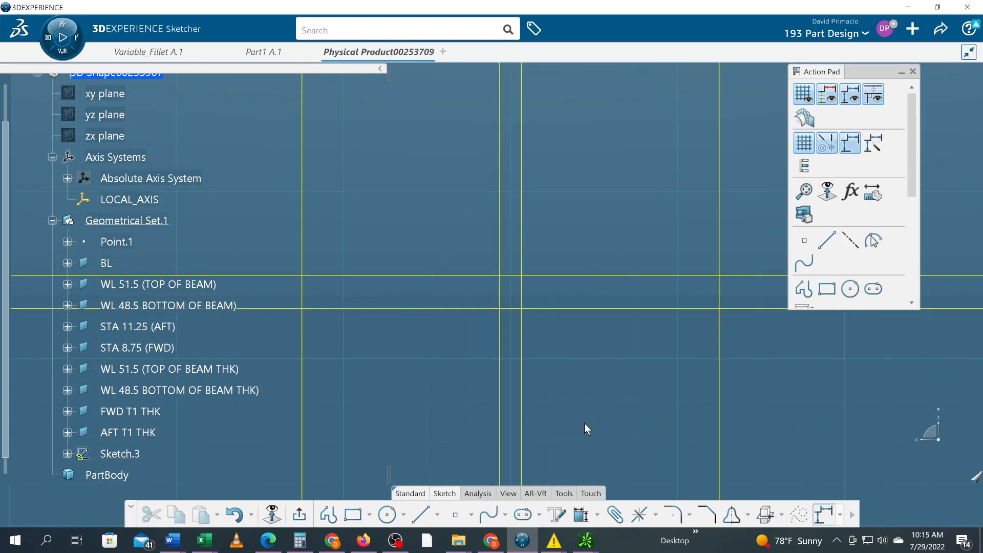
{"action": "middle_click_drag", "start_coordinate": [591, 417], "coordinate": [570, 383]}
{"action": "left_click", "coordinate": [673, 514]}
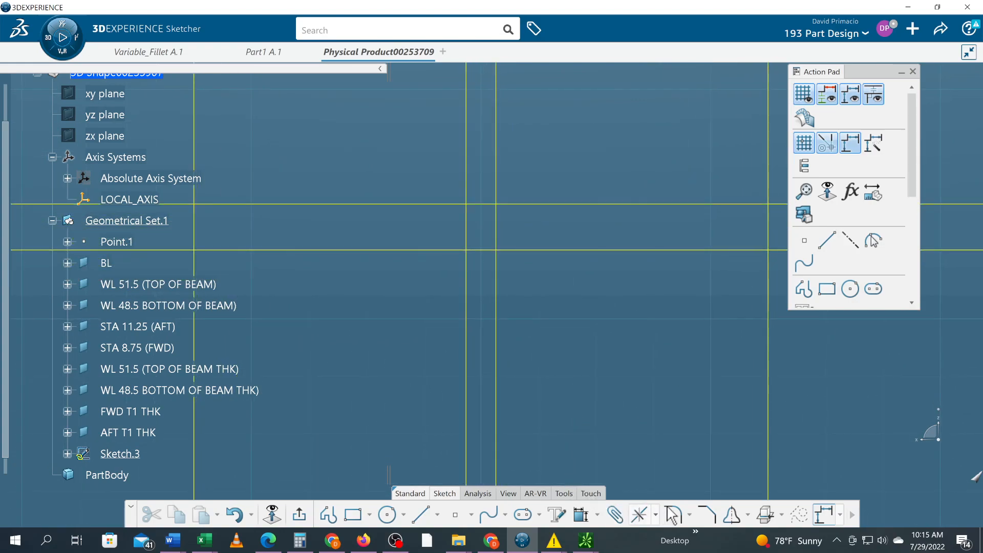
{"action": "left_click", "coordinate": [498, 292]}
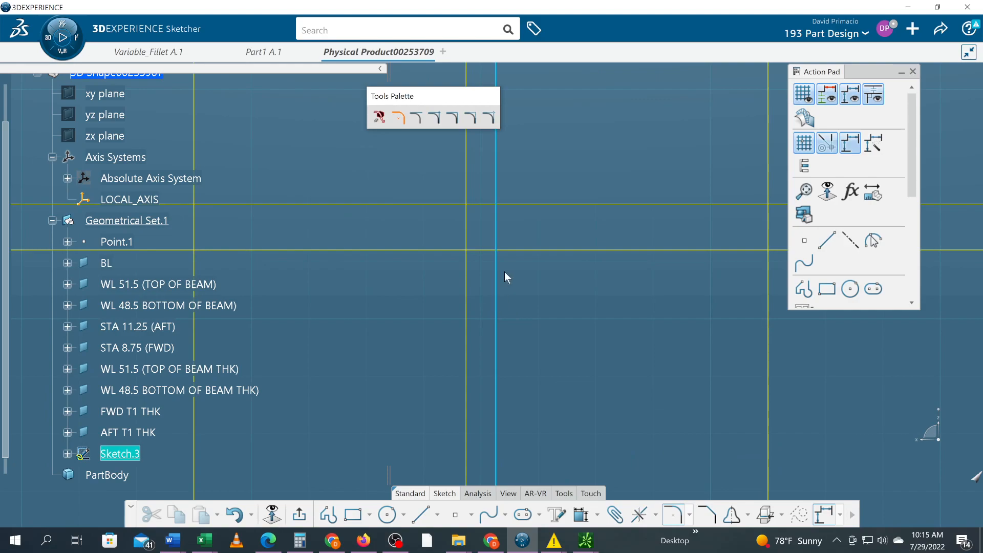
{"action": "left_click", "coordinate": [559, 268]}
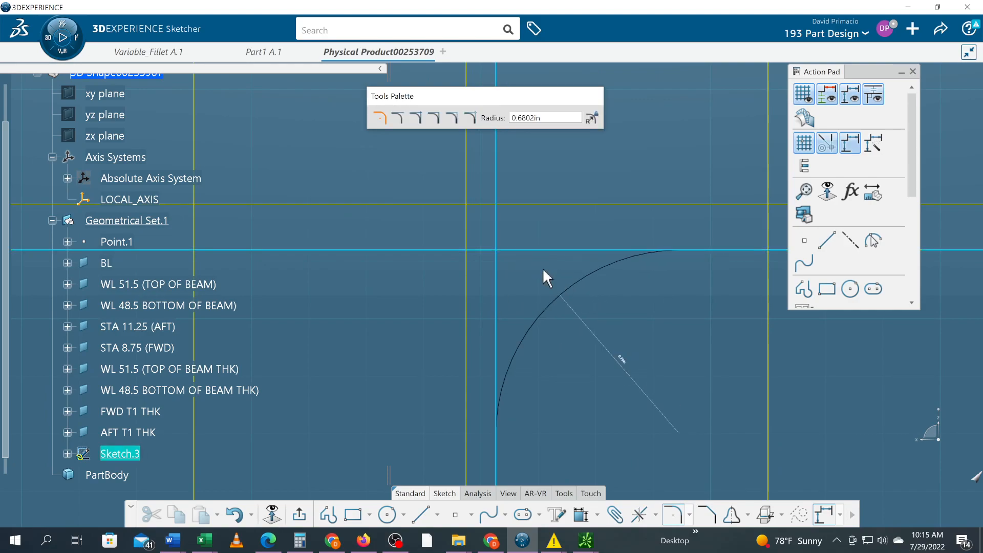
{"action": "left_click", "coordinate": [527, 264]}
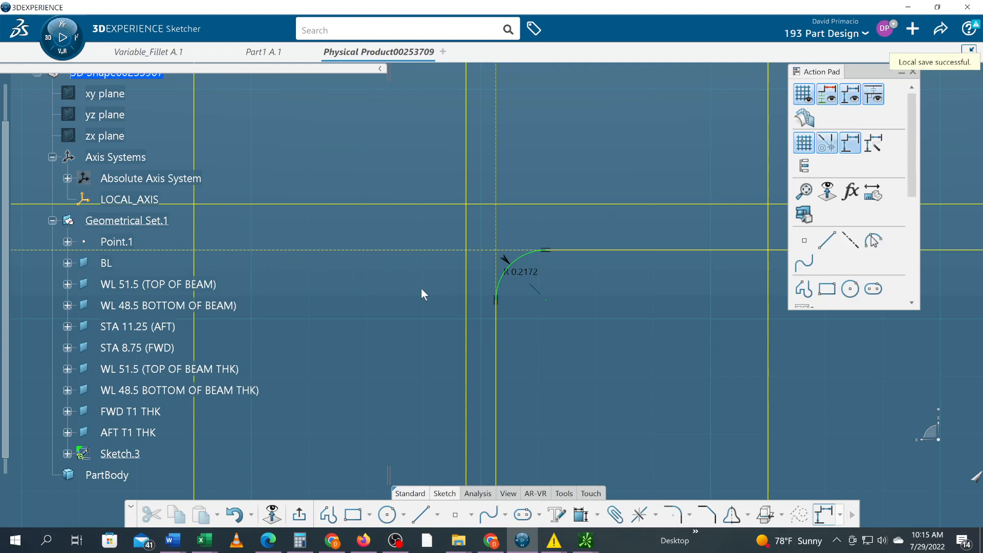
{"action": "mouse_move", "coordinate": [613, 366]}
{"action": "middle_mouse_down"}
{"action": "mouse_move", "coordinate": [608, 385]}
{"action": "mouse_move", "coordinate": [578, 405]}
{"action": "mouse_move", "coordinate": [619, 346]}
{"action": "middle_mouse_up"}
{"action": "key", "text": "ctrl+z"}
- Try to trim the left outer line against the inner and outer lines of the bottom flange
{"action": "middle_click_drag", "start_coordinate": [459, 410], "coordinate": [420, 314]}
{"action": "mouse_move", "coordinate": [380, 376]}
{"action": "middle_mouse_down"}
{"action": "mouse_move", "coordinate": [394, 305]}
{"action": "mouse_move", "coordinate": [406, 304]}
{"action": "middle_mouse_up"}
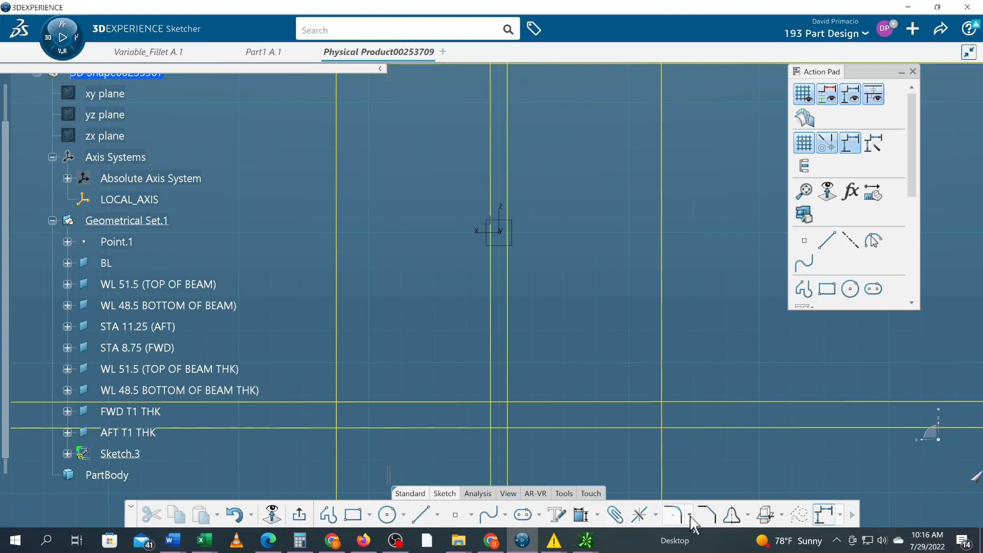
{"action": "left_click", "coordinate": [656, 515]}
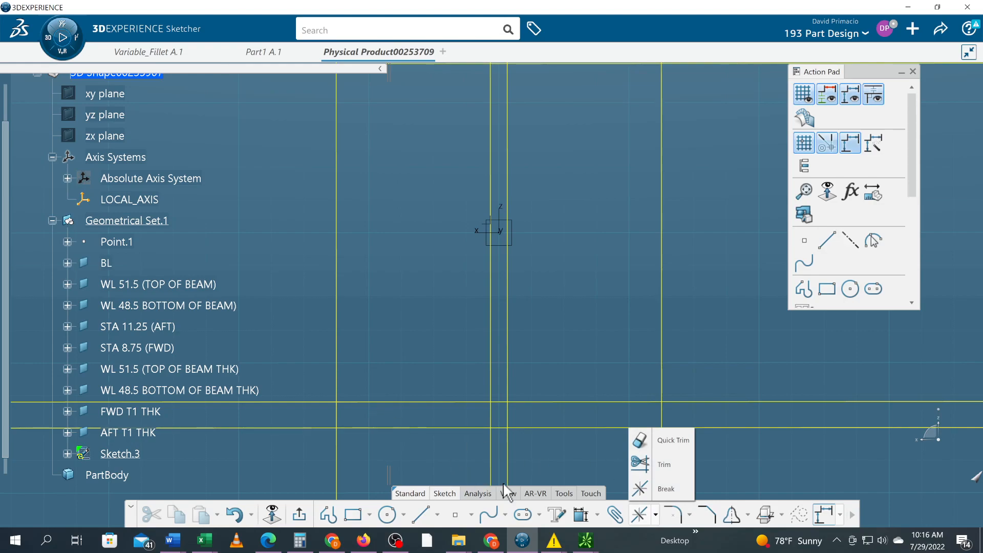
{"action": "left_click", "coordinate": [640, 465]}
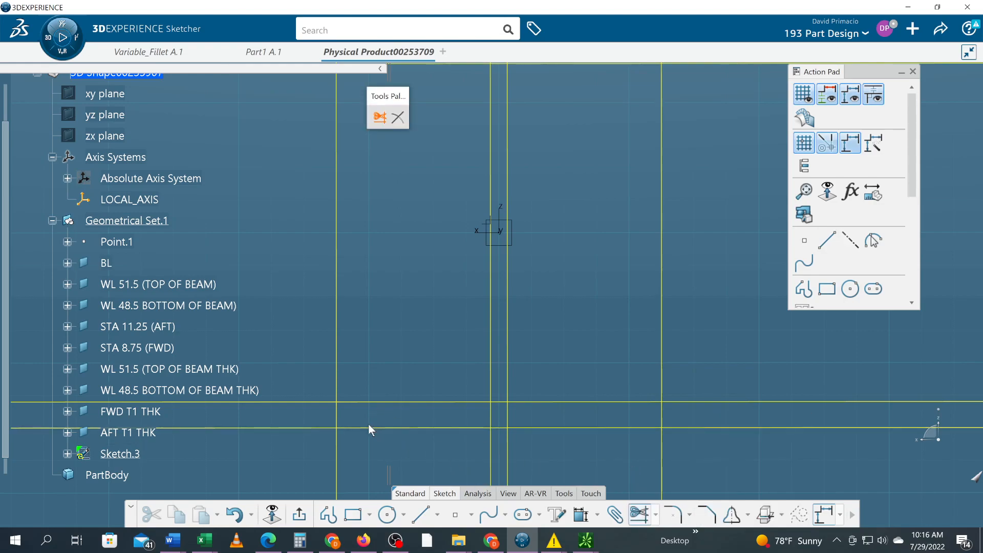
{"action": "left_click", "coordinate": [339, 411]}
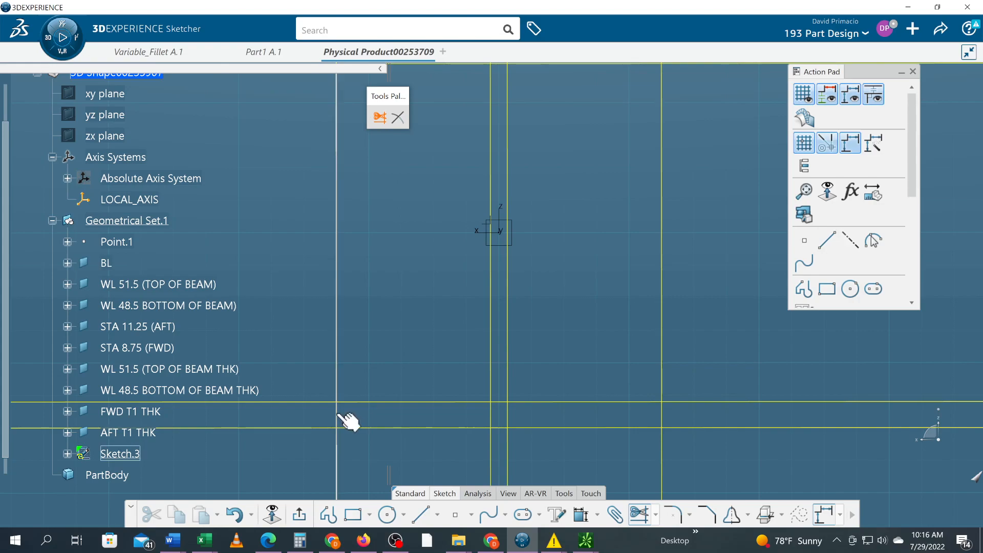
{"action": "left_click", "coordinate": [361, 403]}
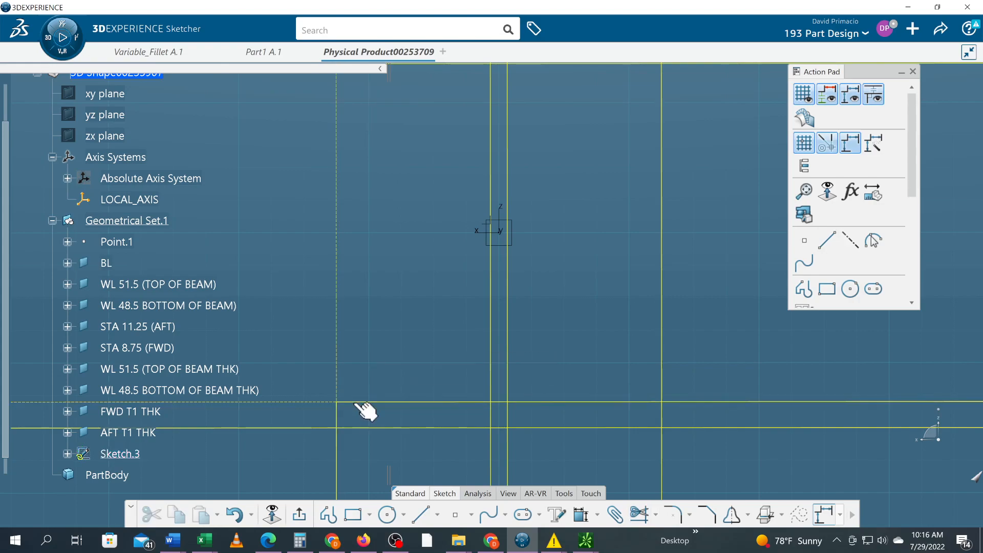
{"action": "left_click", "coordinate": [639, 513]}
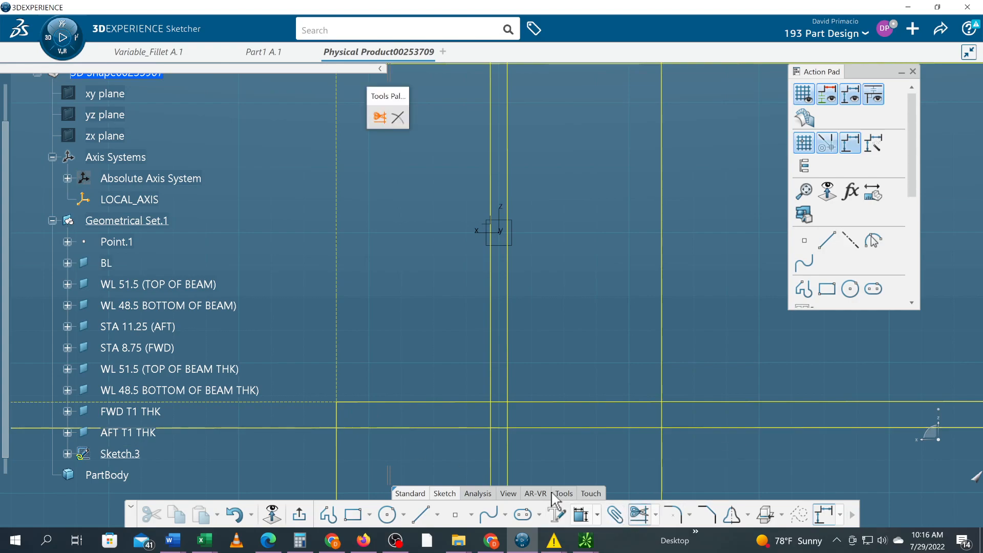
{"action": "left_click", "coordinate": [347, 427]}
{"action": "left_click", "coordinate": [343, 427]}
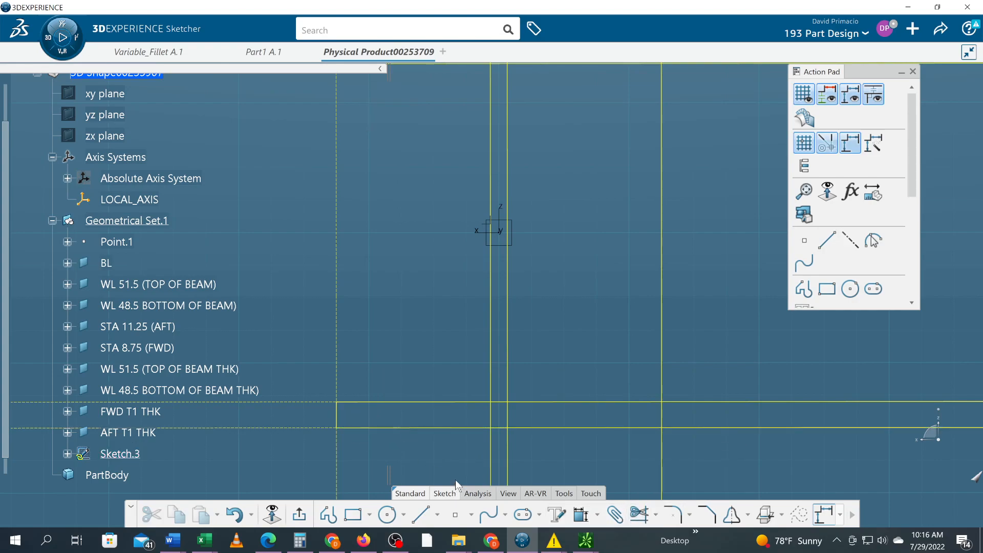
{"action": "mouse_move", "coordinate": [384, 261]}
{"action": "middle_mouse_down"}
{"action": "mouse_move", "coordinate": [430, 431]}
{"action": "mouse_move", "coordinate": [396, 340]}
{"action": "middle_mouse_up"}
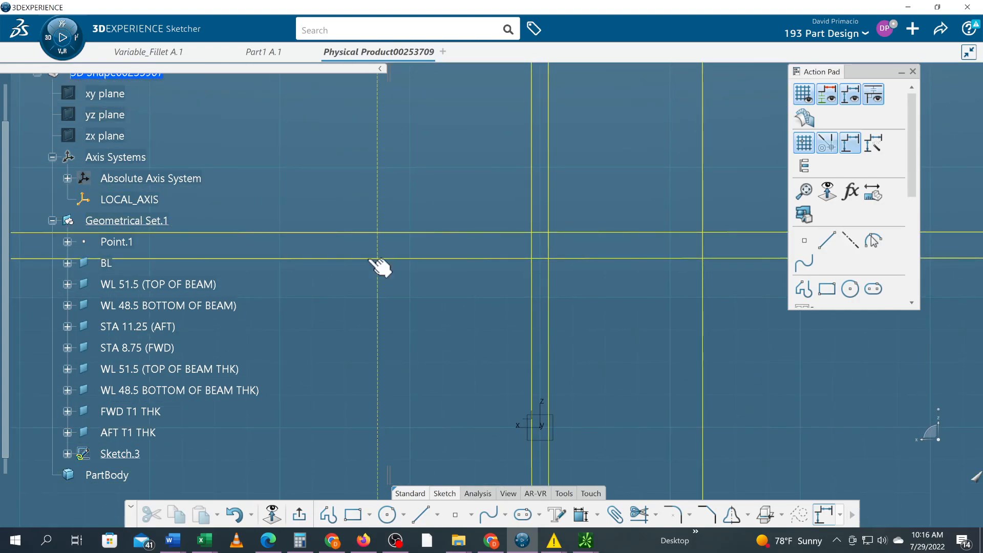
{"action": "mouse_move", "coordinate": [410, 344]}
{"action": "middle_mouse_down"}
{"action": "mouse_move", "coordinate": [402, 328]}
{"action": "mouse_move", "coordinate": [408, 336]}
{"action": "mouse_move", "coordinate": [382, 354]}
{"action": "mouse_move", "coordinate": [354, 259]}
{"action": "mouse_move", "coordinate": [362, 321]}
{"action": "middle_mouse_up"}
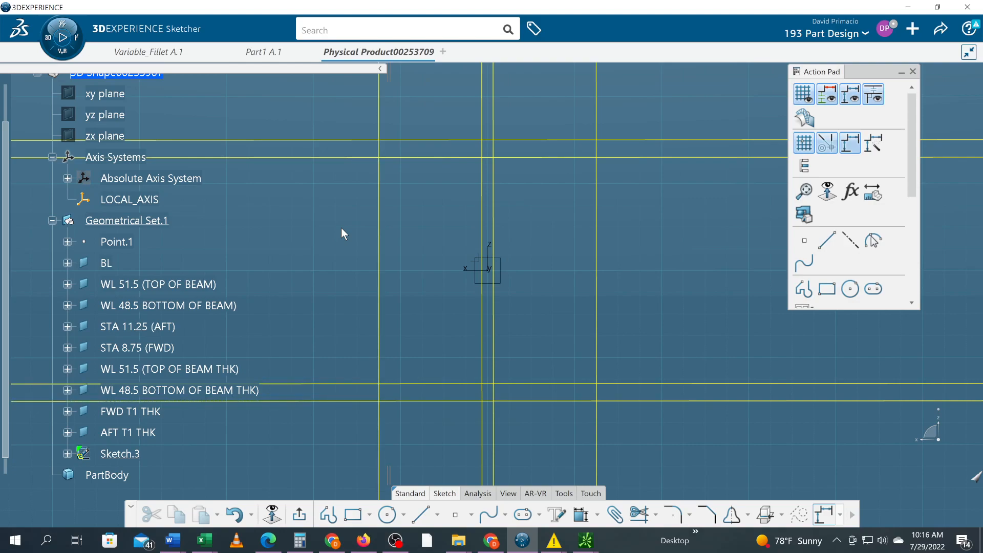
- Break the bottom flange's inner line at the web's centre, H -10 in, V 48.7 in
{"action": "middle_click_drag", "start_coordinate": [444, 438], "coordinate": [377, 308]}
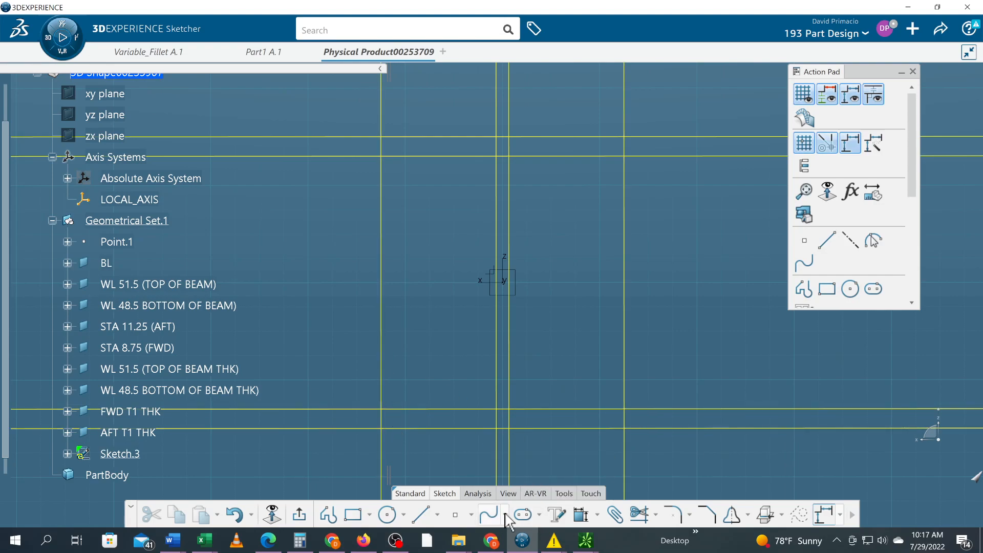
{"action": "left_click", "coordinate": [654, 516]}
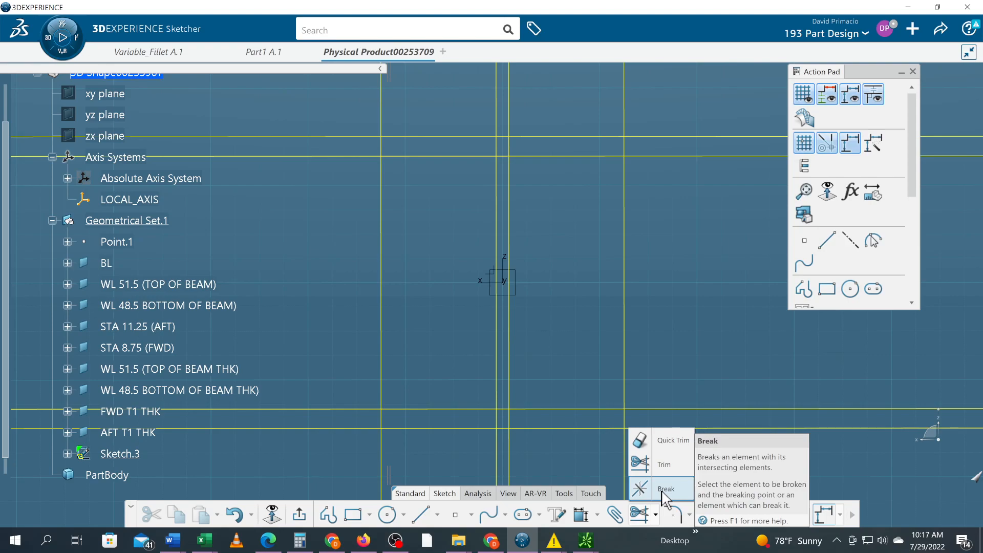
{"action": "left_click", "coordinate": [664, 492]}
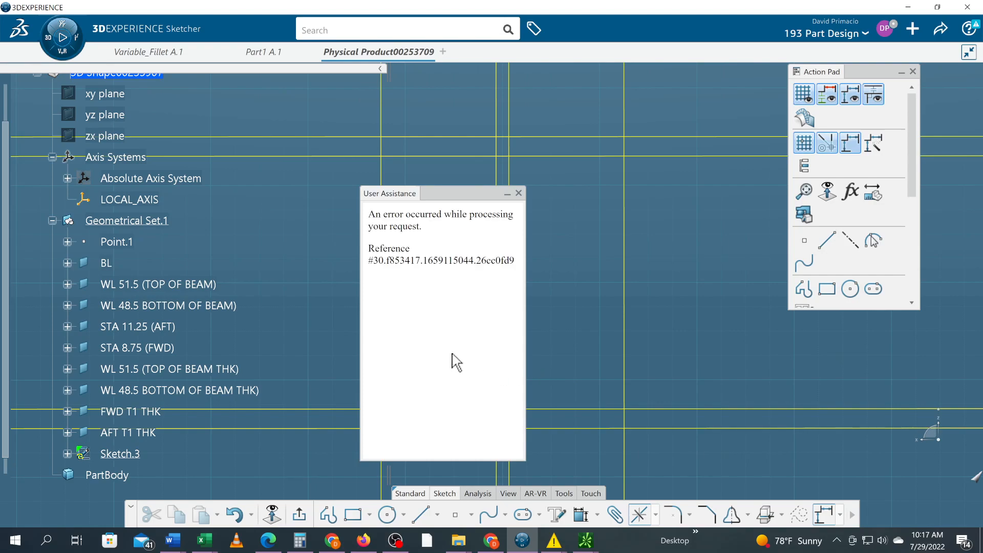
{"action": "left_click", "coordinate": [519, 193]}
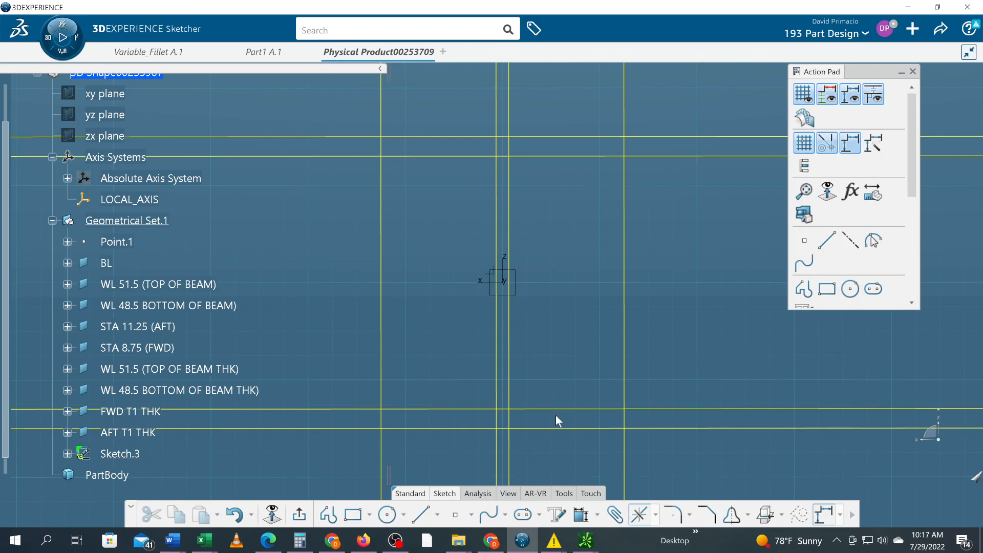
{"action": "left_click", "coordinate": [639, 514]}
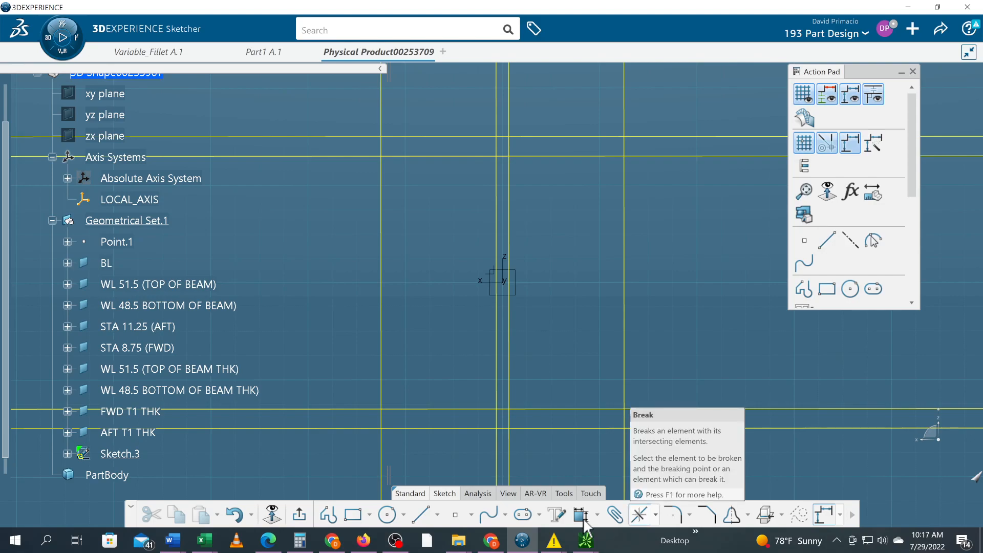
{"action": "left_click", "coordinate": [429, 409]}
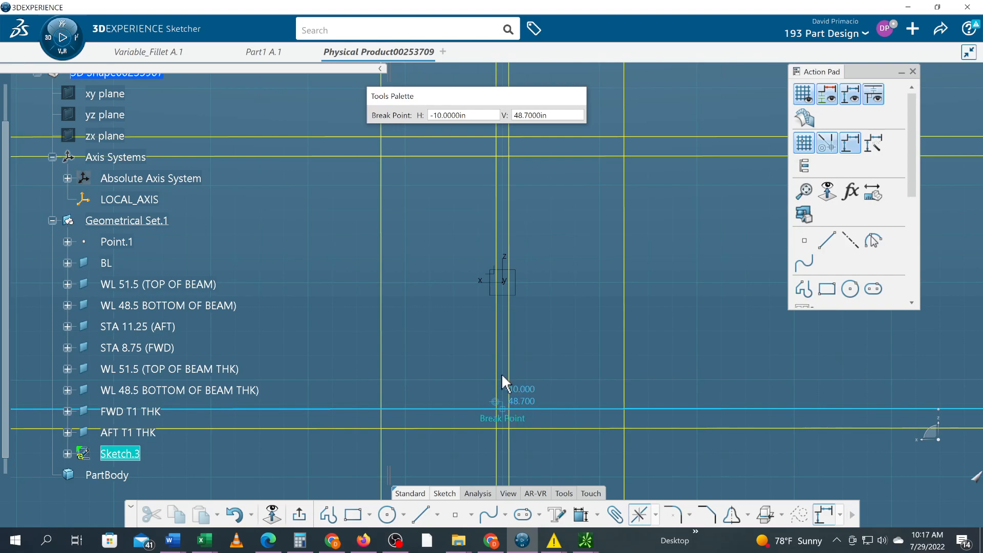
{"action": "mouse_move", "coordinate": [532, 397]}
{"action": "middle_mouse_down"}
{"action": "mouse_move", "coordinate": [533, 407]}
{"action": "mouse_move", "coordinate": [529, 179]}
{"action": "middle_mouse_up"}
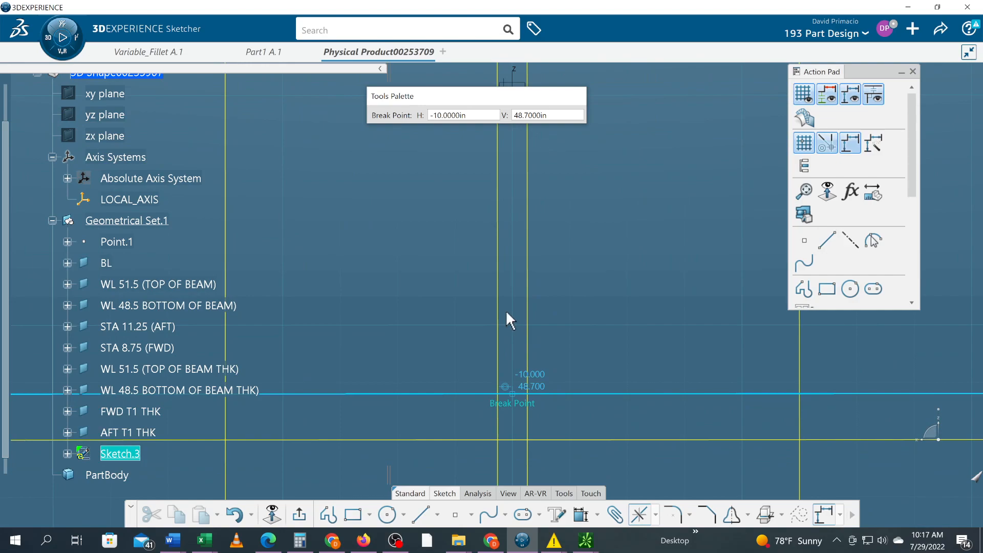
{"action": "left_click", "coordinate": [506, 321]}
- Break the top flange's inner line at the left outer line, H -11.25 in, and try breaking the right outer line
{"action": "middle_click_drag", "start_coordinate": [449, 296], "coordinate": [421, 489]}
{"action": "mouse_move", "coordinate": [380, 308]}
{"action": "middle_mouse_down"}
{"action": "mouse_move", "coordinate": [379, 485]}
{"action": "mouse_move", "coordinate": [368, 544]}
{"action": "middle_mouse_up"}
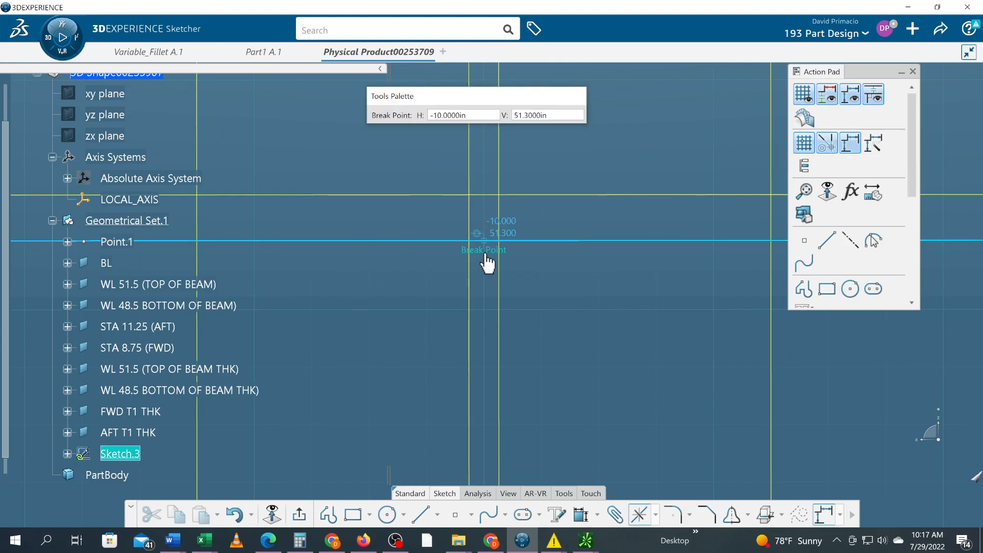
{"action": "mouse_move", "coordinate": [333, 325]}
{"action": "middle_mouse_down"}
{"action": "mouse_move", "coordinate": [476, 207]}
{"action": "mouse_move", "coordinate": [477, 180]}
{"action": "middle_mouse_up"}
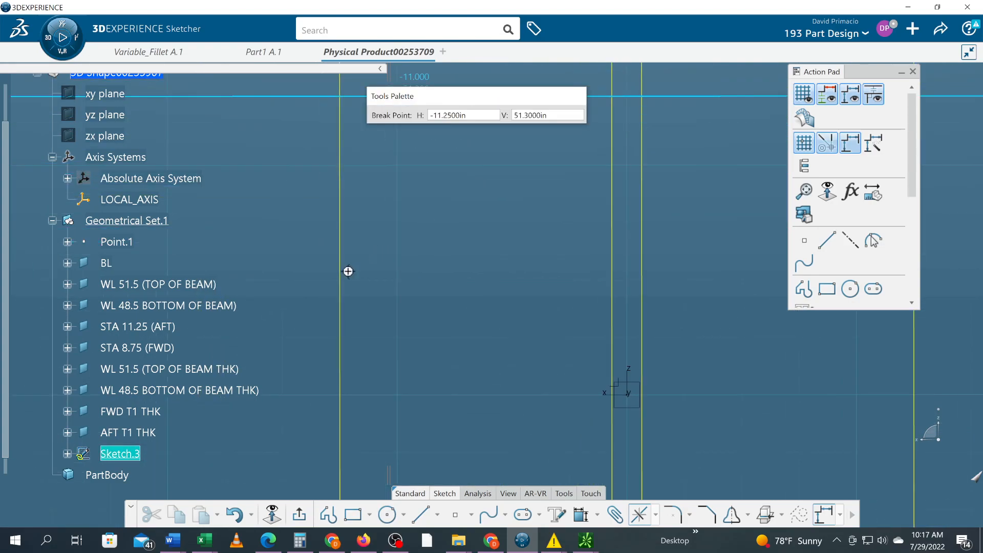
{"action": "left_click", "coordinate": [345, 266]}
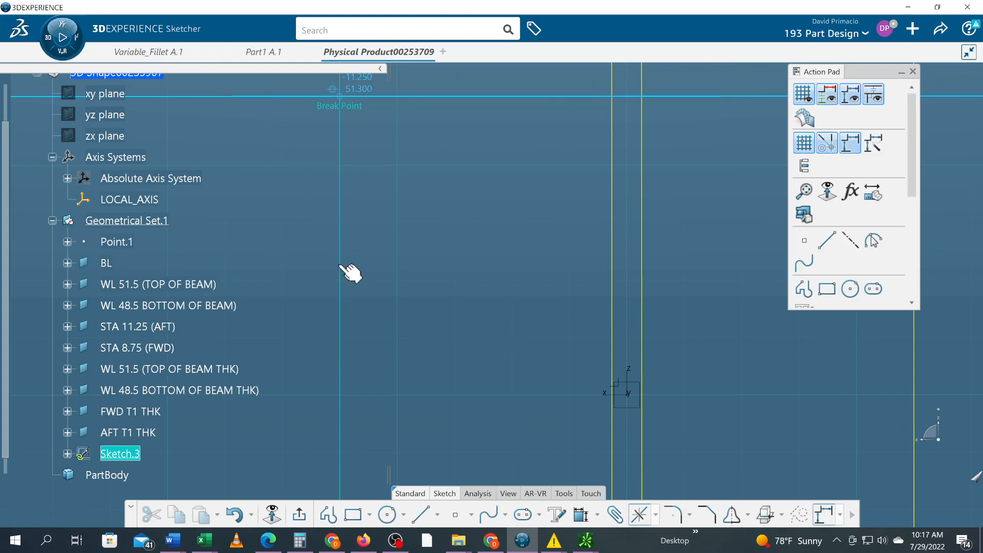
{"action": "left_click", "coordinate": [350, 324]}
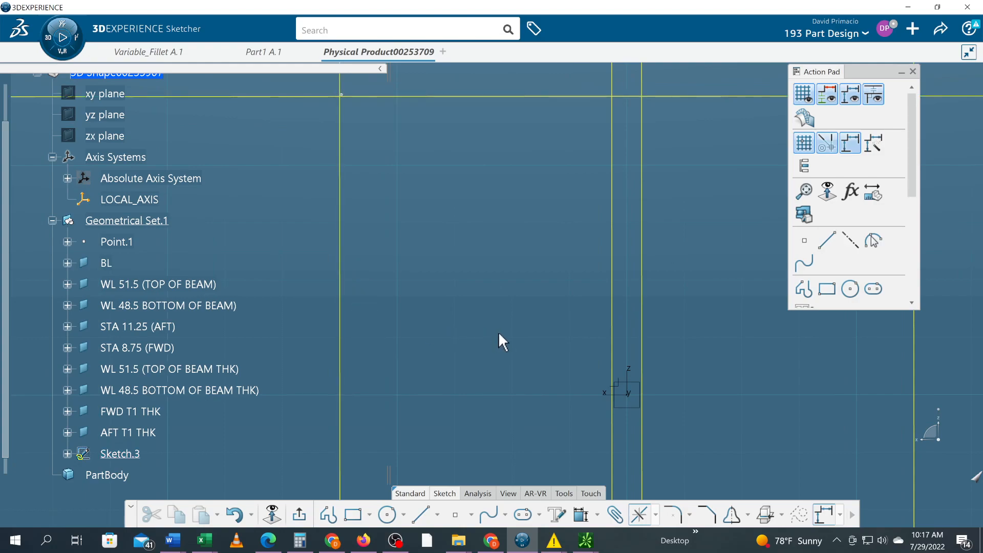
{"action": "middle_click_drag", "start_coordinate": [636, 348], "coordinate": [358, 347]}
{"action": "left_click", "coordinate": [566, 310]}
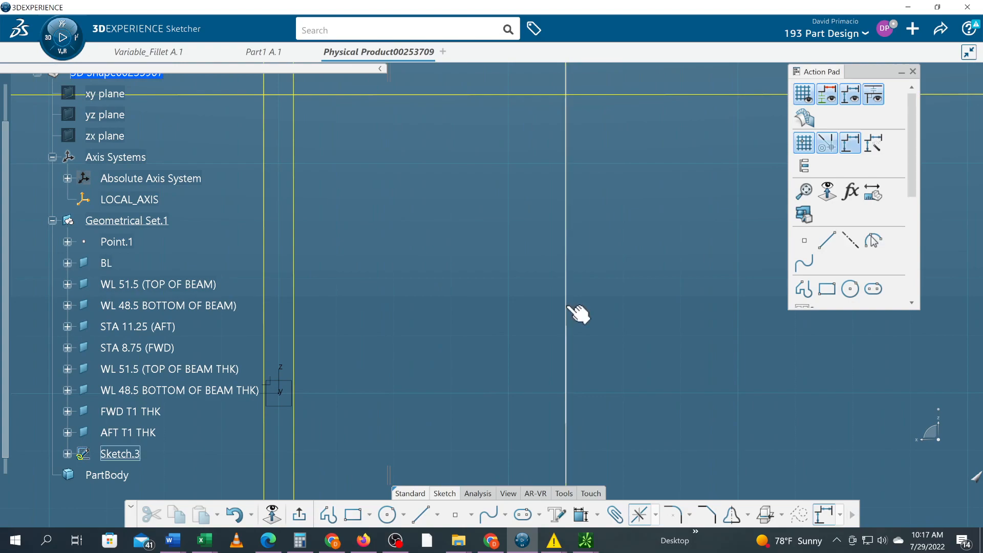
{"action": "left_click", "coordinate": [598, 359]}
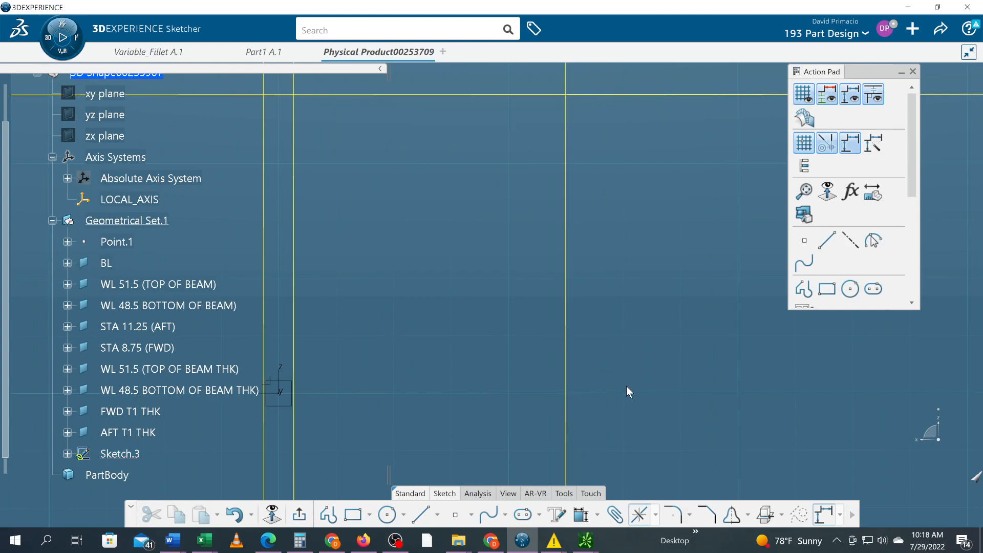
- Break the top flange's inner line between the two web lines, at the web's centre
{"action": "mouse_move", "coordinate": [484, 328]}
{"action": "middle_mouse_down", "text": "ctrl"}
{"action": "mouse_move", "coordinate": [480, 410]}
{"action": "mouse_move", "coordinate": [487, 323]}
{"action": "mouse_move", "coordinate": [553, 338]}
{"action": "middle_mouse_up", "text": "ctrl"}
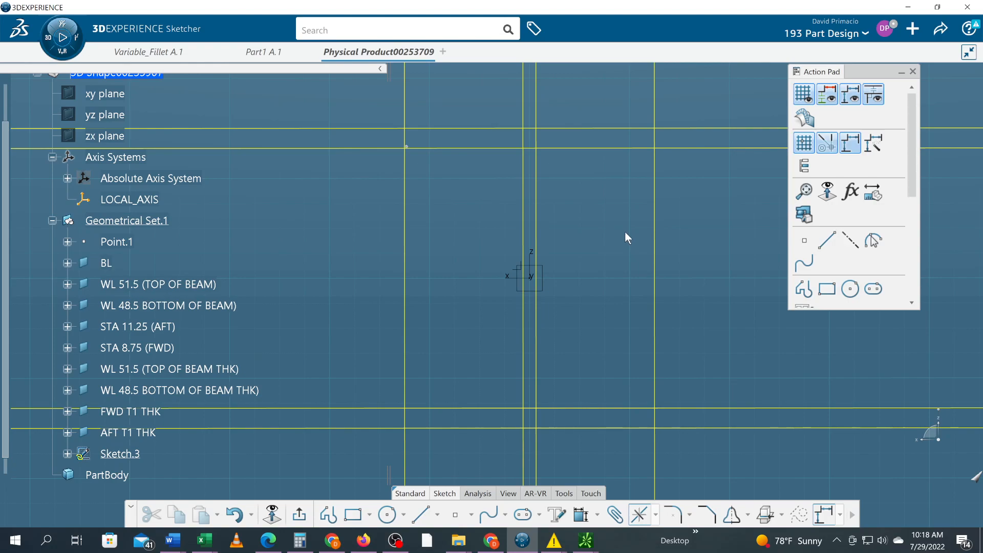
{"action": "left_click", "coordinate": [635, 517]}
{"action": "left_click", "coordinate": [595, 149]}
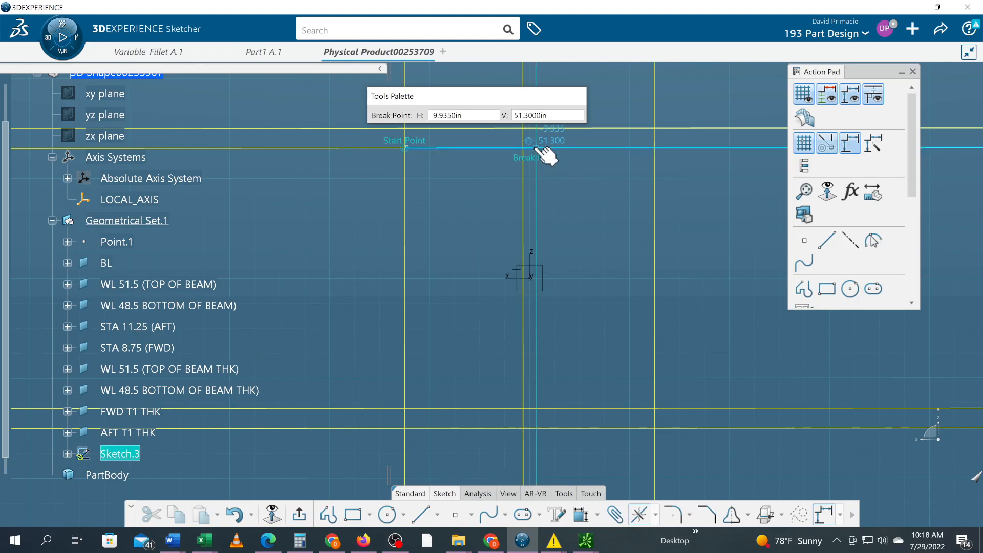
{"action": "left_click", "coordinate": [532, 148]}
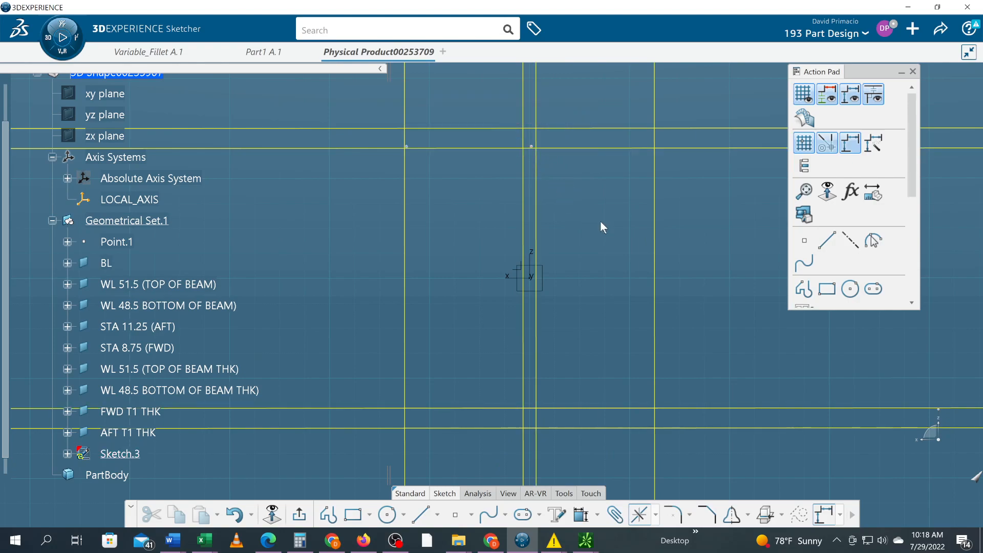
- Trim the bottom flange's outer and inner lines with the right outer line to close the flange's right end
{"action": "mouse_move", "coordinate": [602, 227]}
{"action": "middle_mouse_down"}
{"action": "mouse_move", "coordinate": [507, 366]}
{"action": "mouse_move", "coordinate": [529, 306]}
{"action": "mouse_move", "coordinate": [433, 324]}
{"action": "mouse_move", "coordinate": [671, 301]}
{"action": "mouse_move", "coordinate": [390, 318]}
{"action": "mouse_move", "coordinate": [391, 406]}
{"action": "middle_mouse_up"}
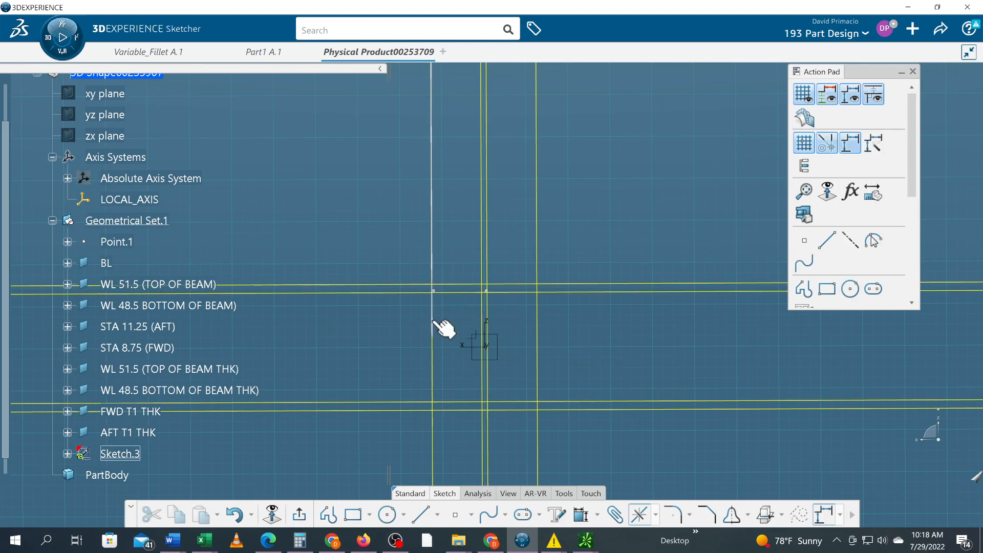
{"action": "mouse_move", "coordinate": [450, 278]}
{"action": "middle_mouse_down"}
{"action": "mouse_move", "coordinate": [443, 321]}
{"action": "mouse_move", "coordinate": [356, 354]}
{"action": "mouse_move", "coordinate": [419, 338]}
{"action": "middle_mouse_up"}
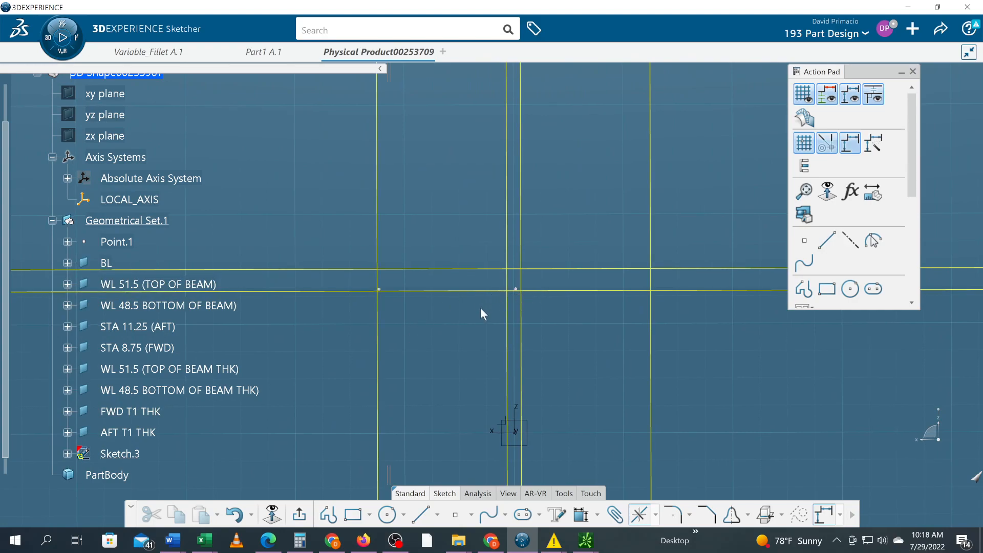
{"action": "scroll", "coordinate": [440, 361], "scroll_direction": "down", "scroll_amount": 3}
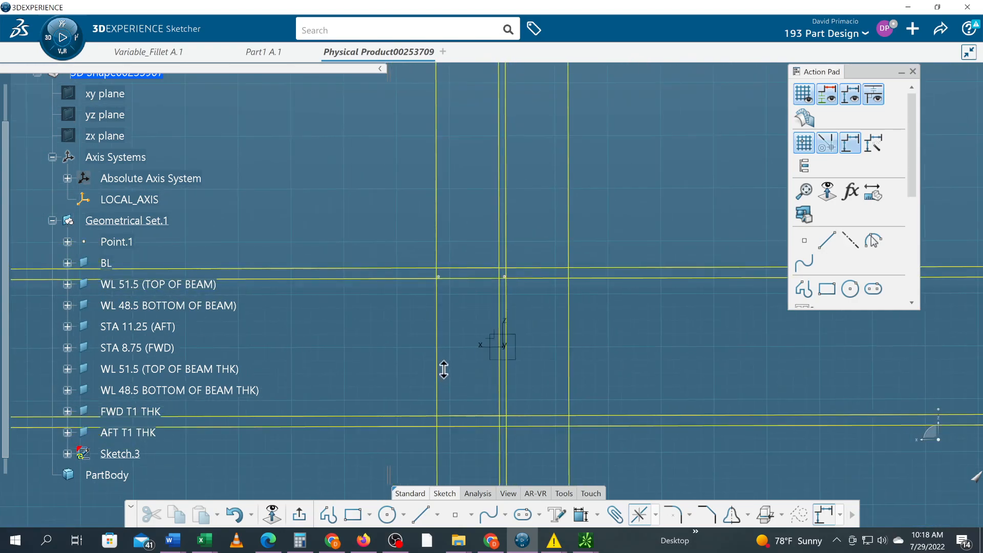
{"action": "middle_click_drag", "start_coordinate": [473, 425], "coordinate": [450, 379]}
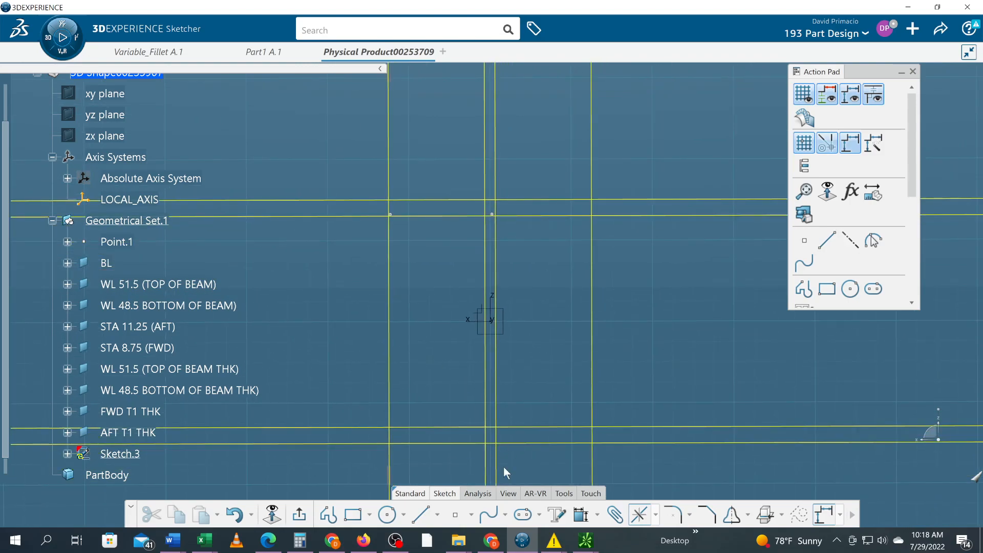
{"action": "left_click", "coordinate": [656, 515]}
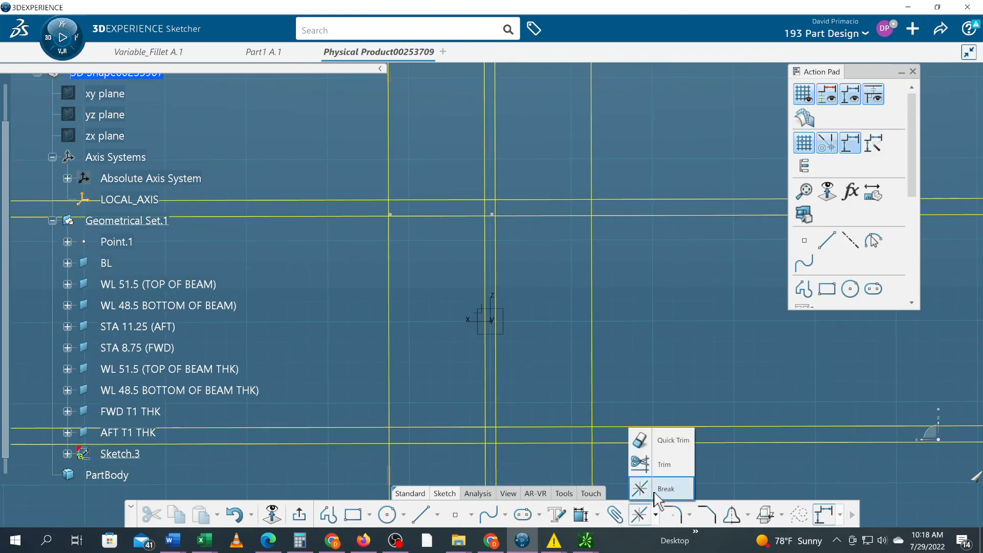
{"action": "left_click", "coordinate": [640, 466]}
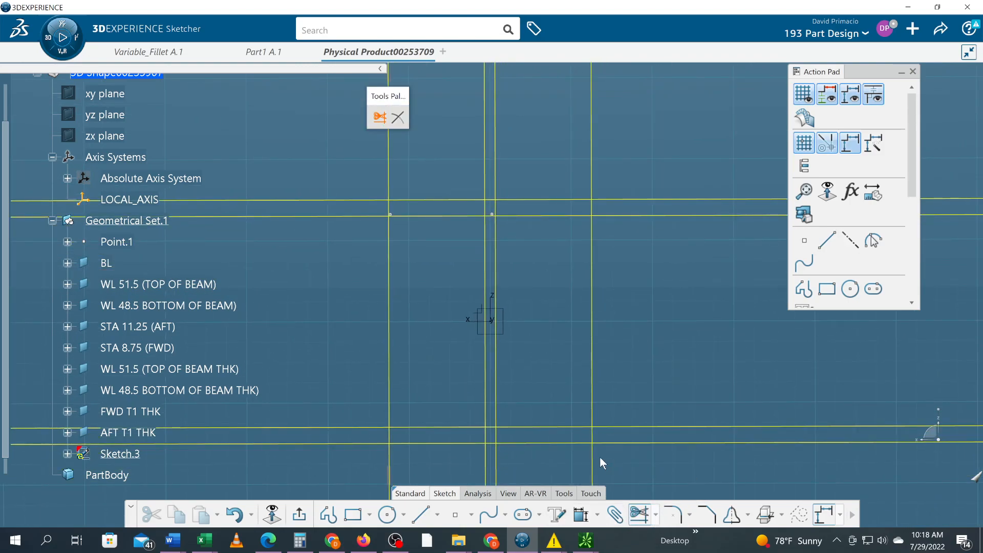
{"action": "left_click", "coordinate": [572, 444]}
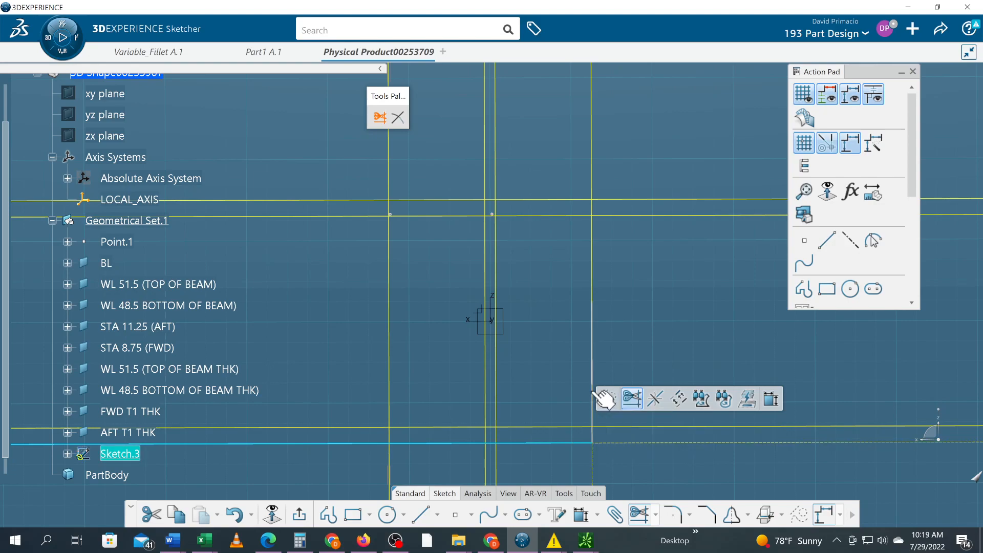
{"action": "left_click", "coordinate": [593, 432]}
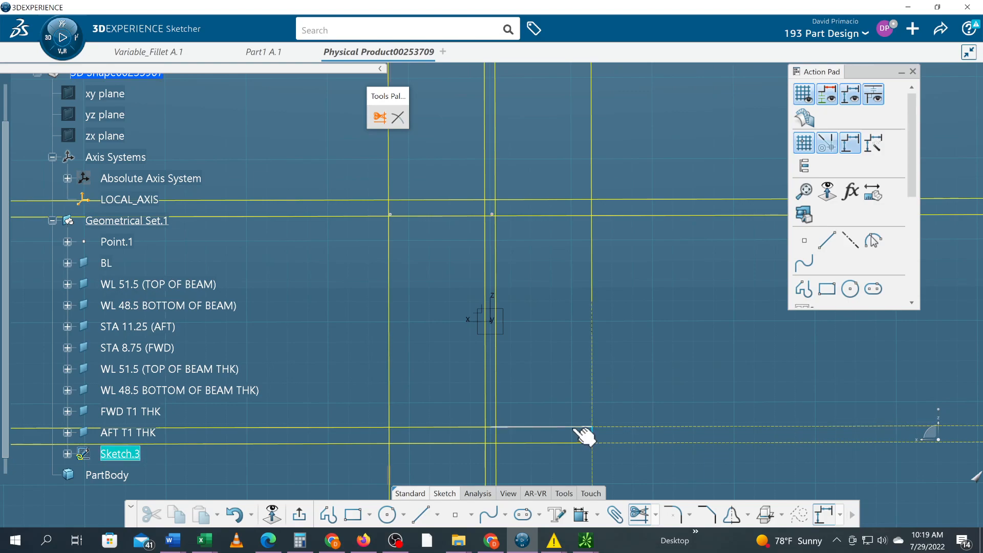
{"action": "left_click", "coordinate": [574, 428]}
- Trim the top flange's inner and outer lines with the right outer line to close the flange's right end
{"action": "middle_click_drag", "start_coordinate": [502, 431], "coordinate": [515, 266]}
{"action": "mouse_move", "coordinate": [569, 306]}
{"action": "middle_mouse_down"}
{"action": "mouse_move", "coordinate": [493, 378]}
{"action": "mouse_move", "coordinate": [401, 518]}
{"action": "middle_mouse_up"}
{"action": "middle_click_drag", "start_coordinate": [594, 328], "coordinate": [601, 517]}
{"action": "left_click", "coordinate": [564, 301]}
{"action": "left_click", "coordinate": [590, 274]}
{"action": "left_click", "coordinate": [557, 254]}
- Trim the top flange's outer and inner lines with the left outer line to close the flange's left end
{"action": "middle_click_drag", "start_coordinate": [435, 290], "coordinate": [783, 305]}
{"action": "left_click", "coordinate": [392, 274]}
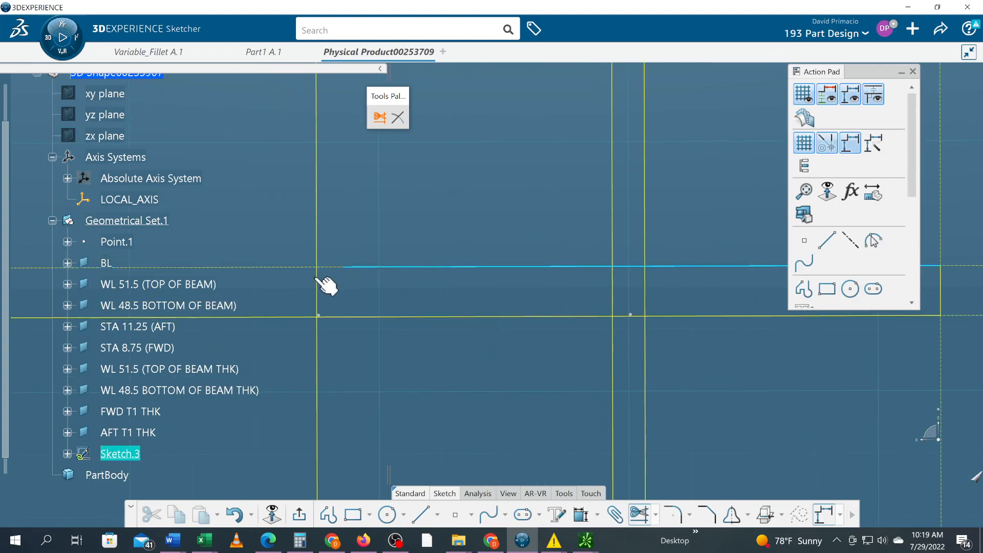
{"action": "left_click", "coordinate": [318, 288]}
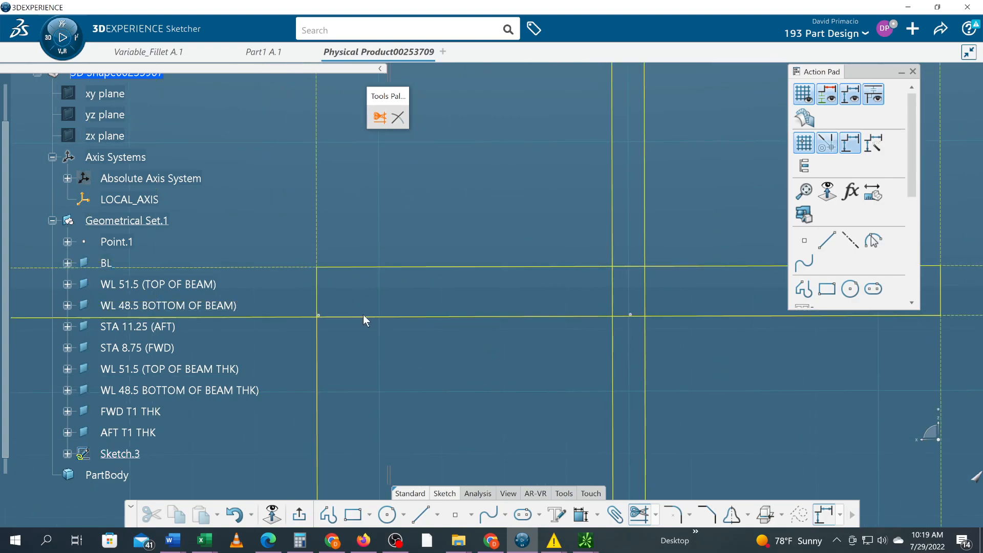
{"action": "left_click", "coordinate": [363, 316]}
{"action": "left_click", "coordinate": [318, 301]}
- Trim the two halves of the top flange's inner line with the left and right web lines to form the upper web corners
{"action": "mouse_move", "coordinate": [477, 367]}
{"action": "middle_mouse_down"}
{"action": "mouse_move", "coordinate": [438, 339]}
{"action": "mouse_move", "coordinate": [441, 363]}
{"action": "middle_mouse_up"}
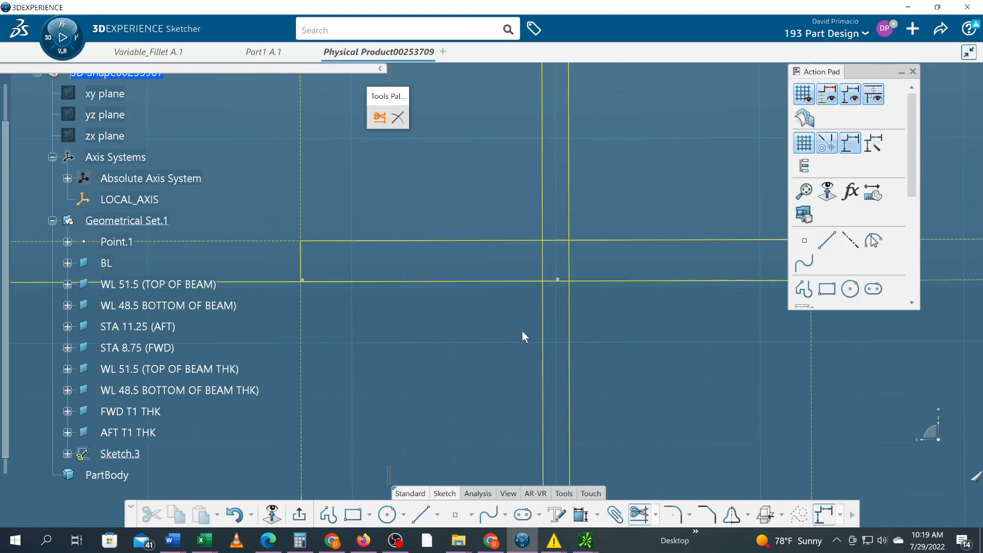
{"action": "left_click", "coordinate": [504, 282]}
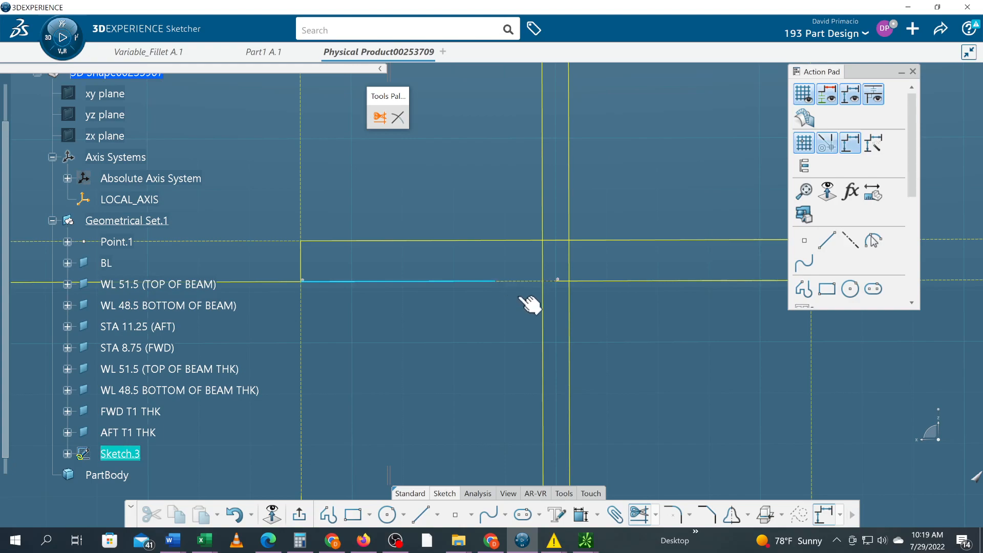
{"action": "left_click", "coordinate": [544, 303]}
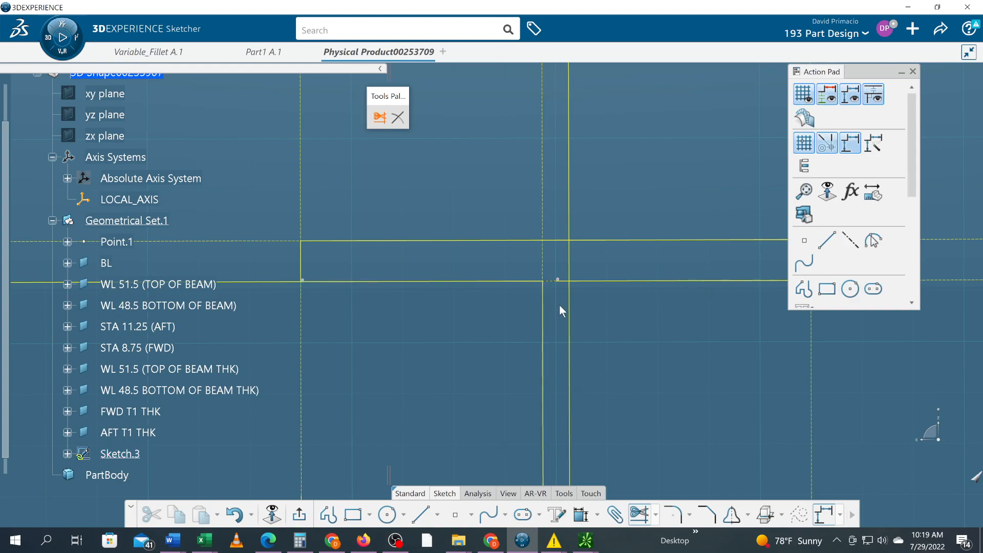
{"action": "left_click", "coordinate": [570, 309]}
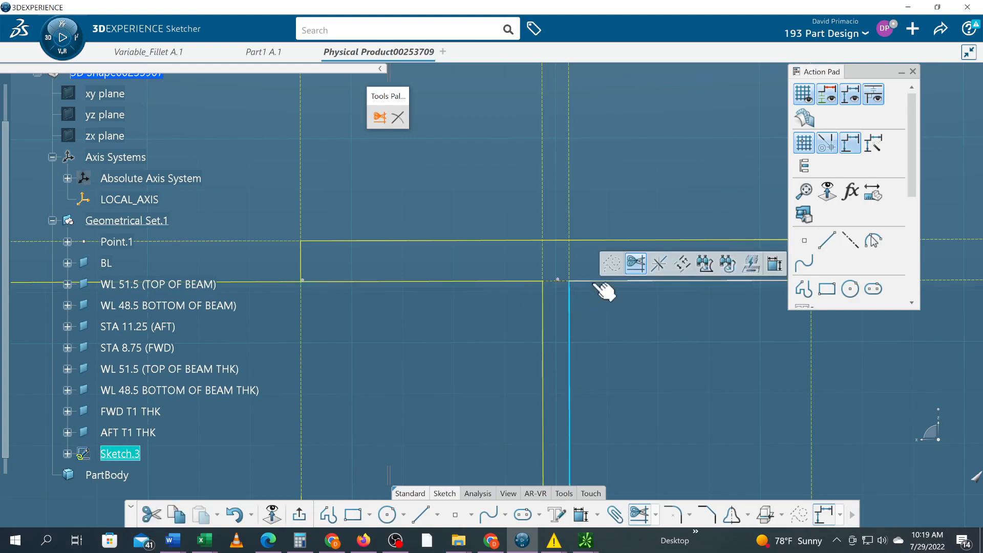
{"action": "left_click", "coordinate": [594, 282]}
- Trim the two halves of the bottom flange's inner line with the right and left web lines to form the lower web corners
{"action": "middle_click_drag", "start_coordinate": [615, 321], "coordinate": [582, 217]}
{"action": "middle_click_drag", "start_coordinate": [600, 343], "coordinate": [612, 138]}
{"action": "middle_click_drag", "start_coordinate": [620, 369], "coordinate": [614, 151]}
{"action": "left_click", "coordinate": [584, 289]}
{"action": "left_click", "coordinate": [545, 272]}
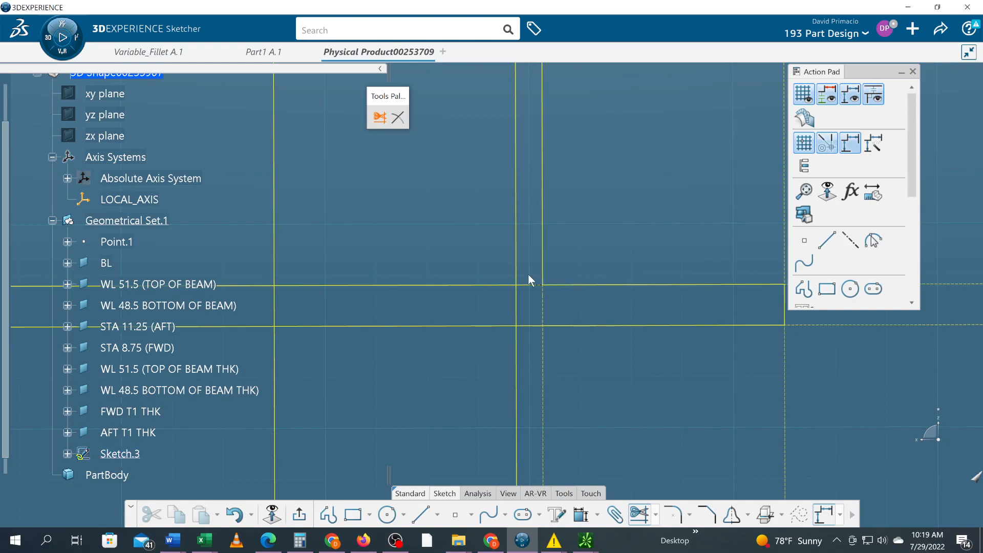
{"action": "left_click", "coordinate": [504, 284]}
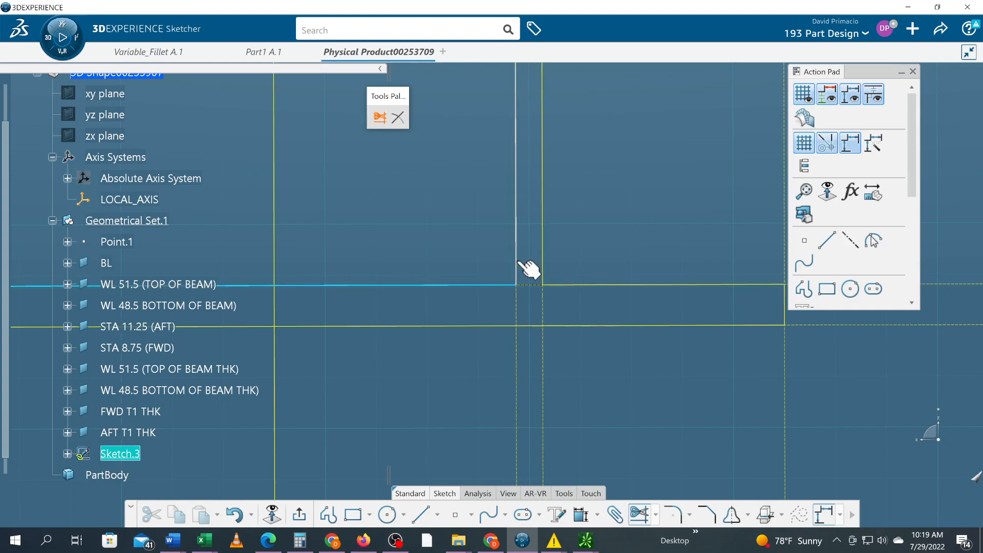
{"action": "left_click", "coordinate": [516, 272]}
- Trim the bottom flange's inner and outer lines with the left outer line to close the flange's left end
{"action": "left_click", "coordinate": [310, 285]}
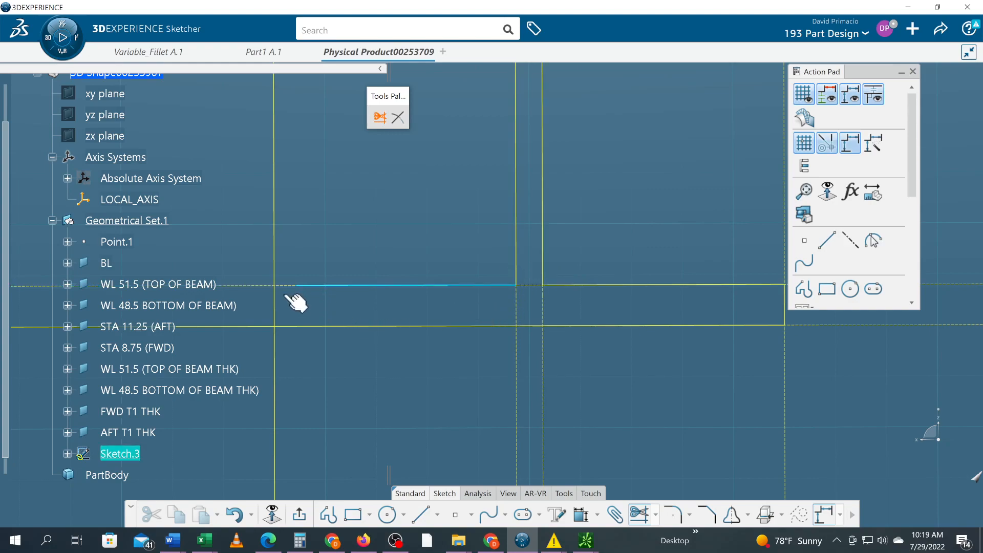
{"action": "left_click", "coordinate": [281, 324]}
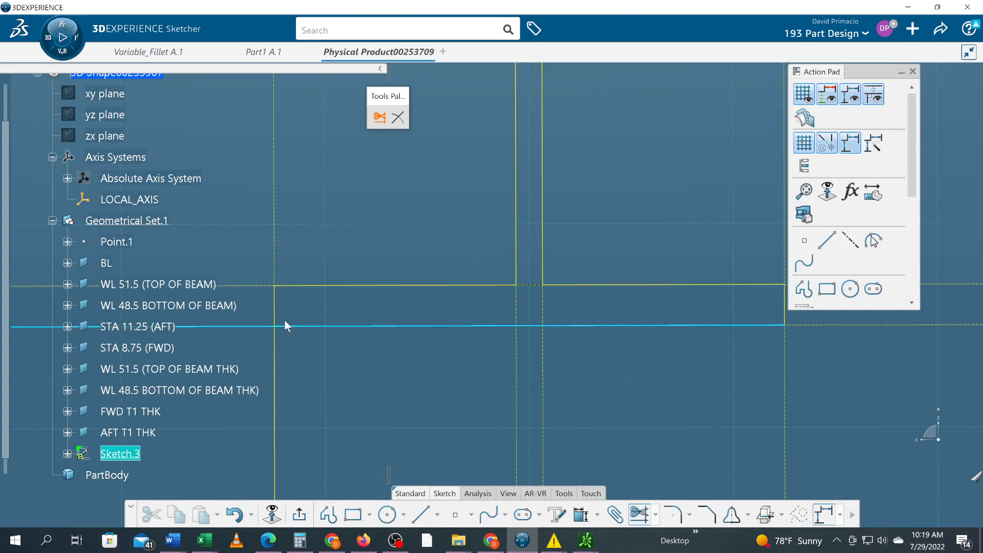
{"action": "left_click", "coordinate": [285, 323]}
{"action": "scroll", "coordinate": [433, 369], "scroll_direction": "down", "scroll_amount": 4}
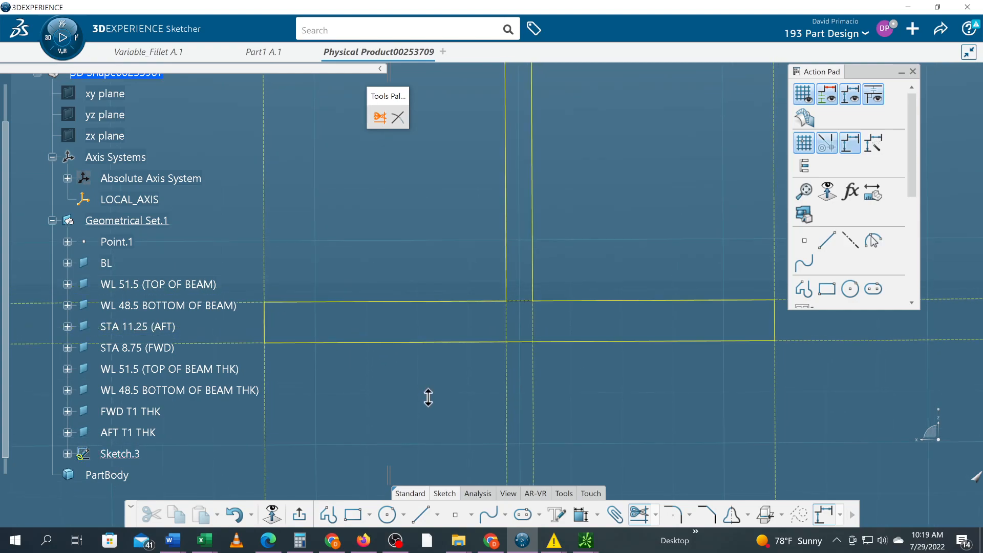
- Round the four web-to-flange corners of the I-profile together with 0.25 in corner fillets, checking the supplier's R value
{"action": "mouse_move", "coordinate": [461, 388]}
{"action": "middle_mouse_down"}
{"action": "mouse_move", "coordinate": [487, 421]}
{"action": "mouse_move", "coordinate": [475, 487]}
{"action": "mouse_move", "coordinate": [515, 441]}
{"action": "middle_mouse_up"}
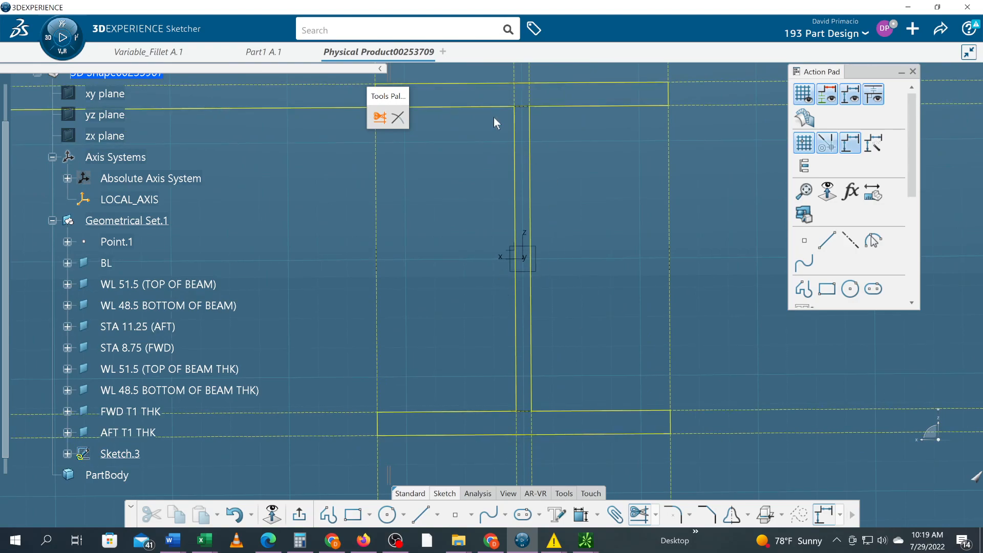
{"action": "left_click", "coordinate": [639, 515]}
{"action": "left_click", "coordinate": [673, 514]}
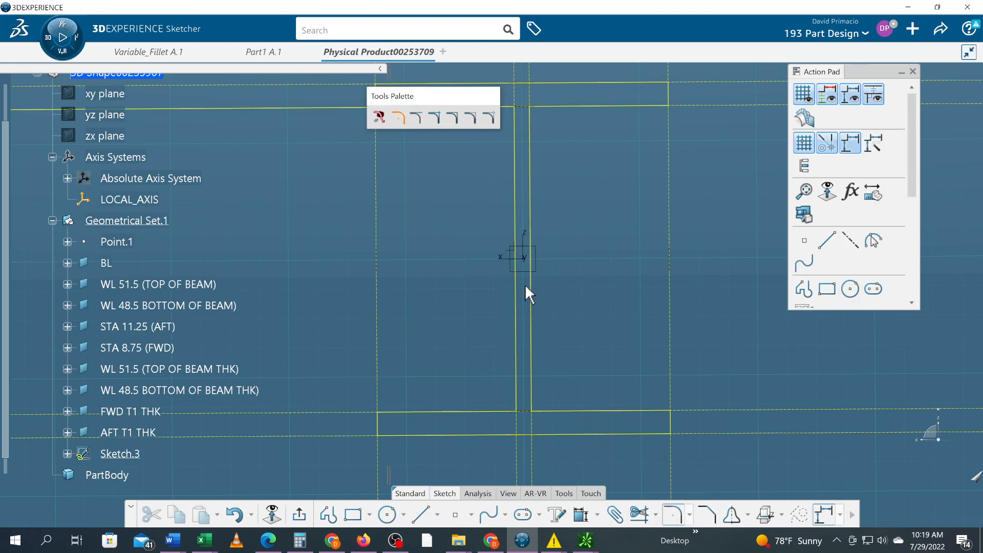
{"action": "middle_click_drag", "start_coordinate": [449, 251], "coordinate": [530, 278]}
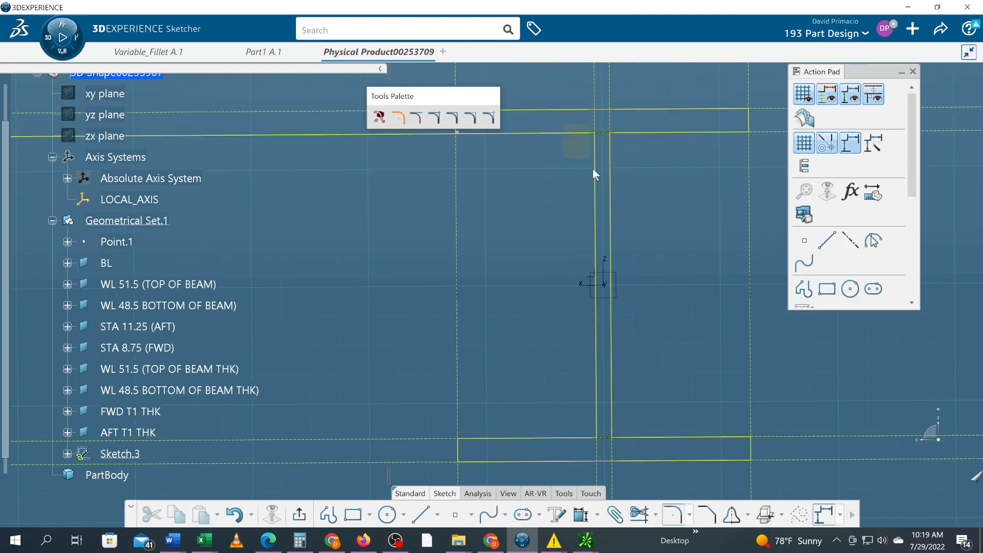
{"action": "left_click", "coordinate": [634, 440]}
{"action": "key", "text": "Return"}
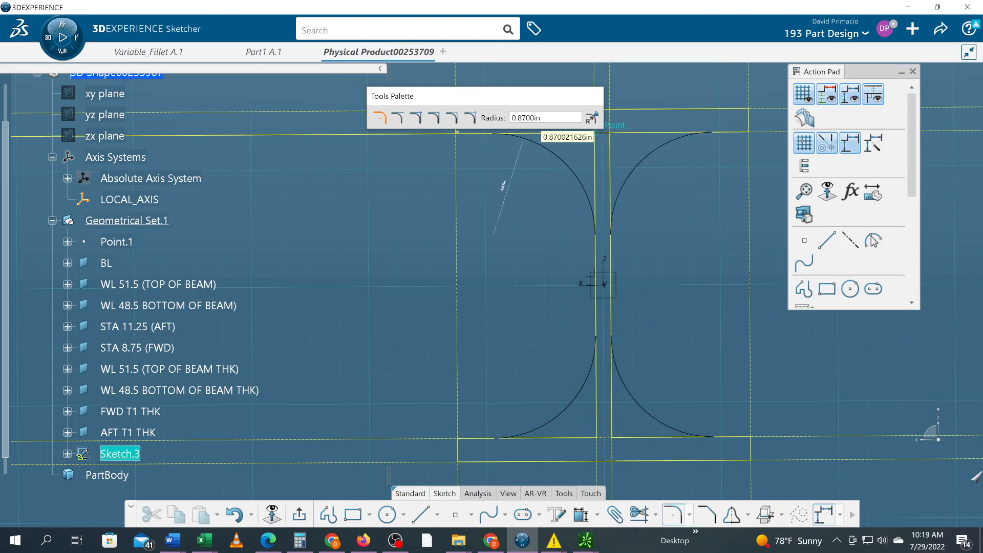
{"action": "key", "text": "alt+Tab"}
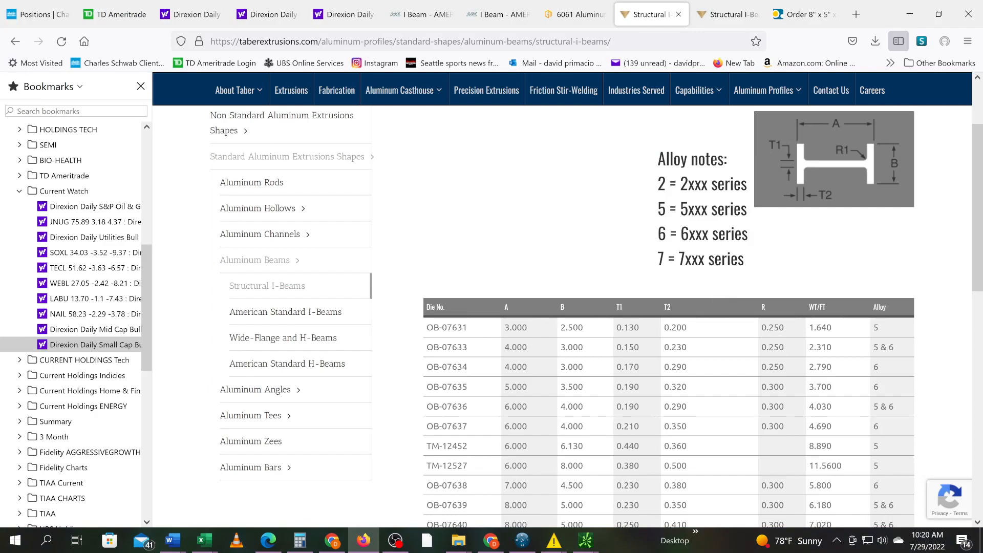
{"action": "key", "text": "alt+Tab"}
{"action": "key", "text": "Tab"}
{"action": "type", "text": "."}
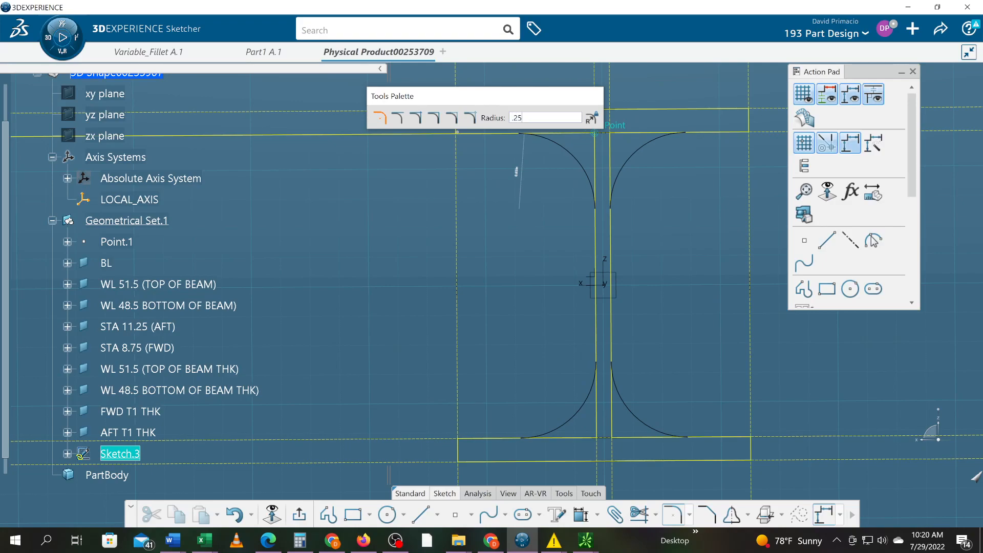
{"action": "key", "text": "Return"}
{"action": "scroll", "coordinate": [520, 266], "scroll_direction": "down", "scroll_amount": 2}
- Check the sketch's solving status, run Sketch Analysis and erase the isolated Intersection.5 line beyond the top flange's left end
{"action": "left_click", "coordinate": [478, 492]}
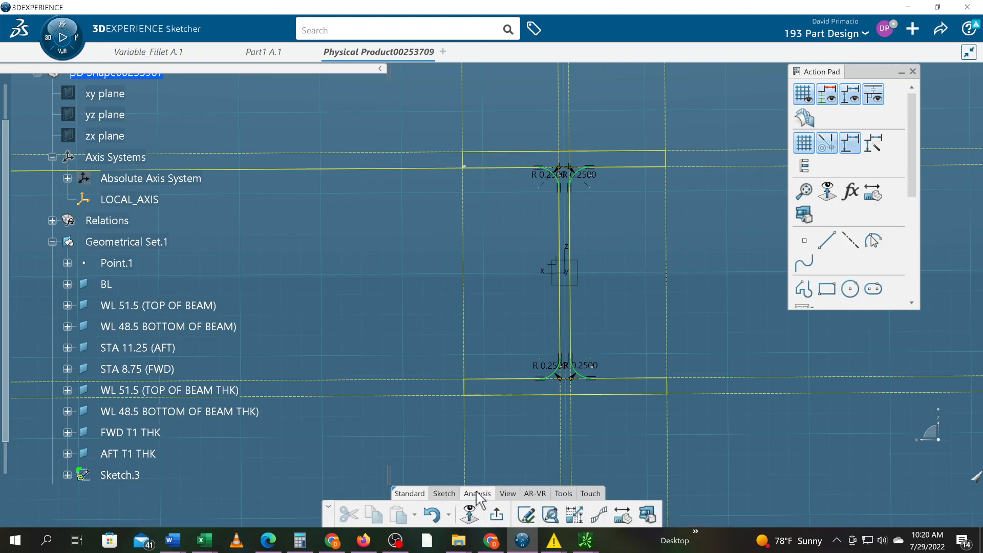
{"action": "left_click", "coordinate": [527, 516]}
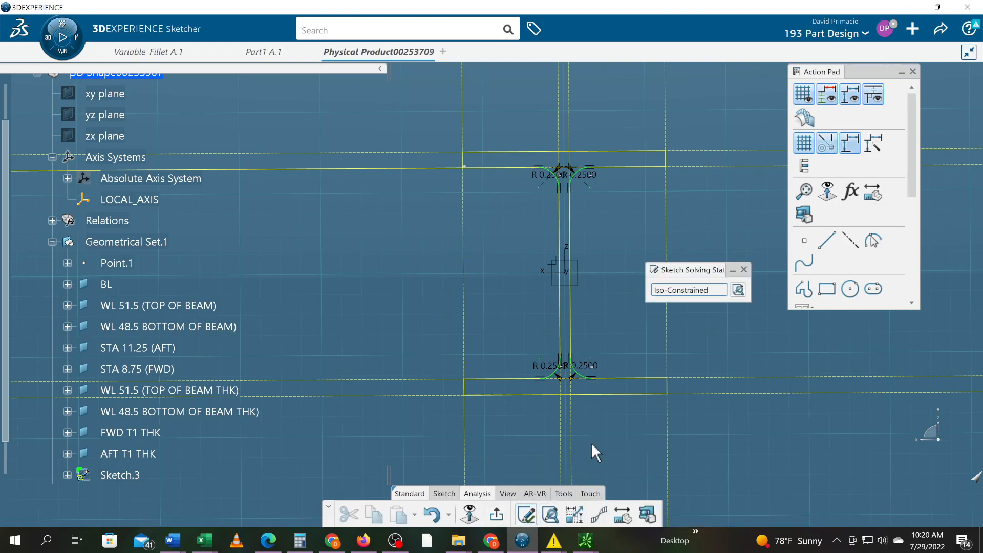
{"action": "left_click", "coordinate": [552, 517]}
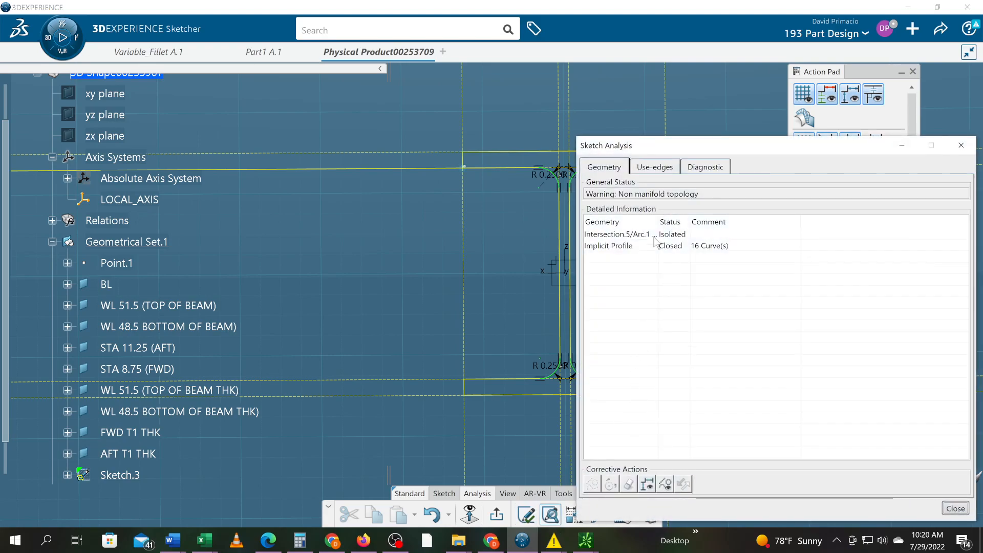
{"action": "left_click", "coordinate": [654, 235]}
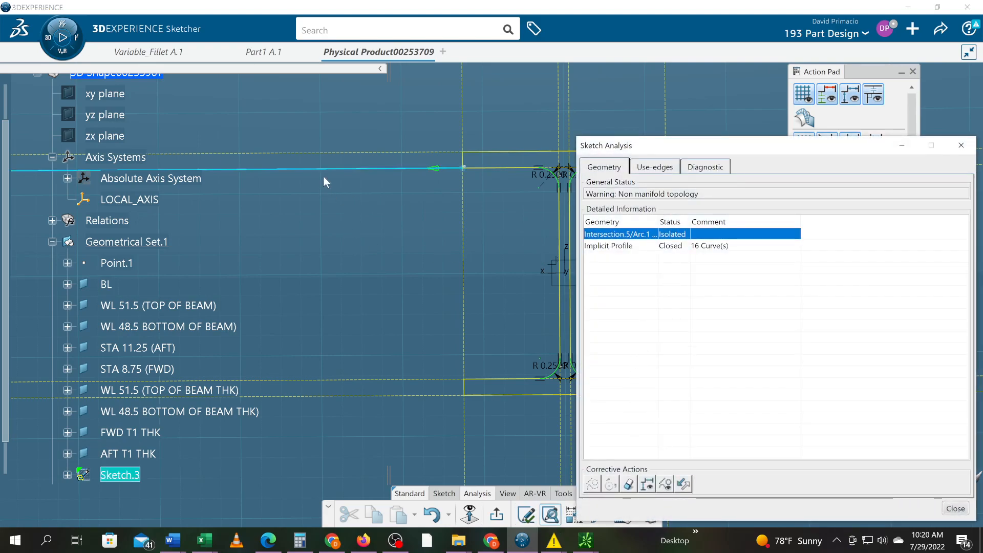
{"action": "left_click", "coordinate": [629, 485]}
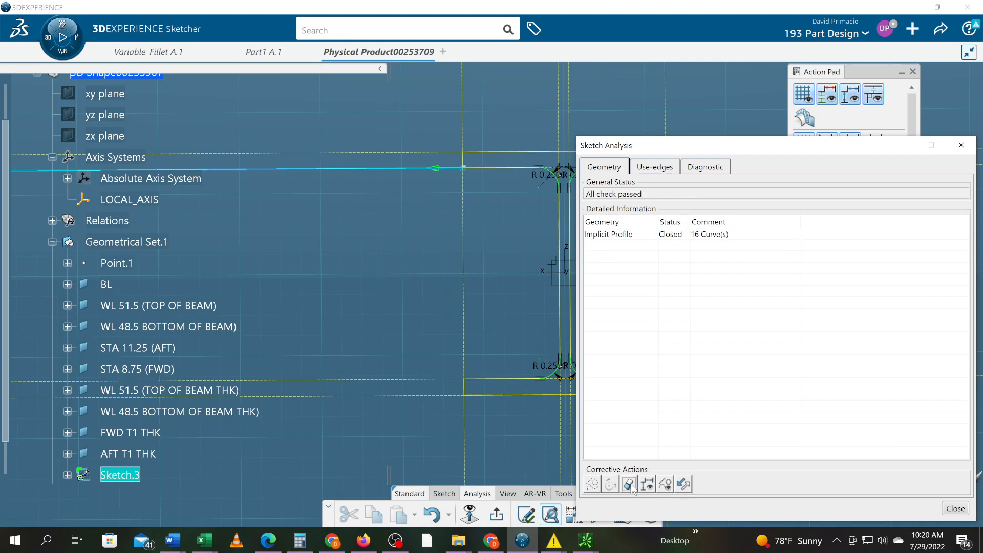
- Highlight the implicit profile in Sketch Analysis to check its closure, close the analysis and exit the sketch
{"action": "left_click", "coordinate": [608, 234]}
{"action": "mouse_move", "coordinate": [468, 293]}
{"action": "middle_mouse_down"}
{"action": "mouse_move", "coordinate": [290, 288]}
{"action": "mouse_move", "coordinate": [307, 310]}
{"action": "mouse_move", "coordinate": [379, 263]}
{"action": "middle_mouse_up"}
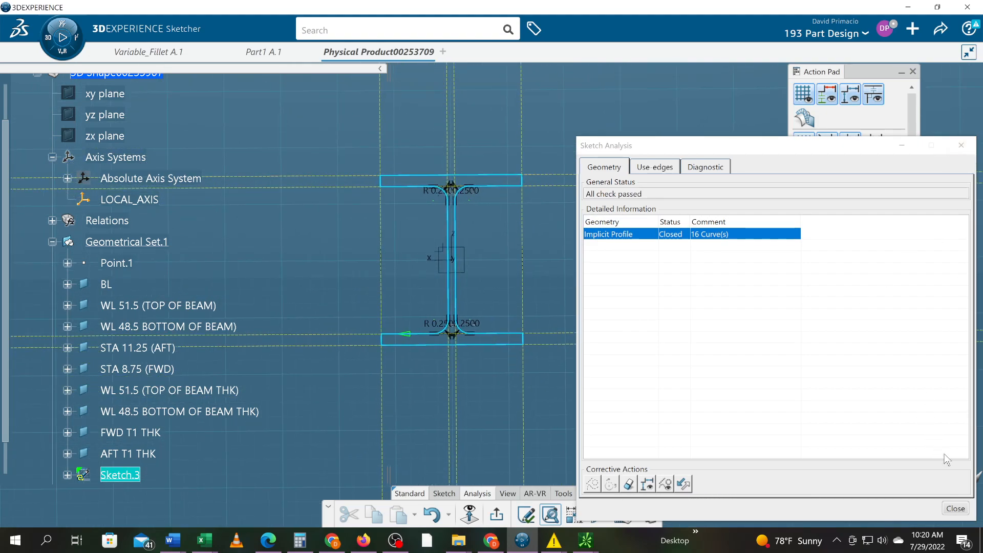
{"action": "left_click", "coordinate": [957, 509]}
{"action": "mouse_move", "coordinate": [651, 406]}
{"action": "middle_mouse_down"}
{"action": "mouse_move", "coordinate": [724, 412]}
{"action": "mouse_move", "coordinate": [729, 395]}
{"action": "mouse_move", "coordinate": [751, 421]}
{"action": "mouse_move", "coordinate": [715, 398]}
{"action": "mouse_move", "coordinate": [716, 476]}
{"action": "middle_mouse_up"}
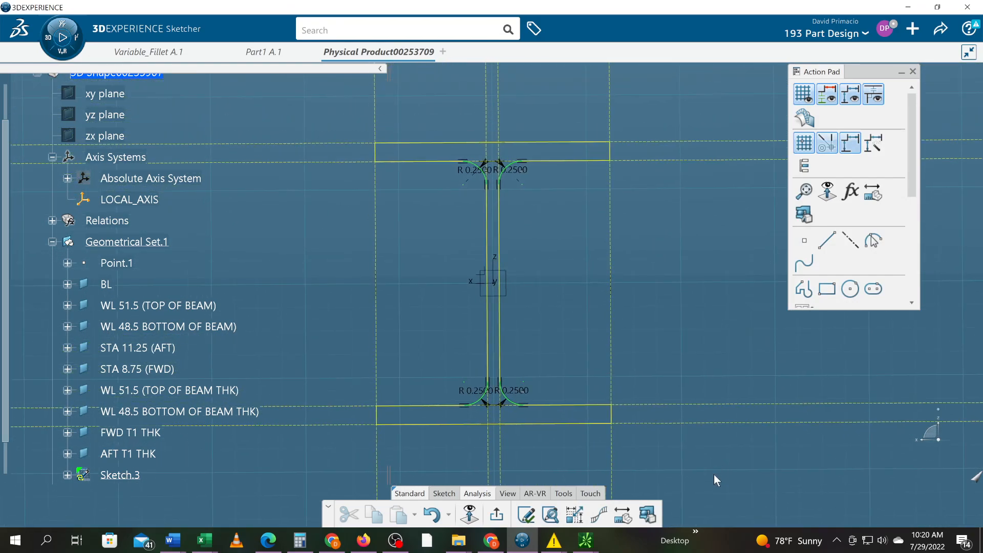
{"action": "left_click", "coordinate": [497, 515]}
{"action": "mouse_move", "coordinate": [584, 391]}
{"action": "middle_mouse_down"}
{"action": "mouse_move", "coordinate": [560, 346]}
{"action": "mouse_move", "coordinate": [509, 319]}
{"action": "middle_mouse_up"}
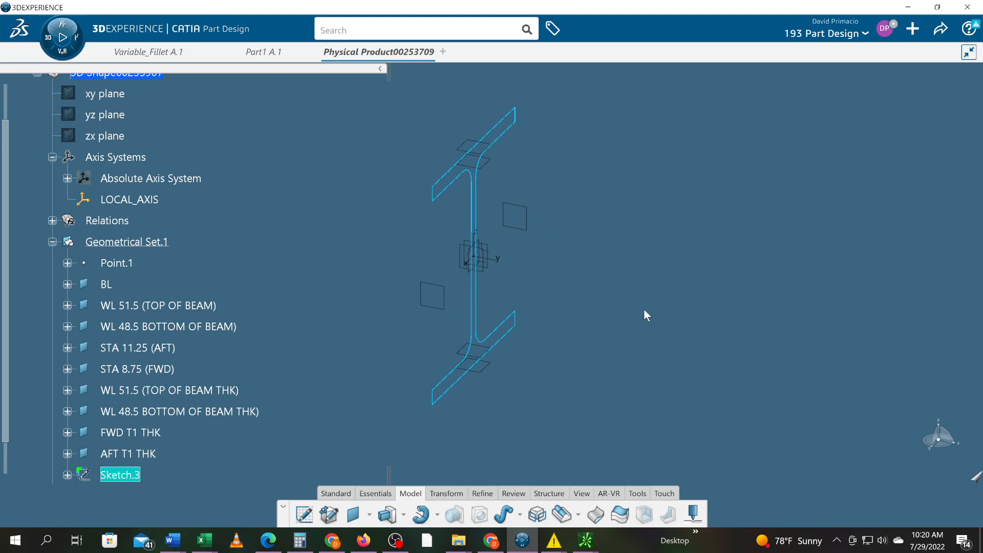
- Switch to the browser and examine the 6061 aluminium beam supplier page for available sizes and the beam length, then return to the part
{"action": "key", "text": "alt+Tab"}
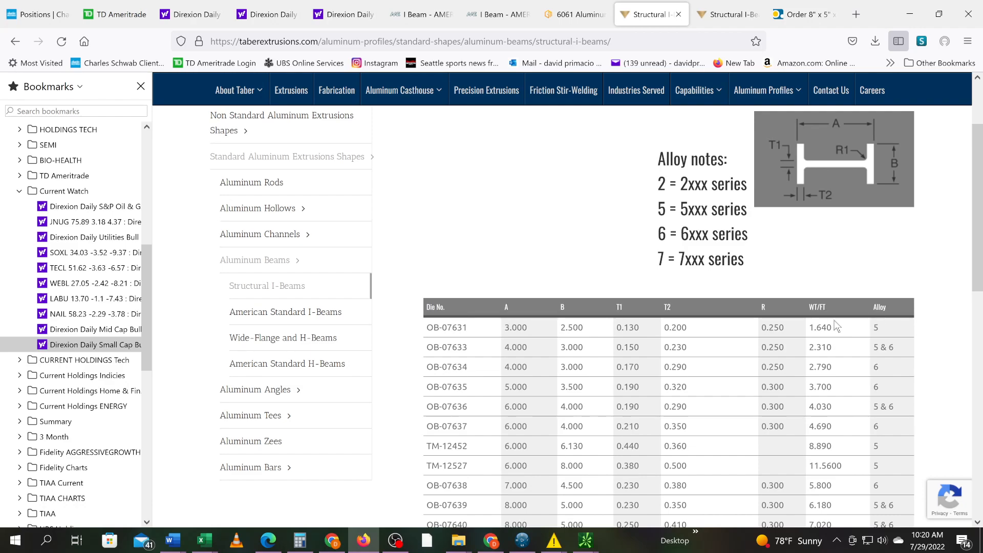
{"action": "left_click", "coordinate": [561, 23]}
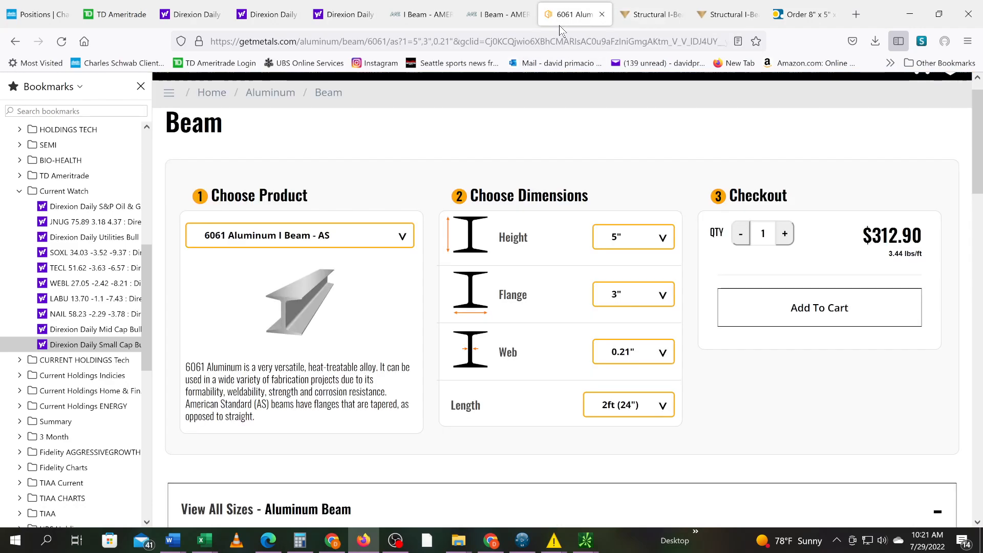
{"action": "scroll", "coordinate": [555, 128], "scroll_direction": "down", "scroll_amount": 5}
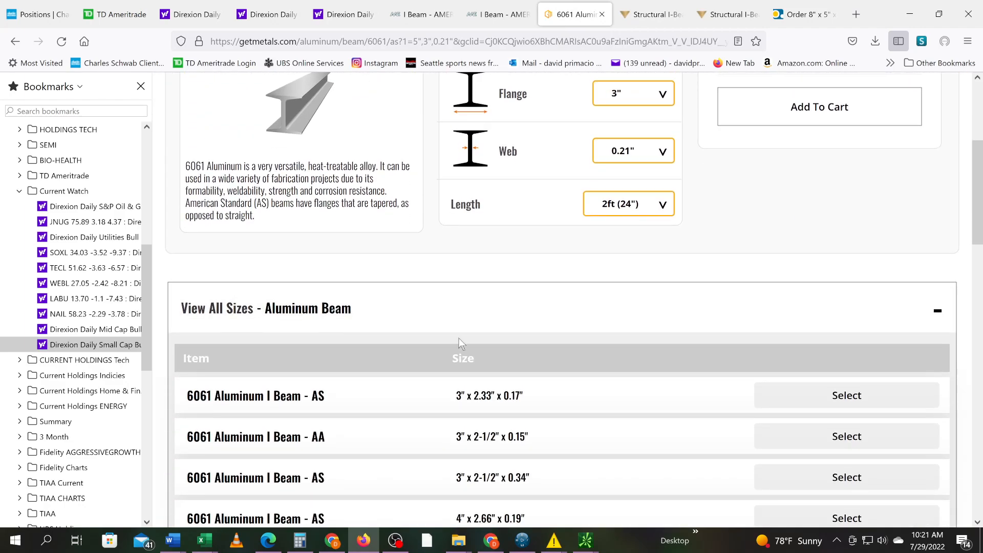
{"action": "scroll", "coordinate": [560, 285], "scroll_direction": "down", "scroll_amount": 2}
{"action": "scroll", "coordinate": [470, 283], "scroll_direction": "up", "scroll_amount": 3}
{"action": "scroll", "coordinate": [470, 283], "scroll_direction": "up", "scroll_amount": 1}
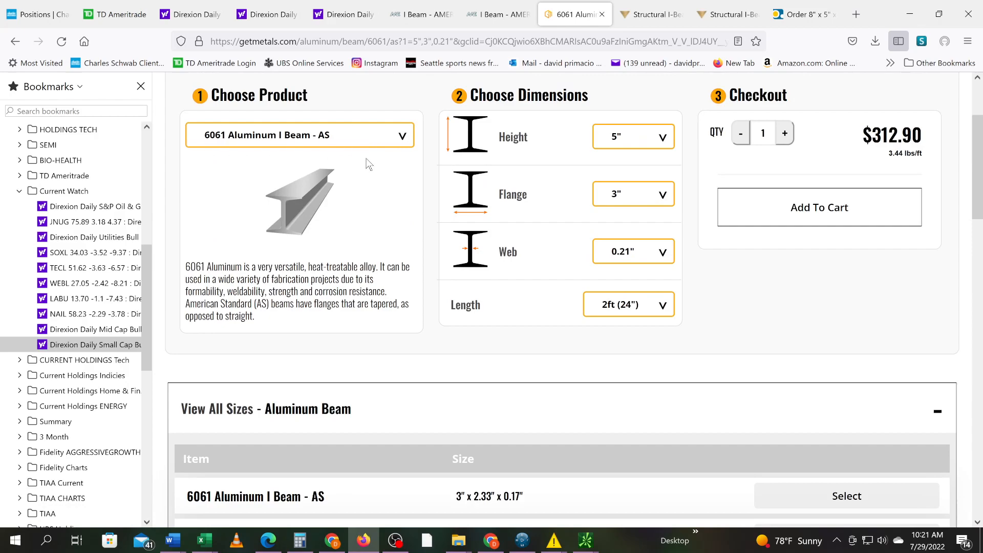
{"action": "scroll", "coordinate": [537, 258], "scroll_direction": "down", "scroll_amount": 6}
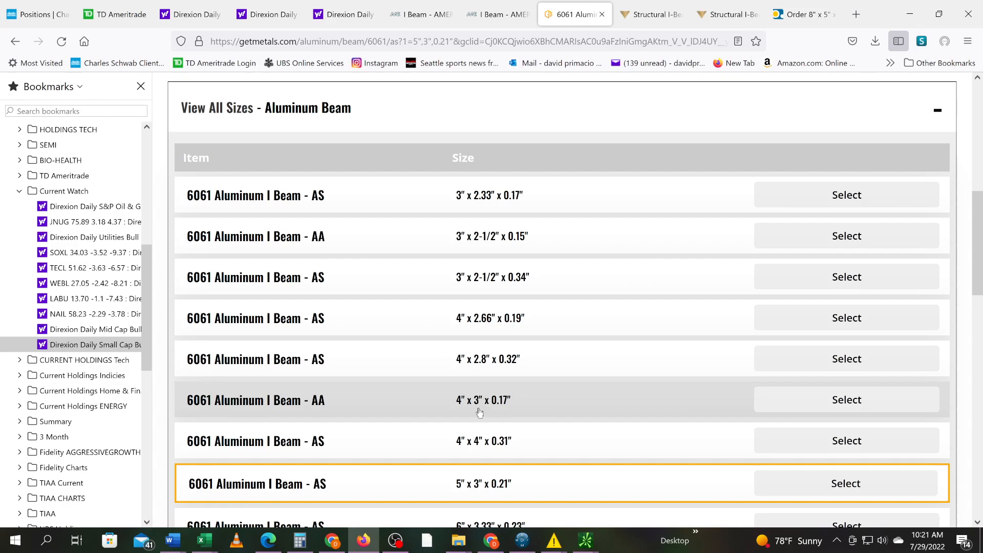
{"action": "scroll", "coordinate": [500, 282], "scroll_direction": "up", "scroll_amount": 4}
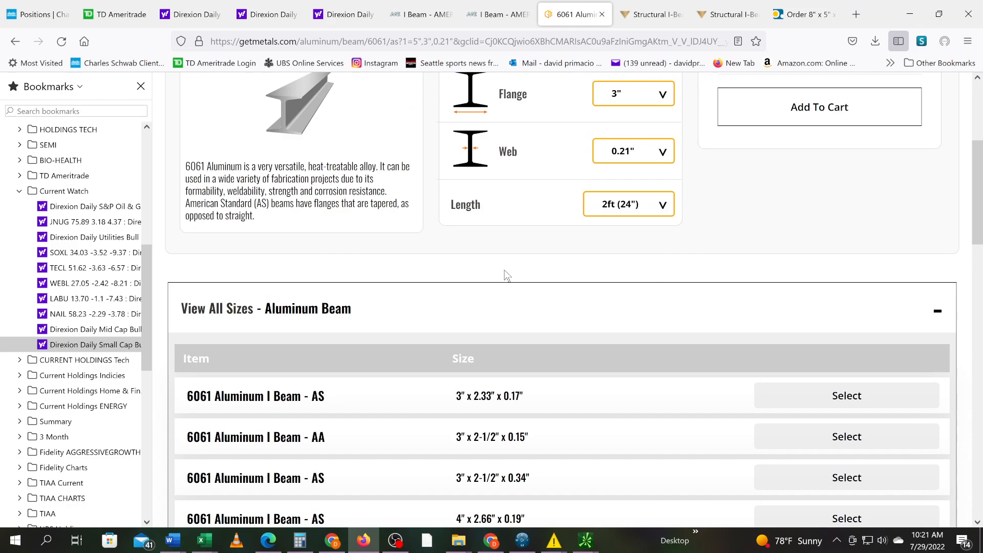
{"action": "scroll", "coordinate": [509, 289], "scroll_direction": "up", "scroll_amount": 4}
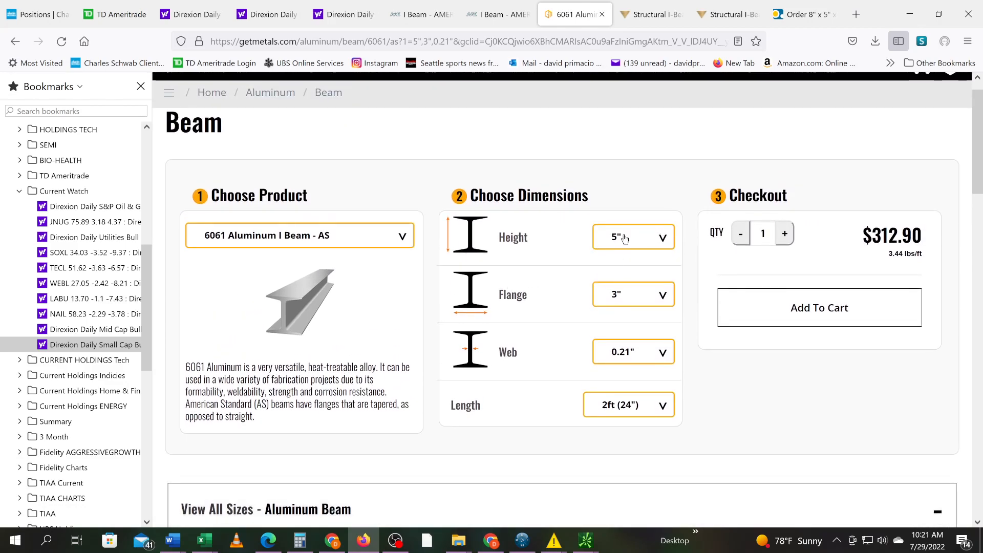
{"action": "key", "text": "alt+Tab"}
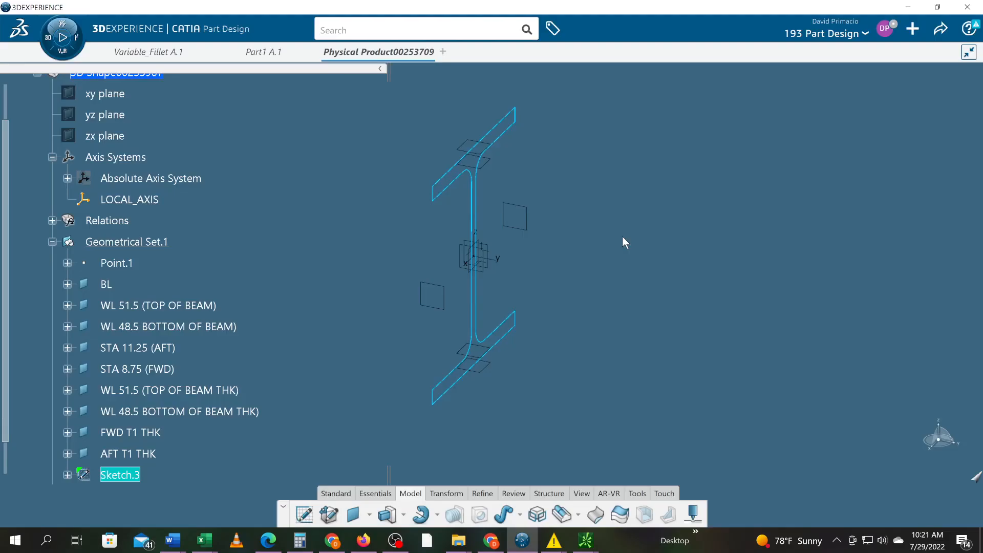
{"action": "middle_click_drag", "start_coordinate": [332, 334], "coordinate": [322, 365], "text": "ctrl"}
{"action": "mouse_move", "coordinate": [449, 363]}
{"action": "middle_mouse_down"}
{"action": "mouse_move", "coordinate": [435, 403]}
{"action": "mouse_move", "coordinate": [371, 387]}
{"action": "middle_mouse_up"}
{"action": "mouse_move", "coordinate": [413, 314]}
{"action": "middle_mouse_down"}
{"action": "mouse_move", "coordinate": [430, 282]}
{"action": "mouse_move", "coordinate": [434, 341]}
{"action": "middle_mouse_up"}
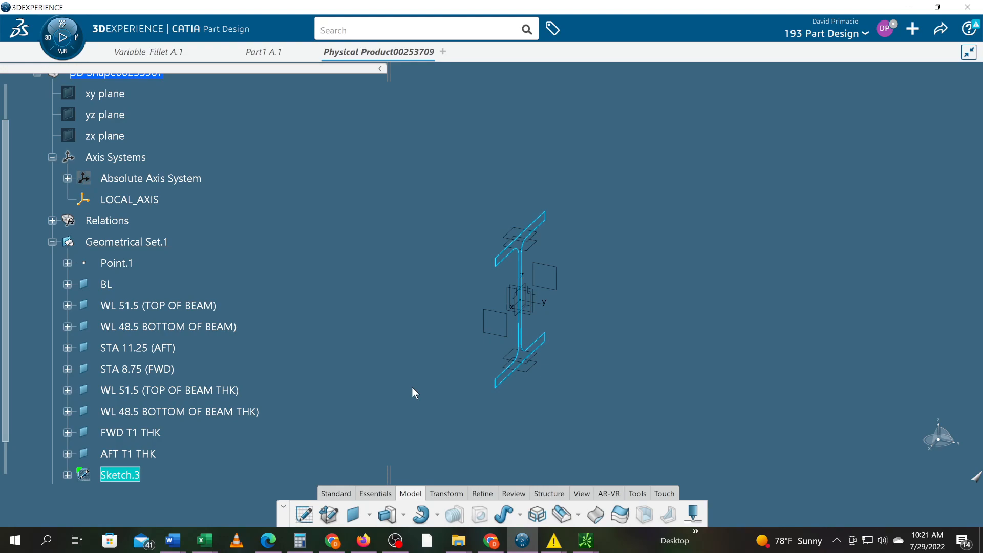
{"action": "mouse_move", "coordinate": [435, 396]}
{"action": "middle_mouse_down"}
{"action": "mouse_move", "coordinate": [430, 343]}
{"action": "mouse_move", "coordinate": [428, 362]}
{"action": "middle_mouse_up"}
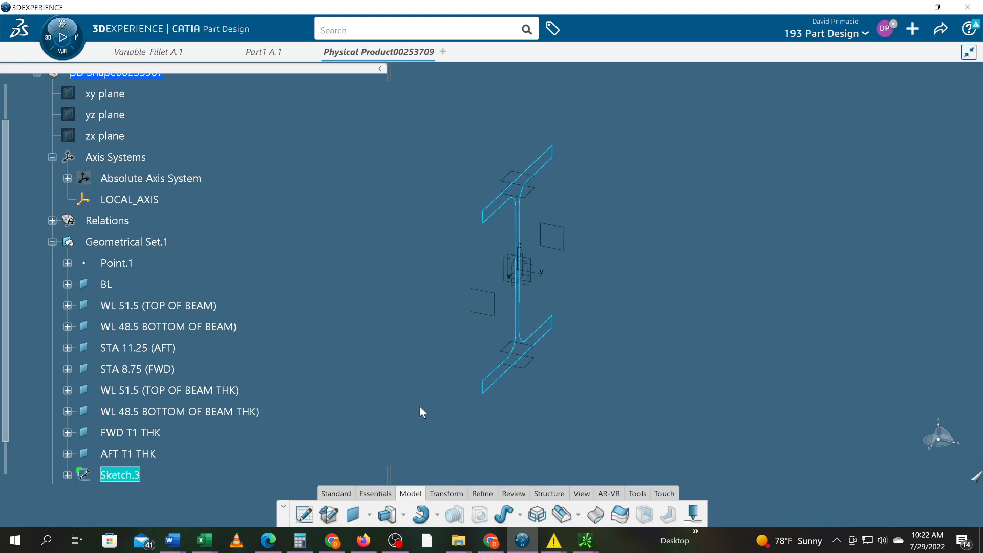
{"action": "mouse_move", "coordinate": [419, 405]}
{"action": "middle_mouse_down"}
{"action": "mouse_move", "coordinate": [435, 395]}
{"action": "mouse_move", "coordinate": [432, 408]}
{"action": "middle_mouse_up"}
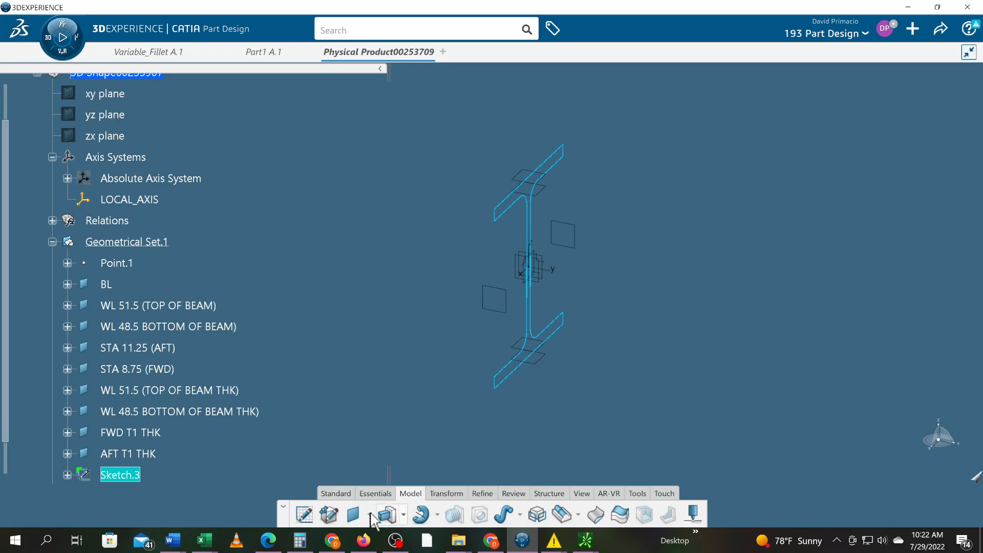
{"action": "left_click", "coordinate": [353, 514]}
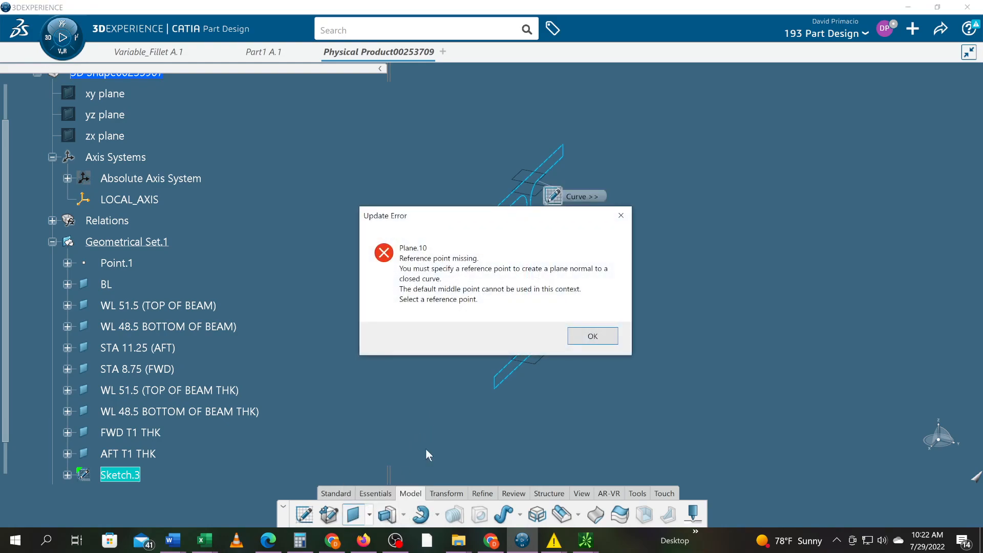
{"action": "left_click", "coordinate": [578, 337]}
{"action": "left_click", "coordinate": [586, 336]}
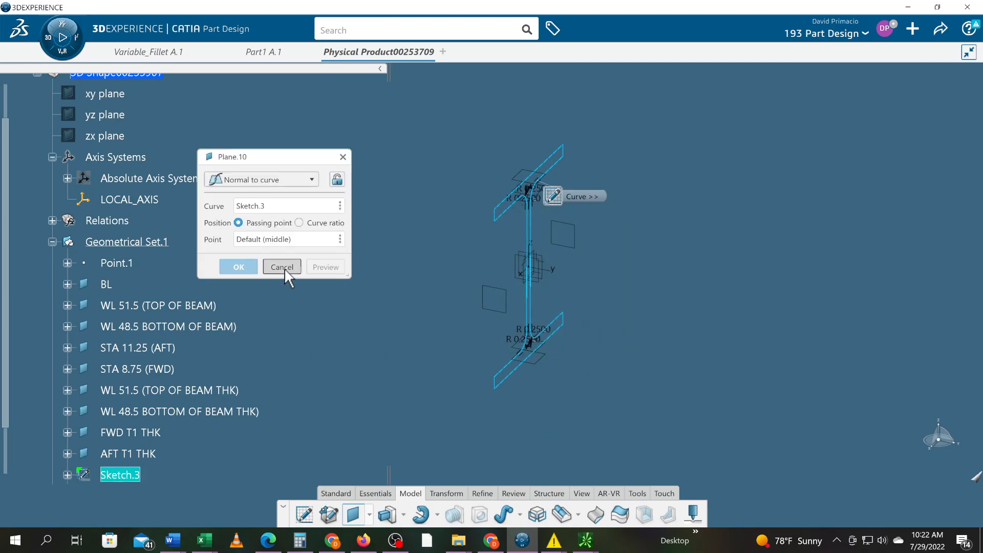
{"action": "left_click", "coordinate": [282, 266]}
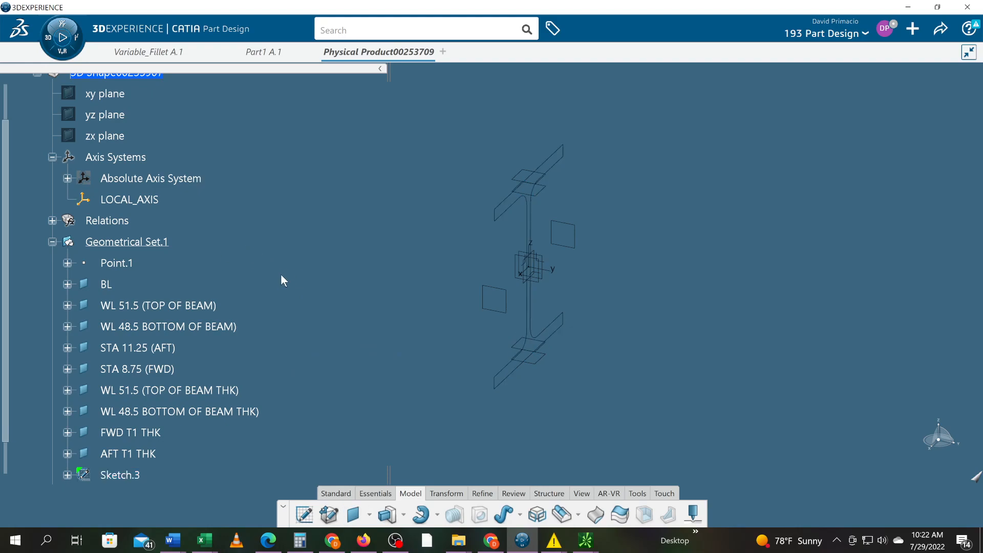
- Create a plane offset 2.5 in from the BL plane
{"action": "left_click", "coordinate": [353, 514]}
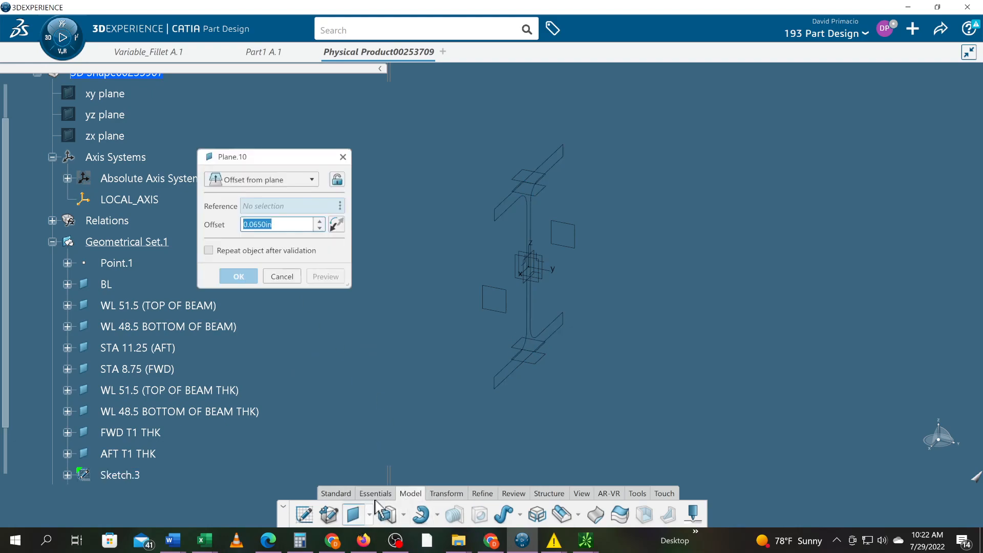
{"action": "left_click", "coordinate": [106, 285]}
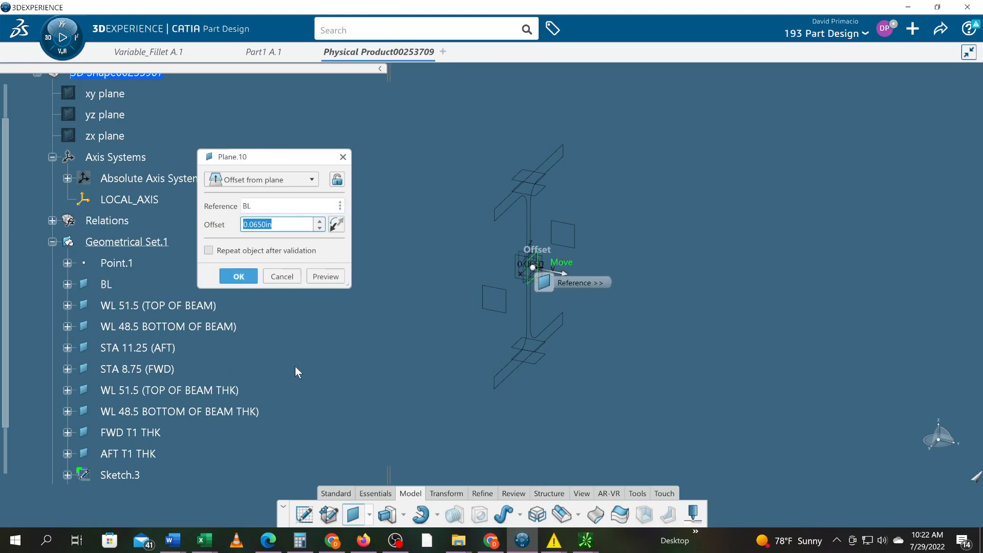
{"action": "type", "text": "2.5"}
{"action": "left_click", "coordinate": [324, 277]}
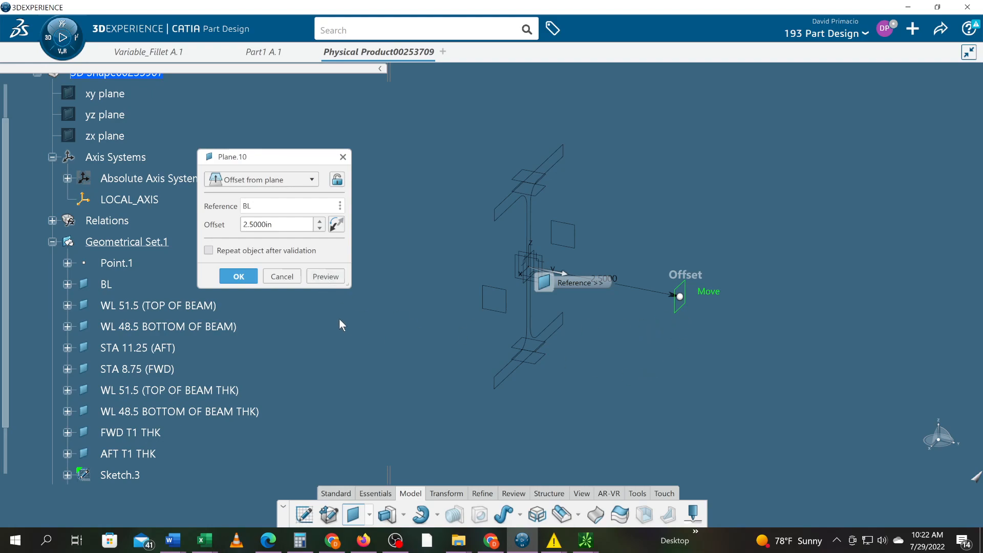
{"action": "left_click", "coordinate": [234, 277]}
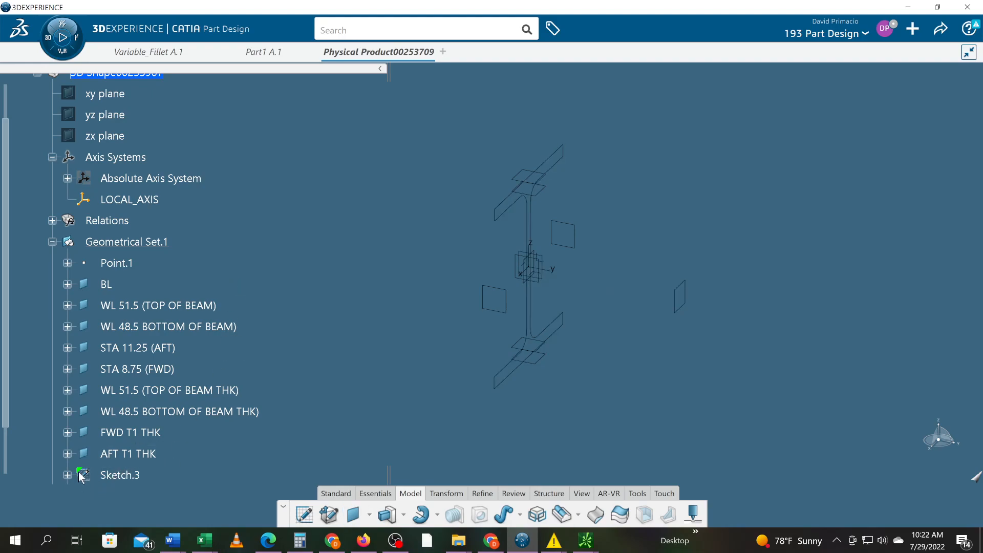
- Move Sketch.3 with the I-profile from Geometrical Set.1 into PartBody
{"action": "scroll", "coordinate": [49, 450], "scroll_direction": "down", "scroll_amount": 2}
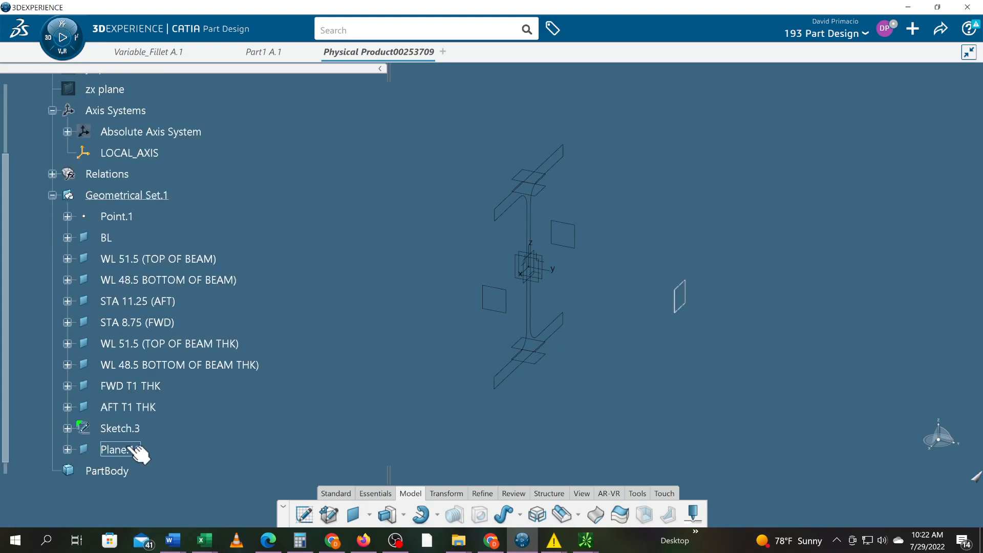
{"action": "left_click", "coordinate": [122, 429]}
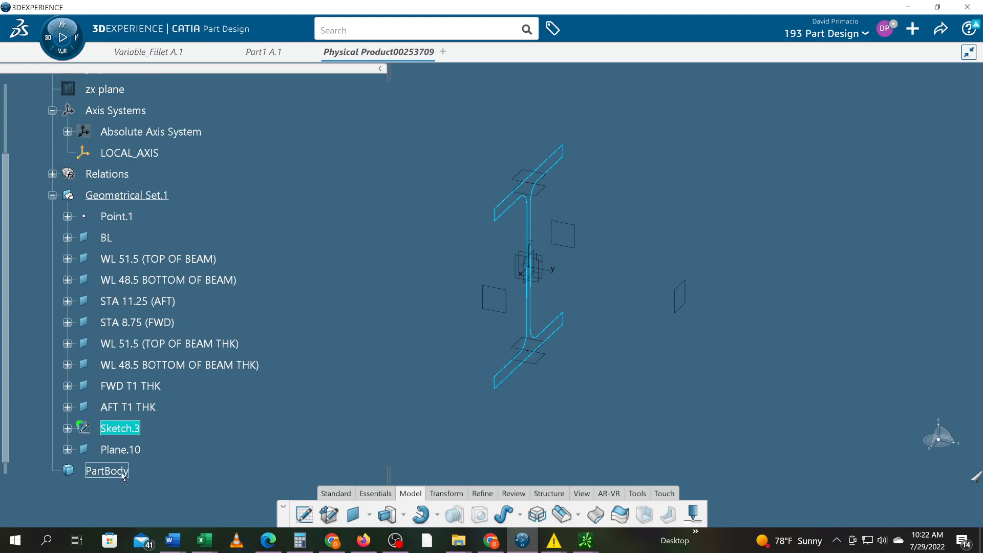
{"action": "key", "text": "Delete"}
{"action": "left_click", "coordinate": [52, 450]}
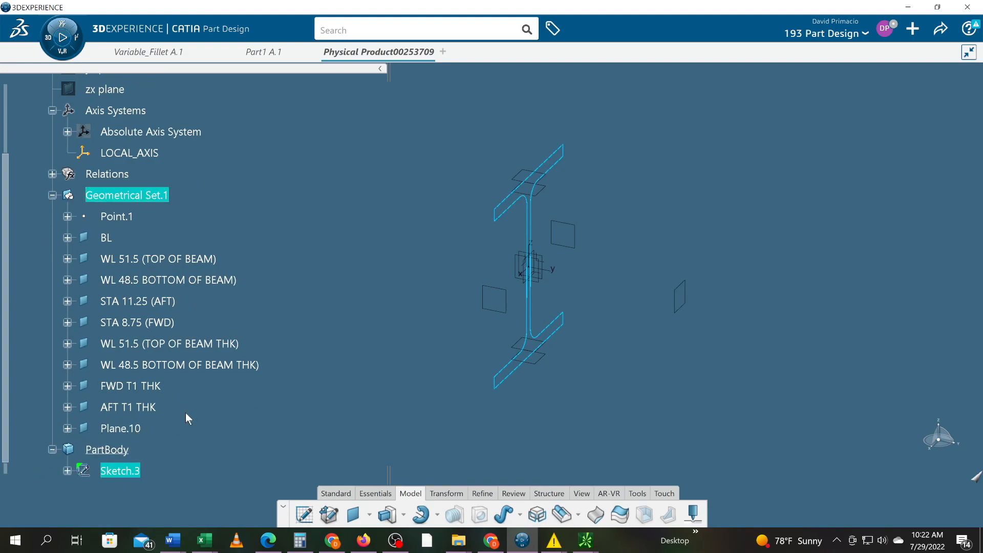
- Rename the 2.5 in offset plane at the end of Geometrical Set.1 as RBL 2.5
{"action": "scroll", "coordinate": [185, 411], "scroll_direction": "down", "scroll_amount": 2}
{"action": "left_click", "coordinate": [134, 384]}
{"action": "right_click", "coordinate": [132, 383]}
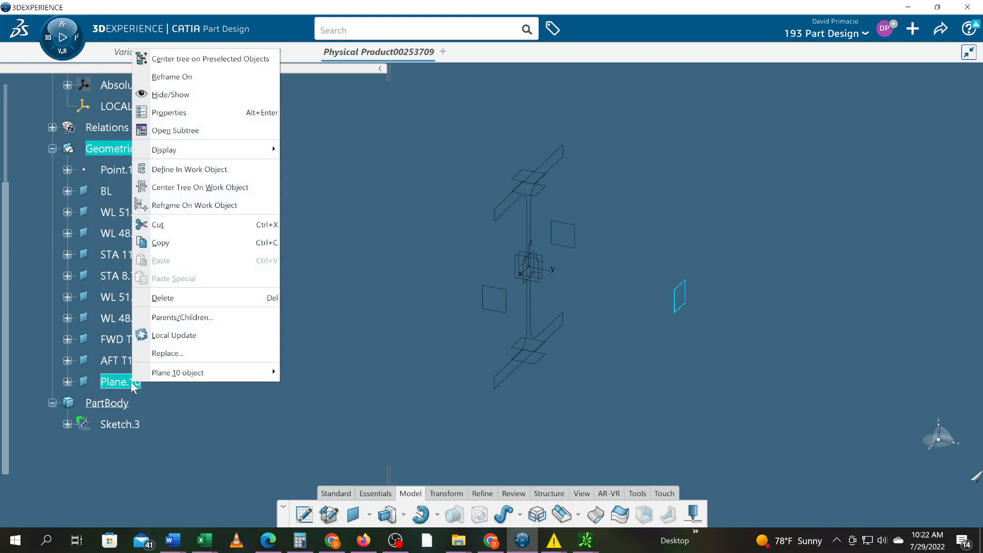
{"action": "left_click", "coordinate": [176, 112]}
{"action": "type", "text": "RBL"}
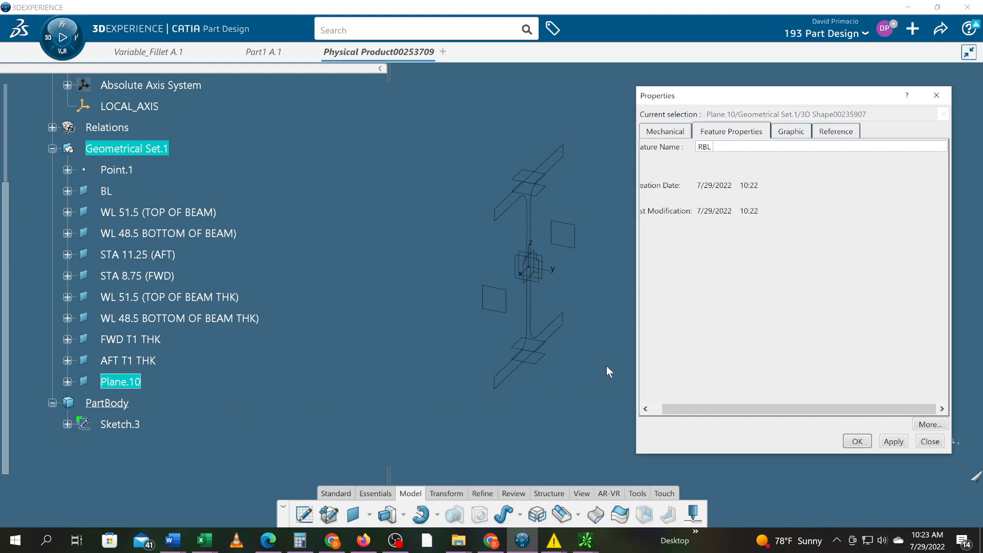
{"action": "type", "text": "2.5"}
{"action": "key", "text": "Return"}
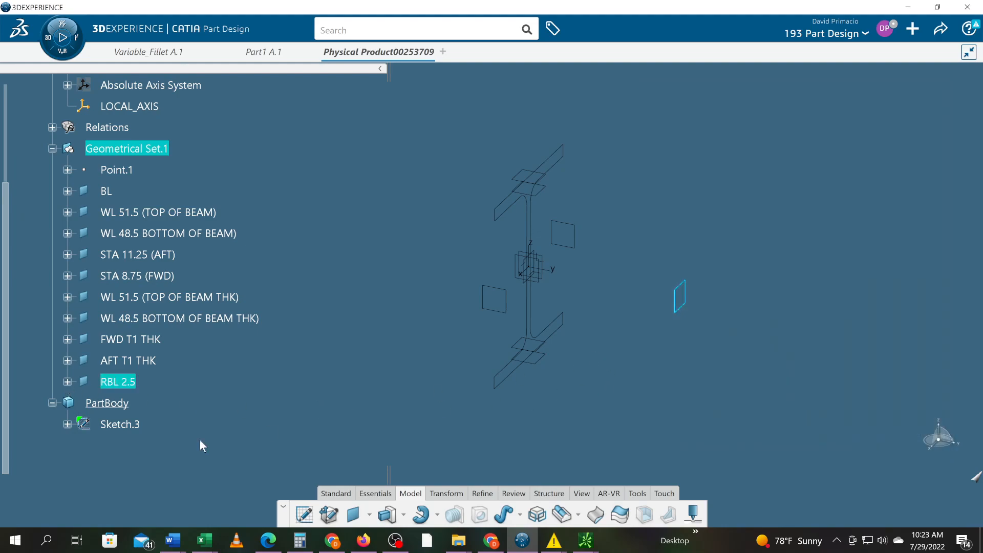
{"action": "left_click", "coordinate": [67, 382]}
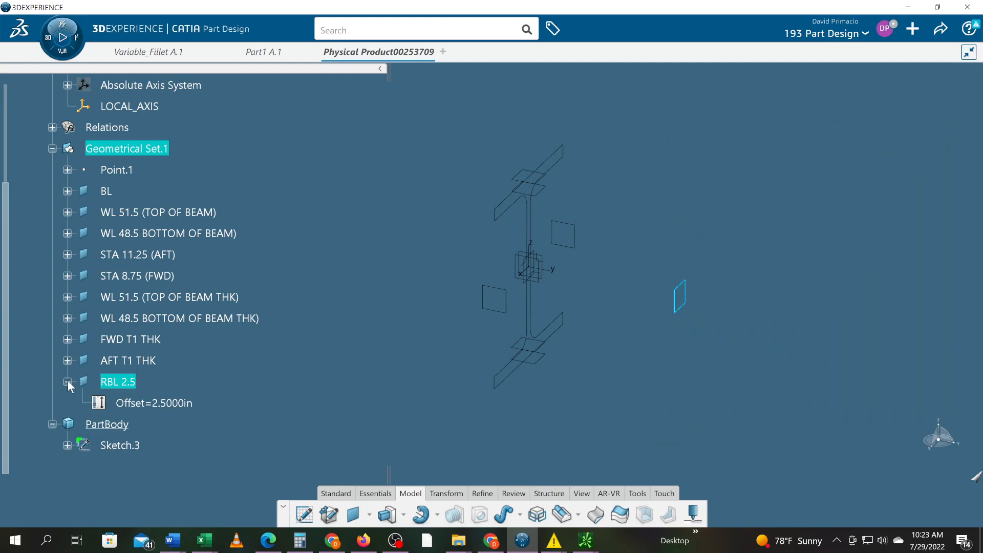
{"action": "left_click", "coordinate": [67, 382]}
{"action": "left_click", "coordinate": [361, 361]}
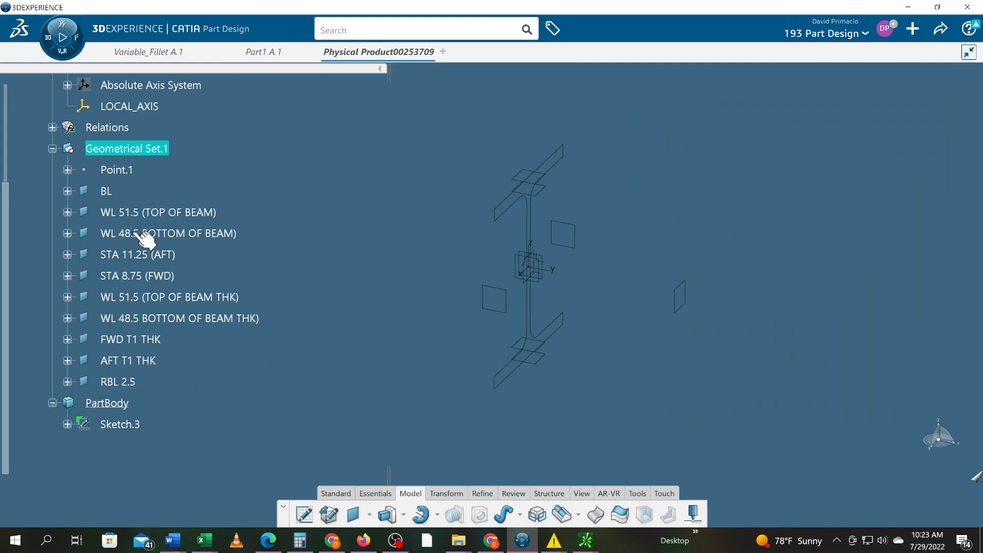
- Create a second plane offset 2.5 in from the BL plane, with the direction reversed to the side opposite RBL 2.5
{"action": "left_click", "coordinate": [106, 191]}
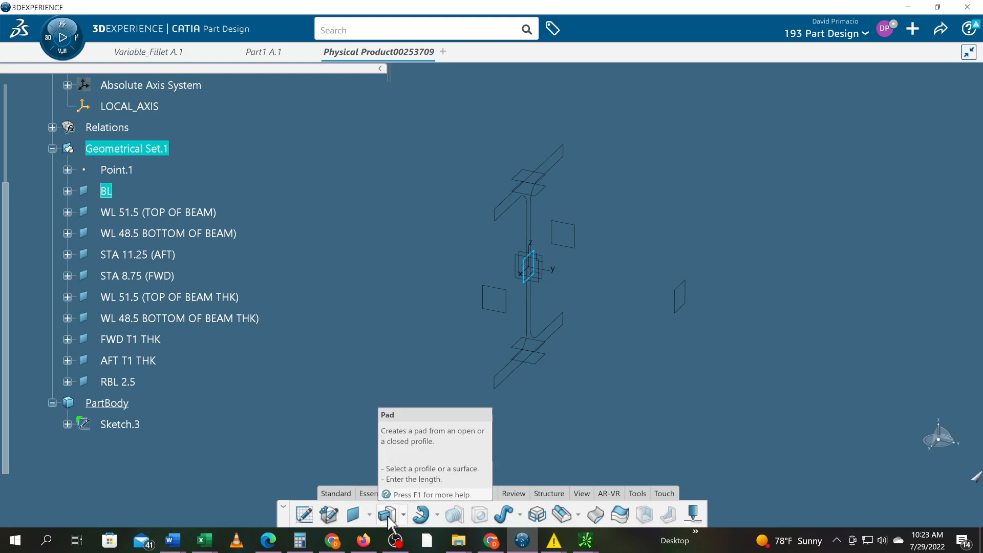
{"action": "left_click", "coordinate": [353, 514]}
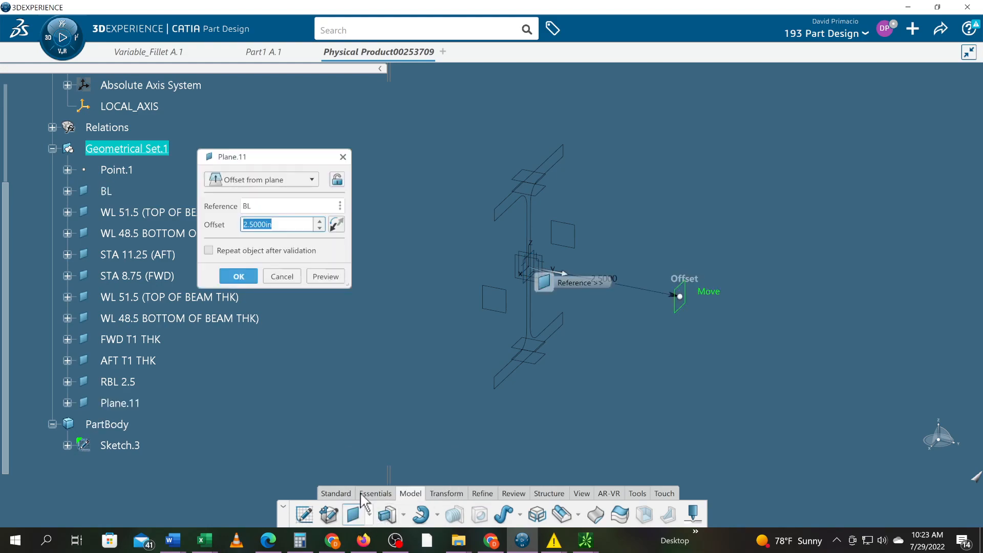
{"action": "left_click", "coordinate": [336, 224]}
{"action": "left_click", "coordinate": [237, 277]}
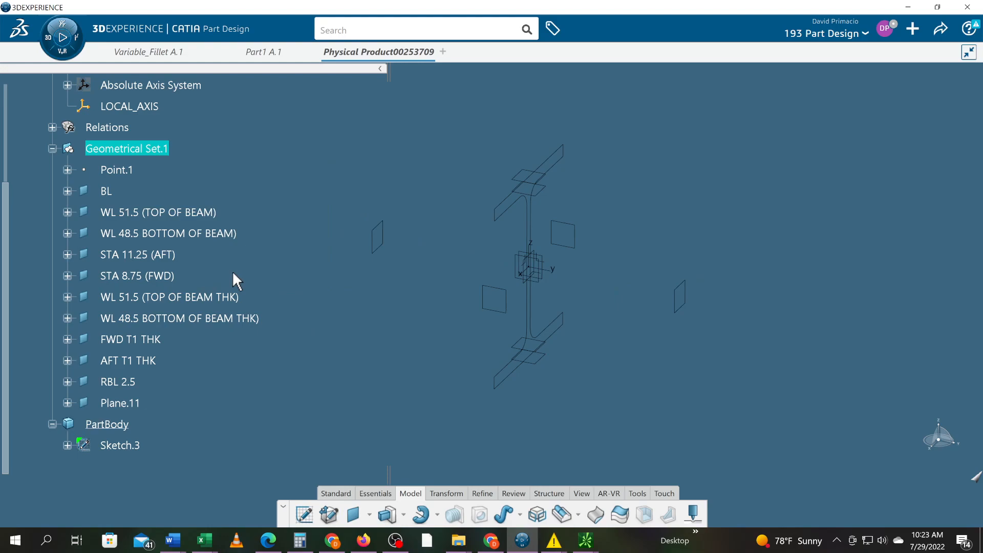
- Rename the new reversed offset plane as LBL 2.5
{"action": "right_click", "coordinate": [142, 407]}
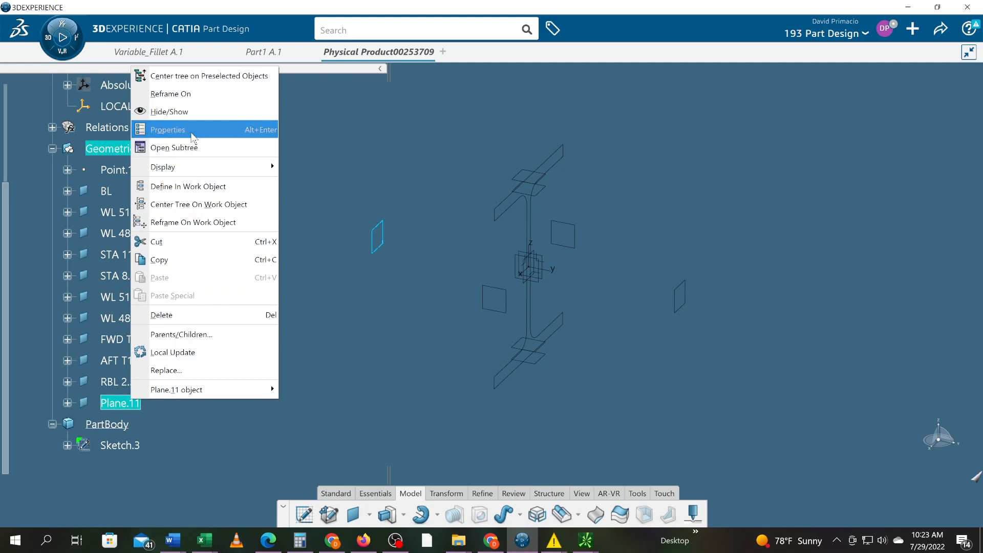
{"action": "left_click", "coordinate": [192, 137]}
{"action": "type", "text": "RBL 2.5"}
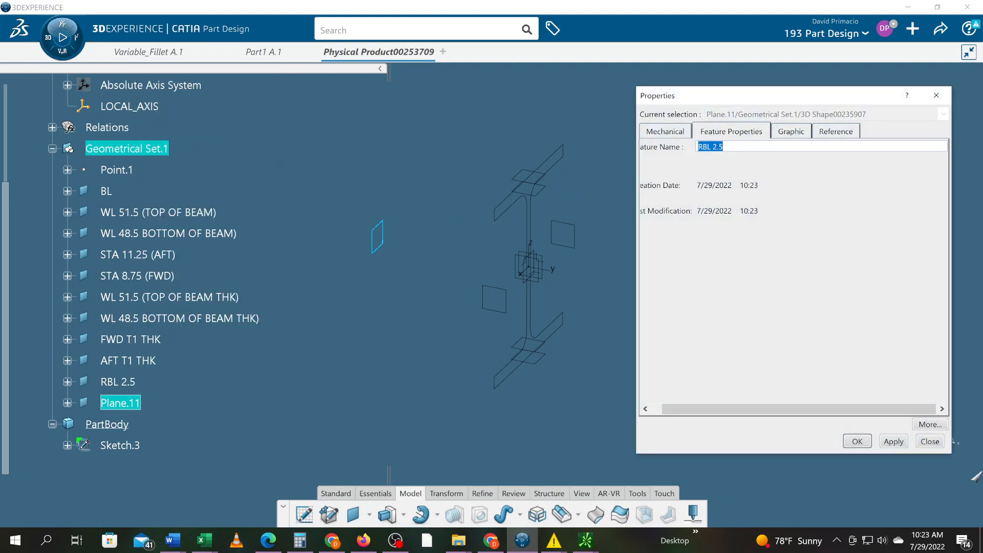
{"action": "left_click_drag", "start_coordinate": [703, 147], "coordinate": [683, 146]}
{"action": "type", "text": "L"}
{"action": "key", "text": "Return"}
{"action": "left_click", "coordinate": [310, 330]}
- Start a Pad of Sketch.3 with its first limit set to Up to plane, using the RBL 2.5 plane
{"action": "middle_click_drag", "start_coordinate": [375, 355], "coordinate": [385, 330]}
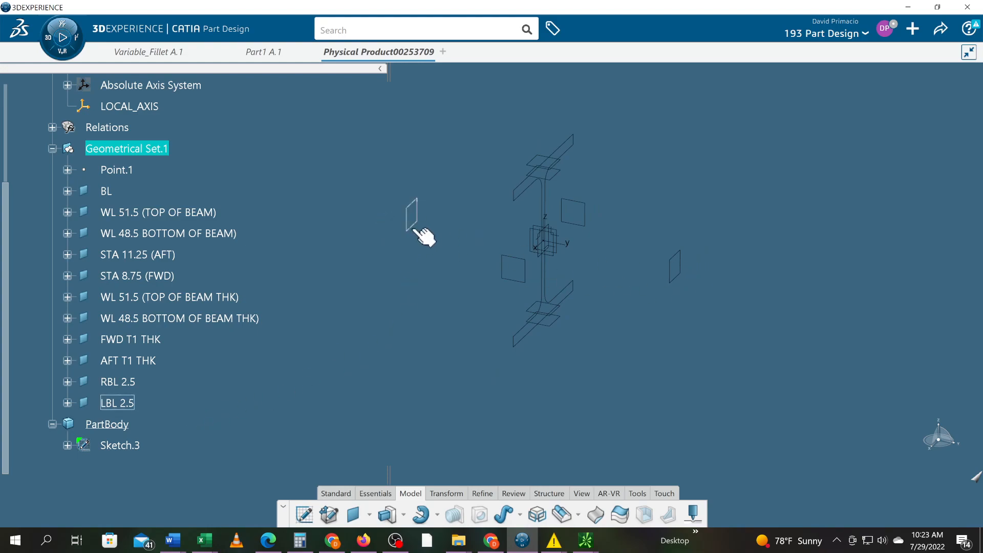
{"action": "left_click", "coordinate": [388, 514]}
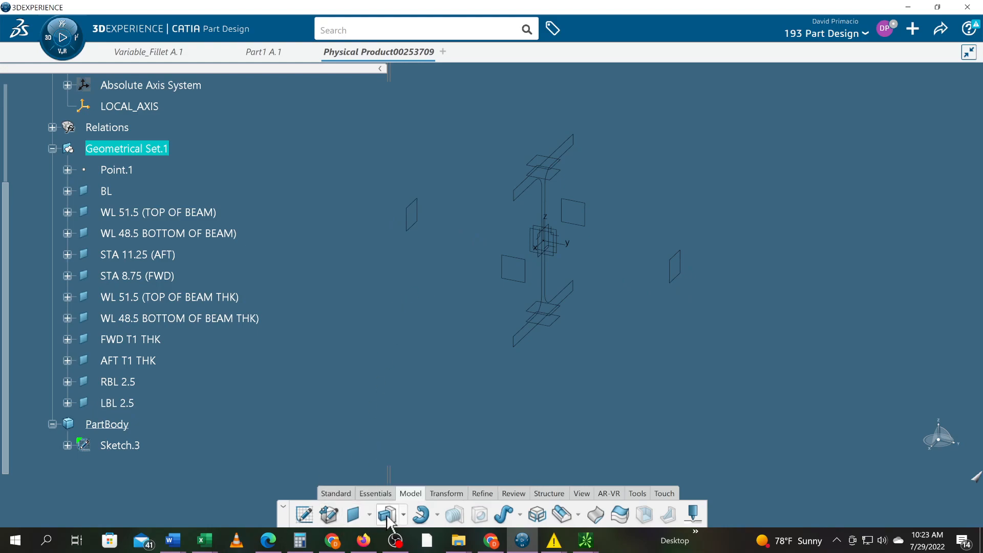
{"action": "left_click", "coordinate": [128, 445]}
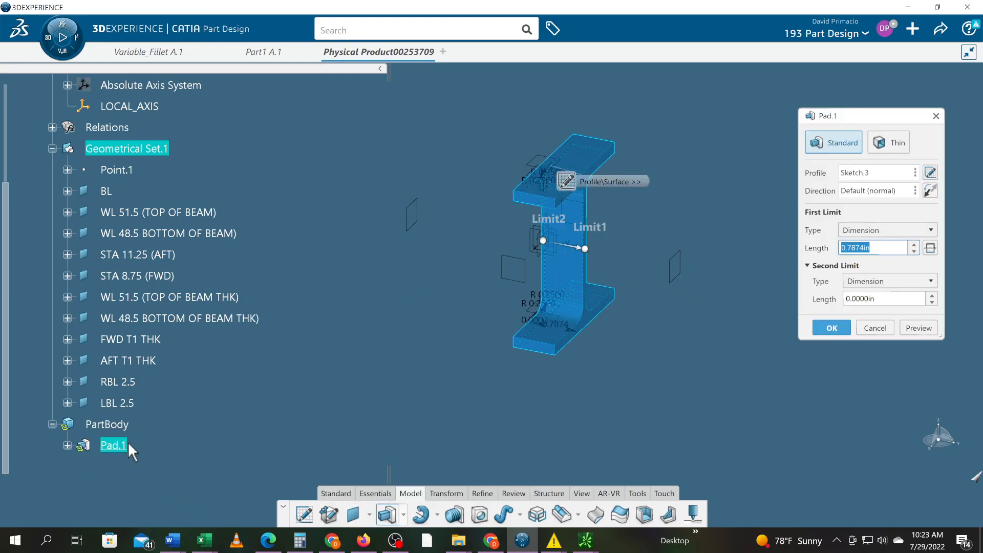
{"action": "left_click", "coordinate": [879, 195]}
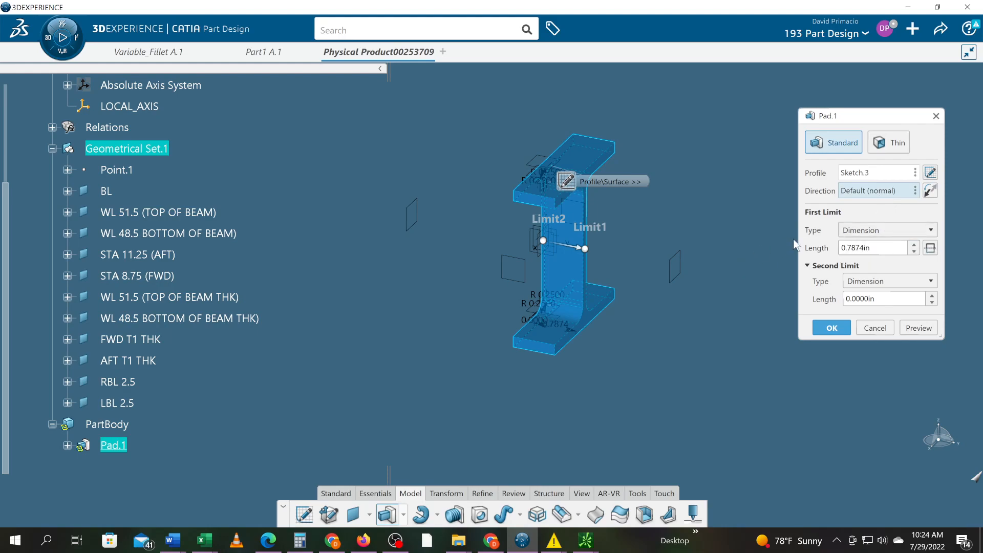
{"action": "left_click", "coordinate": [872, 230]}
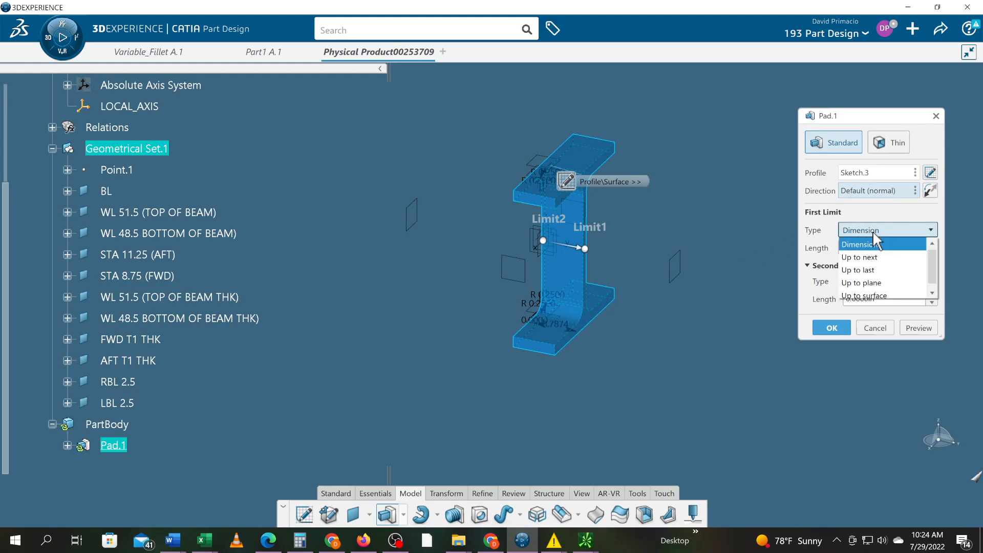
{"action": "left_click", "coordinate": [879, 287]}
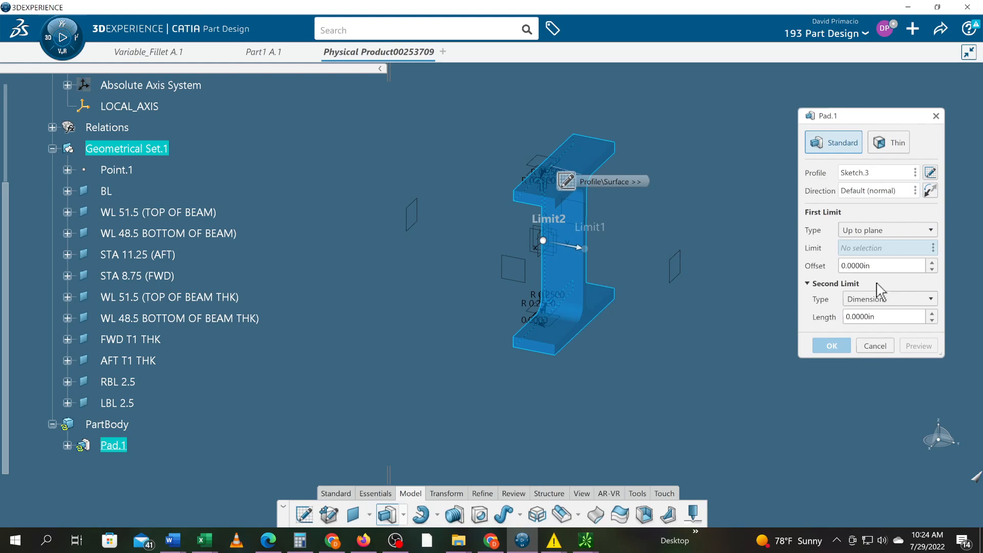
{"action": "left_click", "coordinate": [681, 279]}
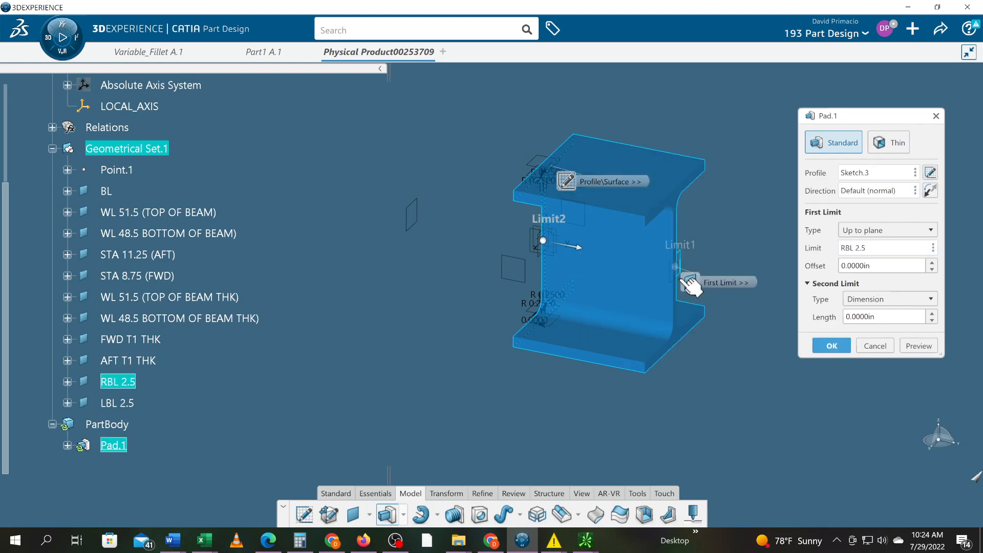
- Set the pad's second limit to Up to plane with the LBL 2.5 plane and create the pad
{"action": "left_click", "coordinate": [878, 302]}
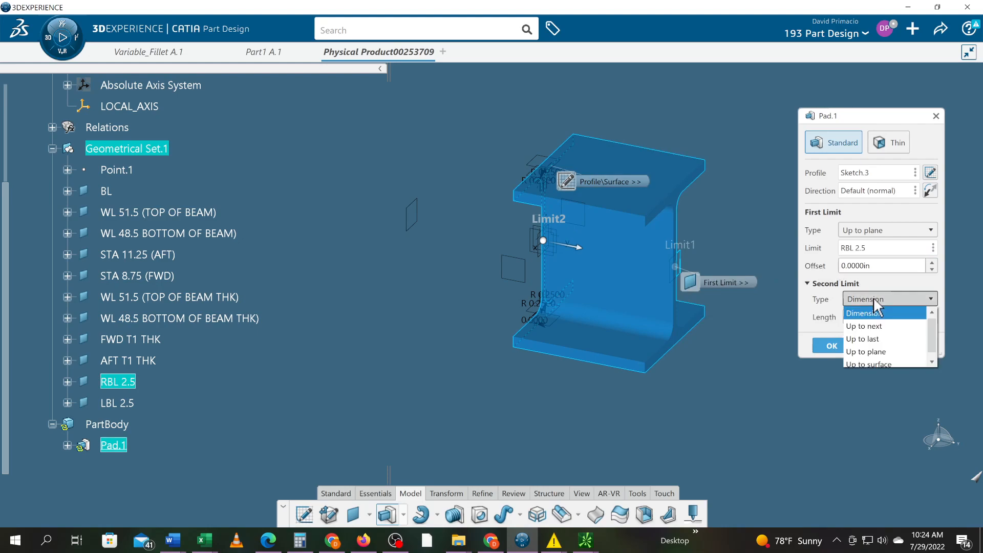
{"action": "left_click", "coordinate": [876, 352]}
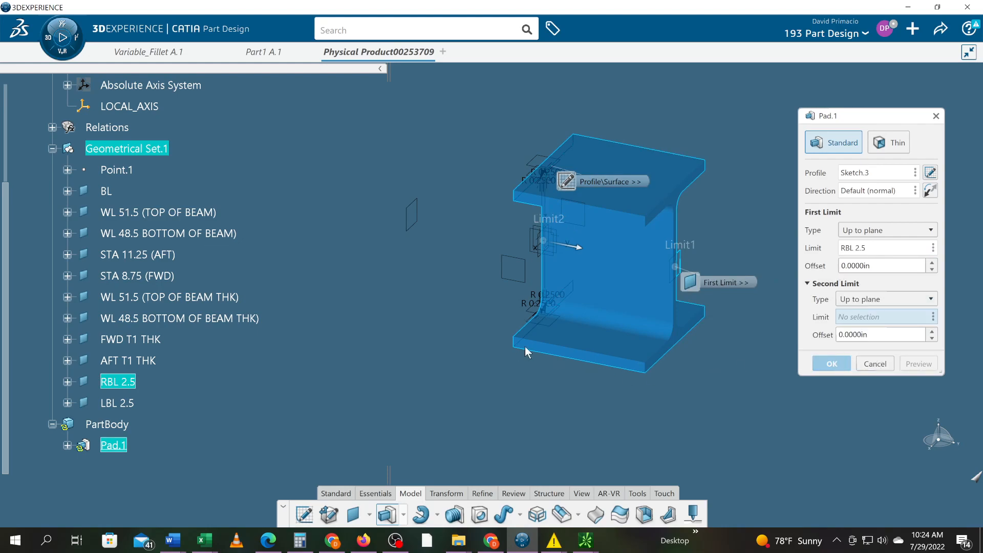
{"action": "left_click", "coordinate": [408, 226]}
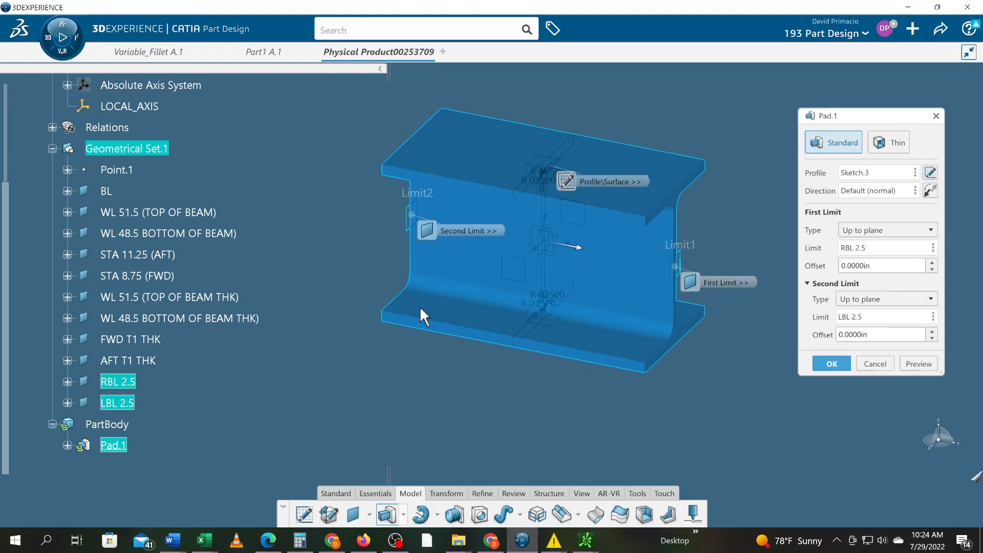
{"action": "left_click", "coordinate": [833, 364]}
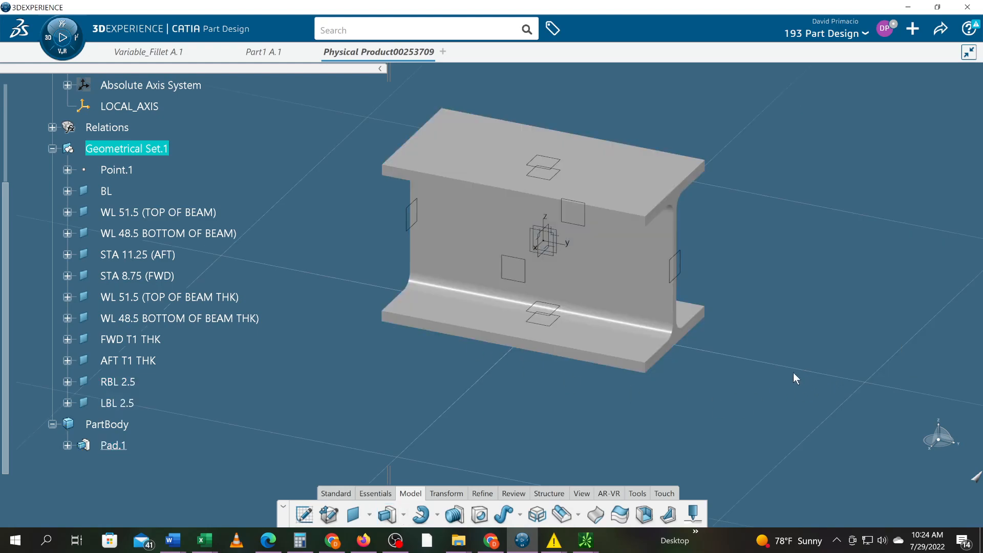
{"action": "mouse_move", "coordinate": [765, 399]}
{"action": "middle_mouse_down"}
{"action": "mouse_move", "coordinate": [748, 414]}
{"action": "mouse_move", "coordinate": [770, 385]}
{"action": "middle_mouse_up"}
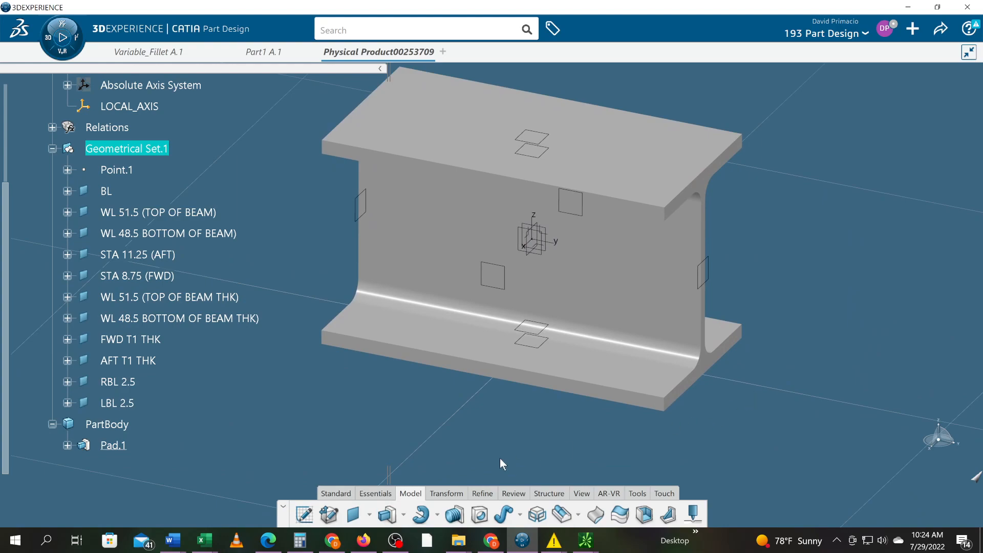
{"action": "middle_click_drag", "start_coordinate": [484, 445], "coordinate": [471, 456]}
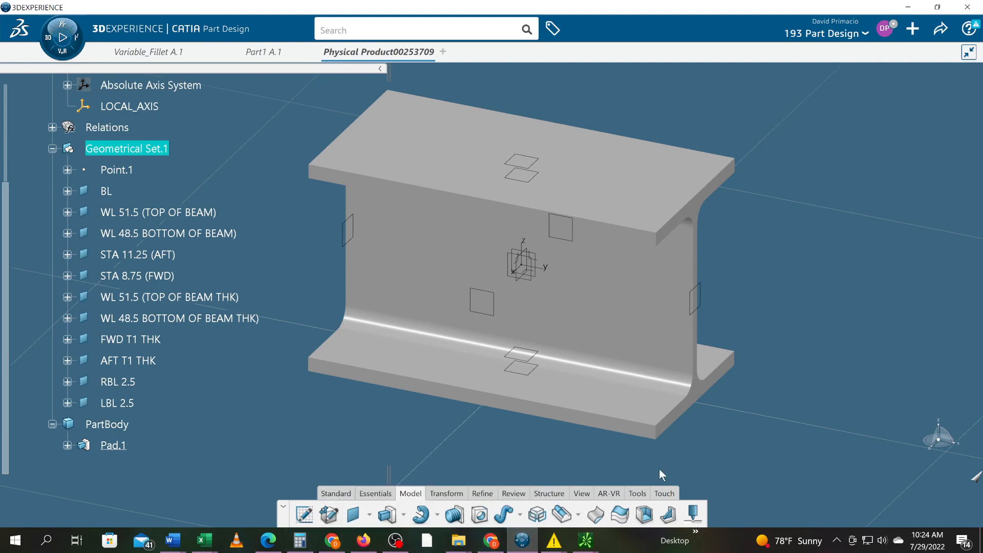
{"action": "left_click", "coordinate": [395, 540]}
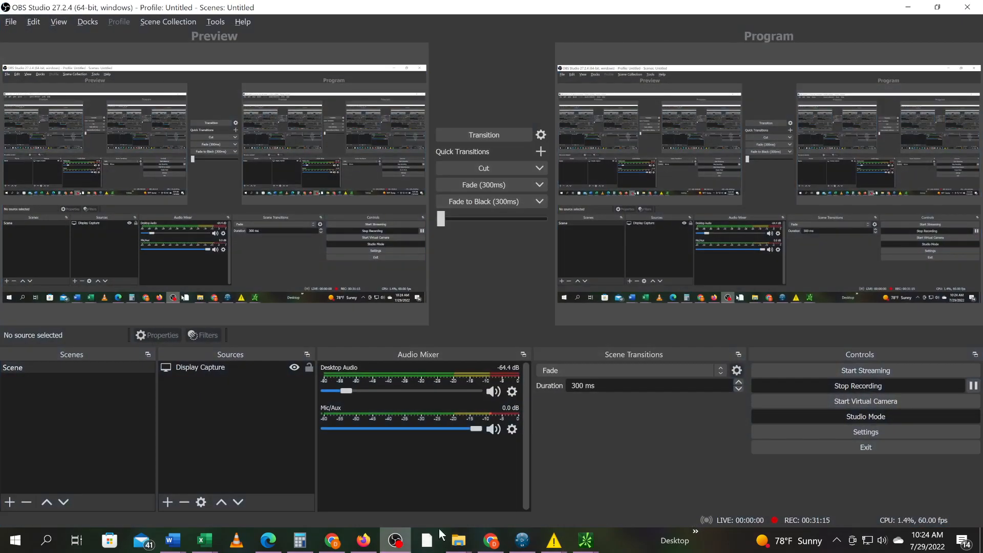